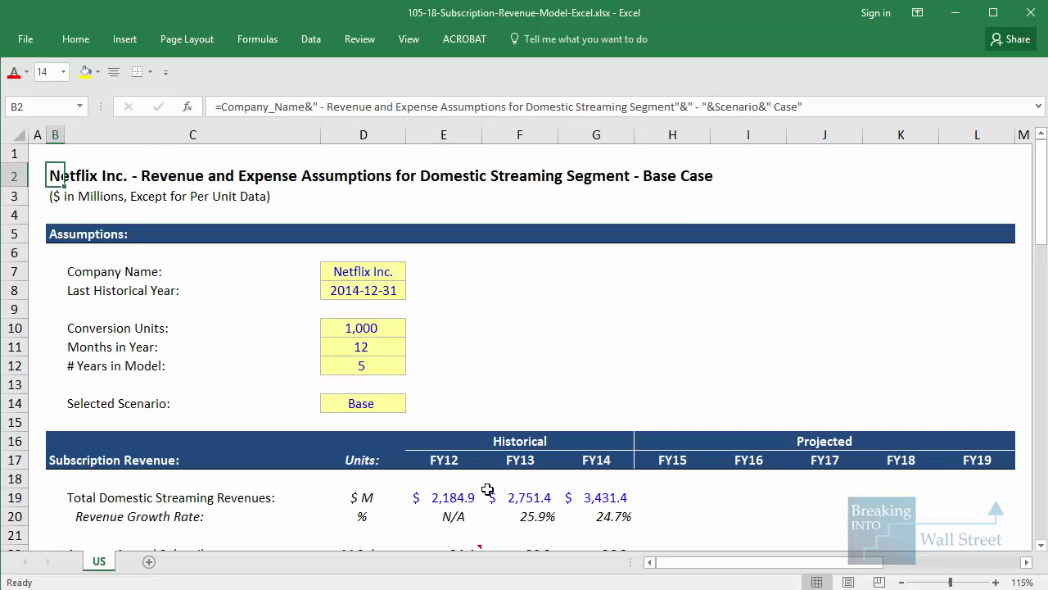
Step: Review the historical FY12–FY14 streaming revenues, monthly fees per subscriber and year-end subscriber totals in the Subscription Revenue section
{"action": "scroll", "coordinate": [487, 458], "scroll_direction": "down", "scroll_amount": 4}
{"action": "left_click", "coordinate": [547, 345]}
{"action": "mouse_move", "coordinate": [564, 241]}
{"action": "left_mouse_down"}
{"action": "mouse_move", "coordinate": [611, 283]}
{"action": "mouse_move", "coordinate": [641, 285]}
{"action": "left_mouse_up"}
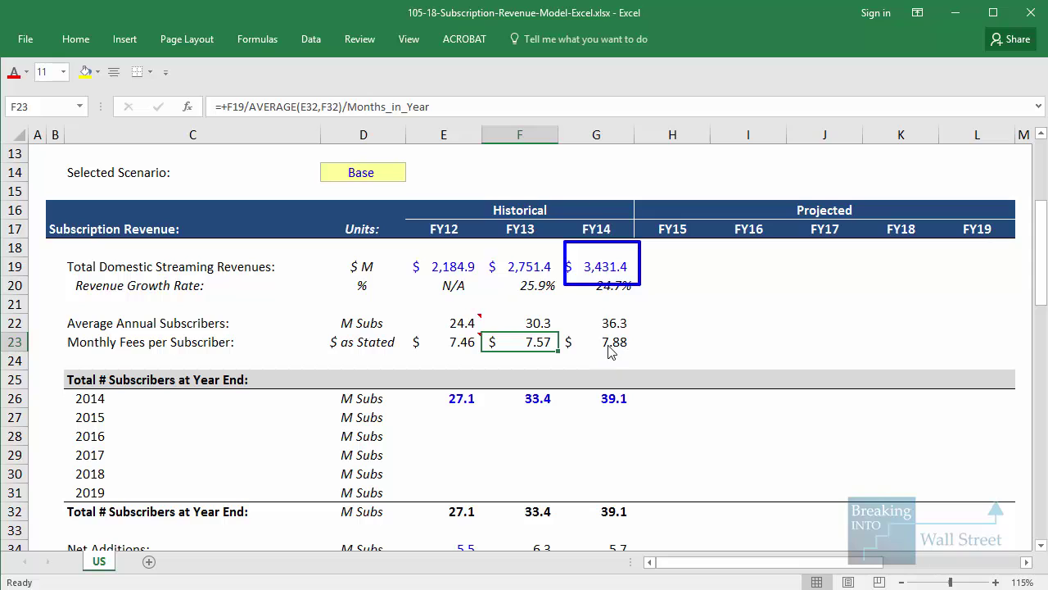
{"action": "scroll", "coordinate": [548, 281], "scroll_direction": "down", "scroll_amount": 3}
{"action": "left_click_drag", "start_coordinate": [587, 230], "coordinate": [598, 345]}
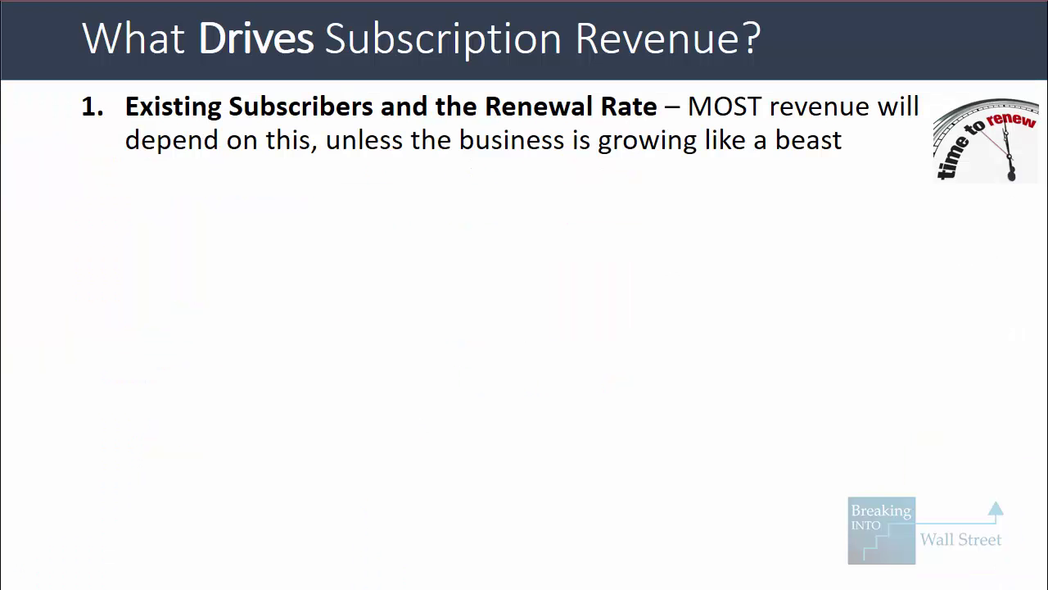
{"action": "key", "text": "Right"}
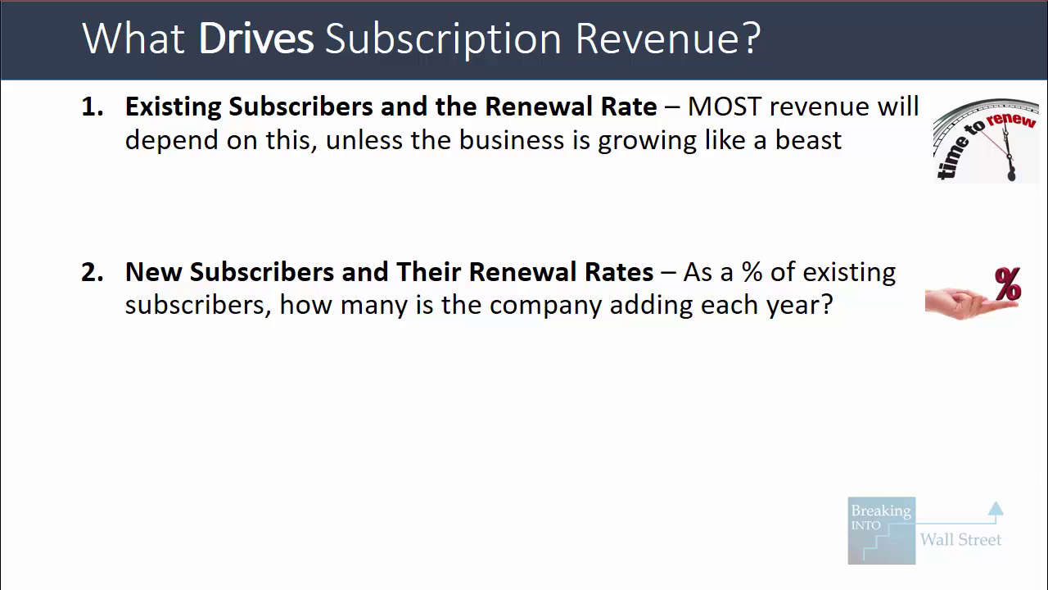
{"action": "key", "text": "Right"}
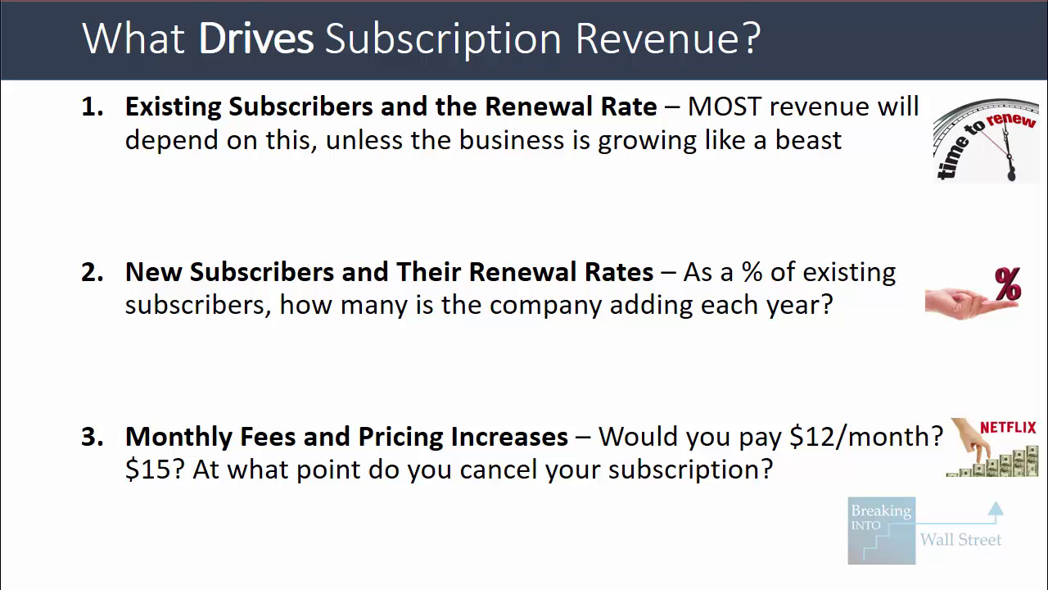
{"action": "key", "text": "Right"}
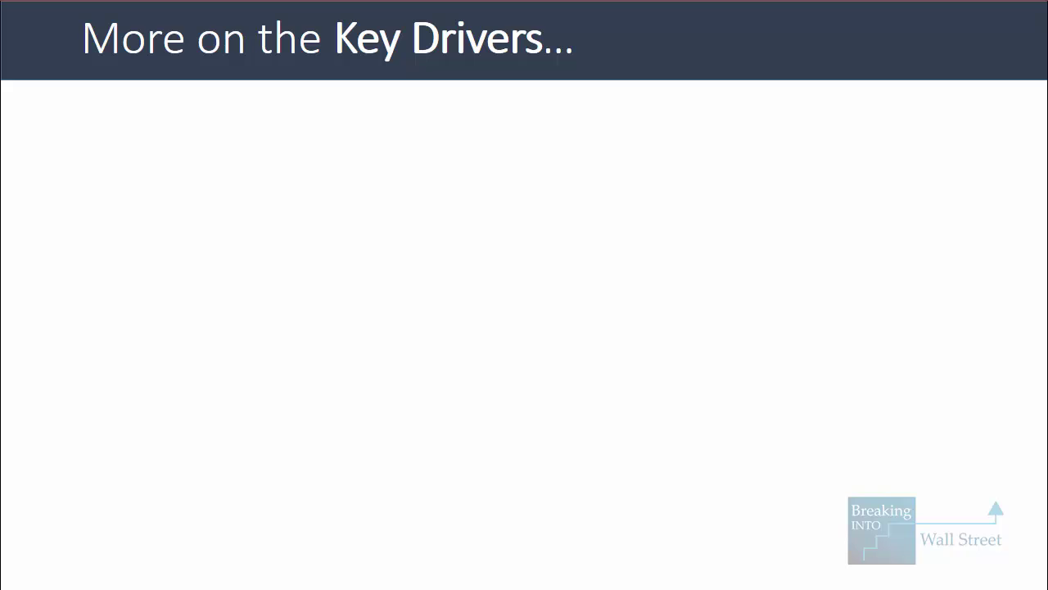
{"action": "key", "text": "Right"}
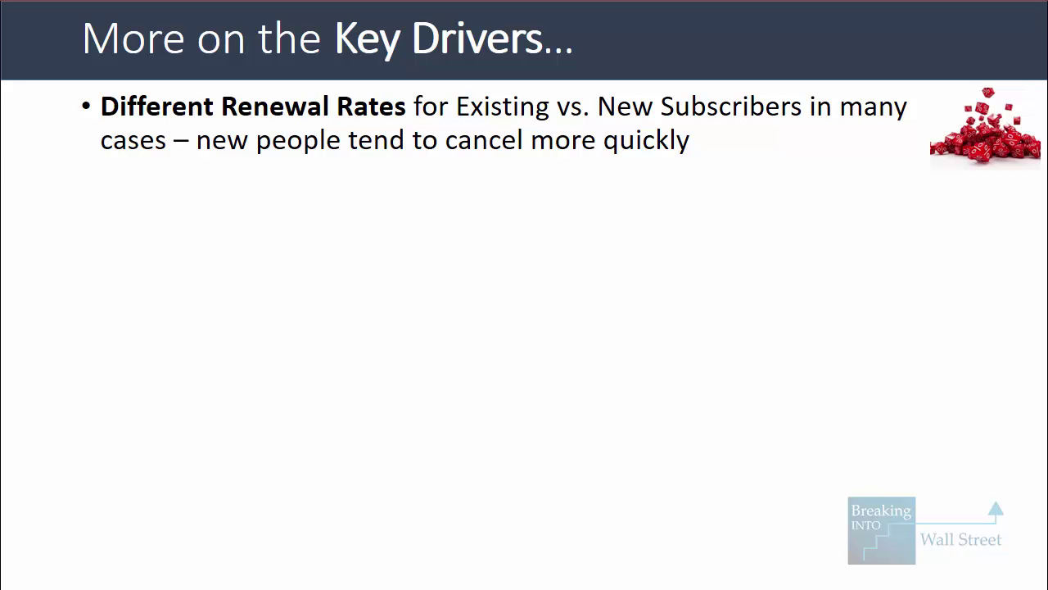
Step: Switch to the Excel workbook and compare the Existing and New Subscriber Renewal Rate scenarios across the projected years
{"action": "key", "text": "alt+Tab"}
{"action": "scroll", "coordinate": [500, 323], "scroll_direction": "down", "scroll_amount": 5}
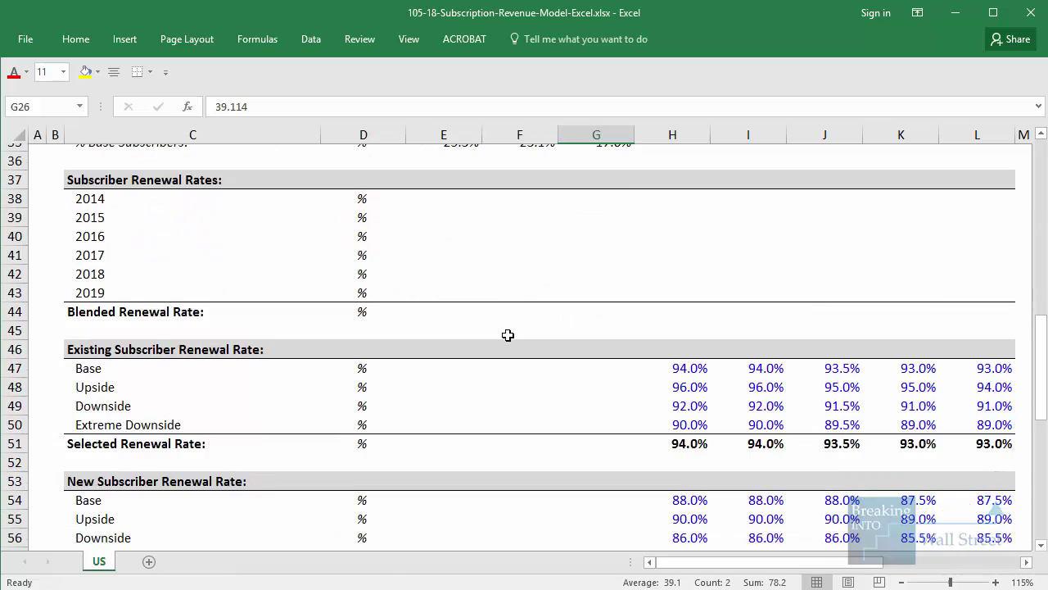
{"action": "scroll", "coordinate": [506, 339], "scroll_direction": "down", "scroll_amount": 3}
{"action": "left_click", "coordinate": [503, 344]}
{"action": "scroll", "coordinate": [327, 270], "scroll_direction": "down", "scroll_amount": 1}
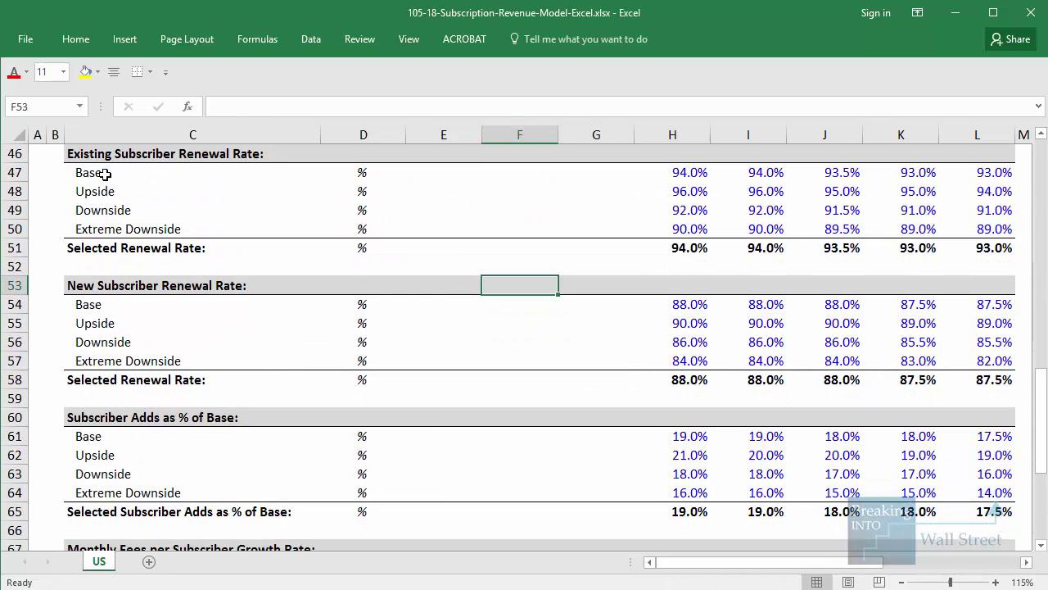
{"action": "left_click_drag", "start_coordinate": [56, 136], "coordinate": [337, 263]}
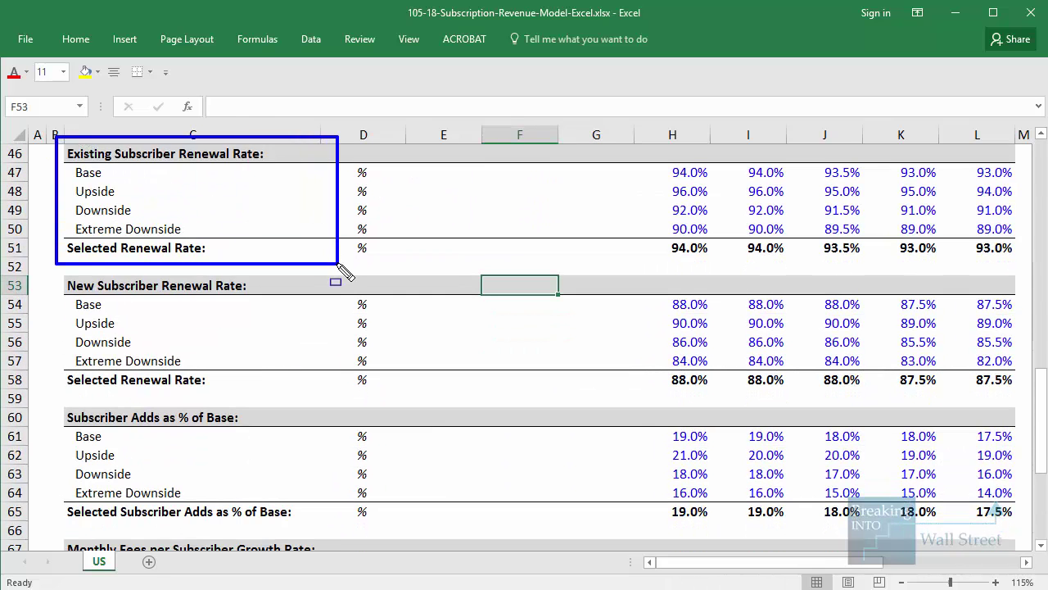
{"action": "left_click_drag", "start_coordinate": [55, 270], "coordinate": [345, 394]}
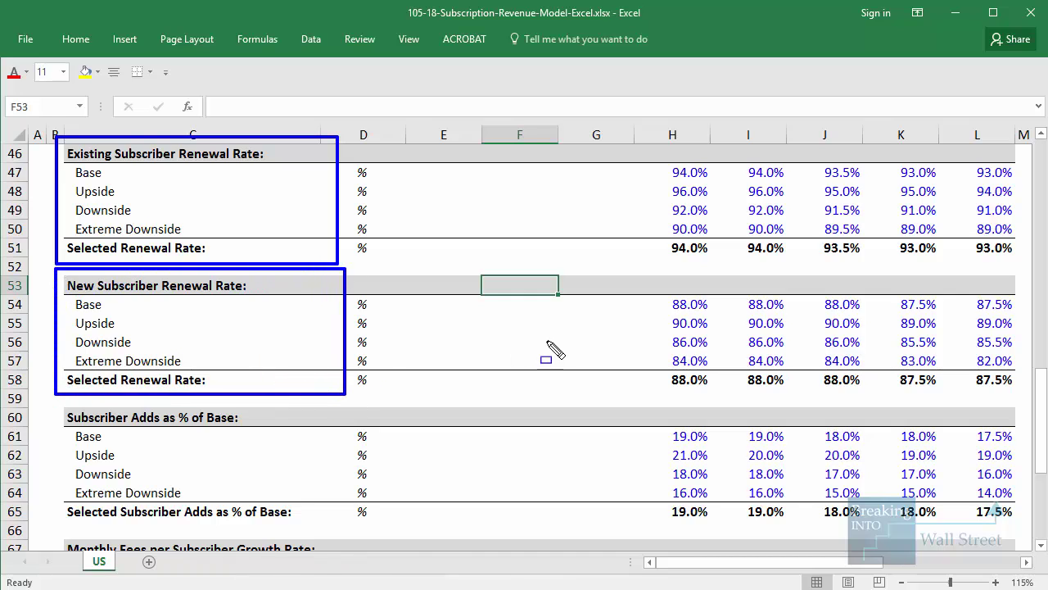
{"action": "mouse_move", "coordinate": [645, 148]}
{"action": "left_mouse_down"}
{"action": "mouse_move", "coordinate": [852, 234]}
{"action": "mouse_move", "coordinate": [1025, 262]}
{"action": "mouse_move", "coordinate": [1024, 271]}
{"action": "left_mouse_up"}
{"action": "left_click_drag", "start_coordinate": [626, 285], "coordinate": [1022, 401]}
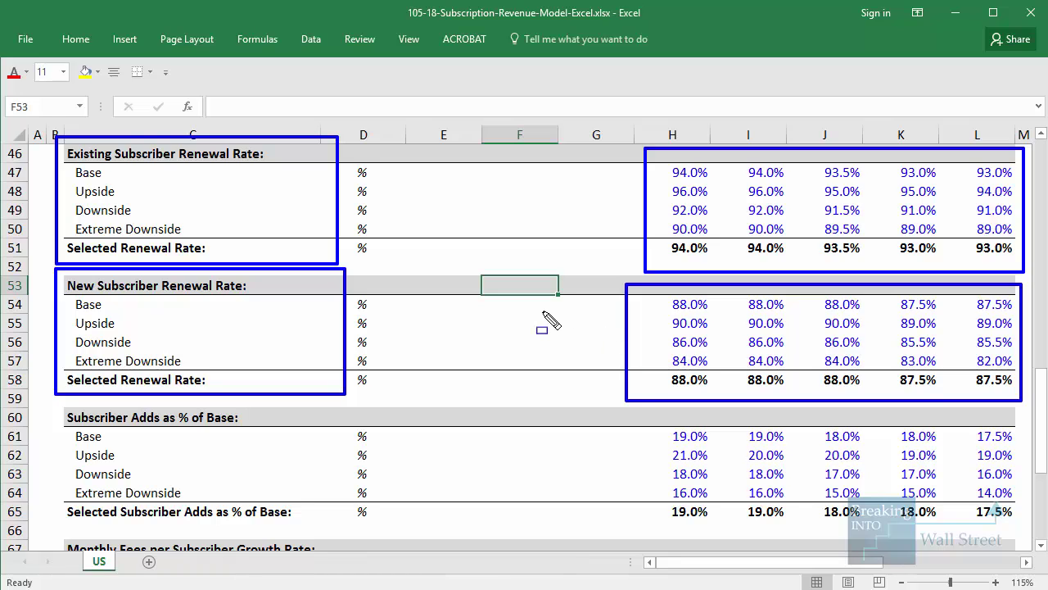
{"action": "key", "text": "Escape"}
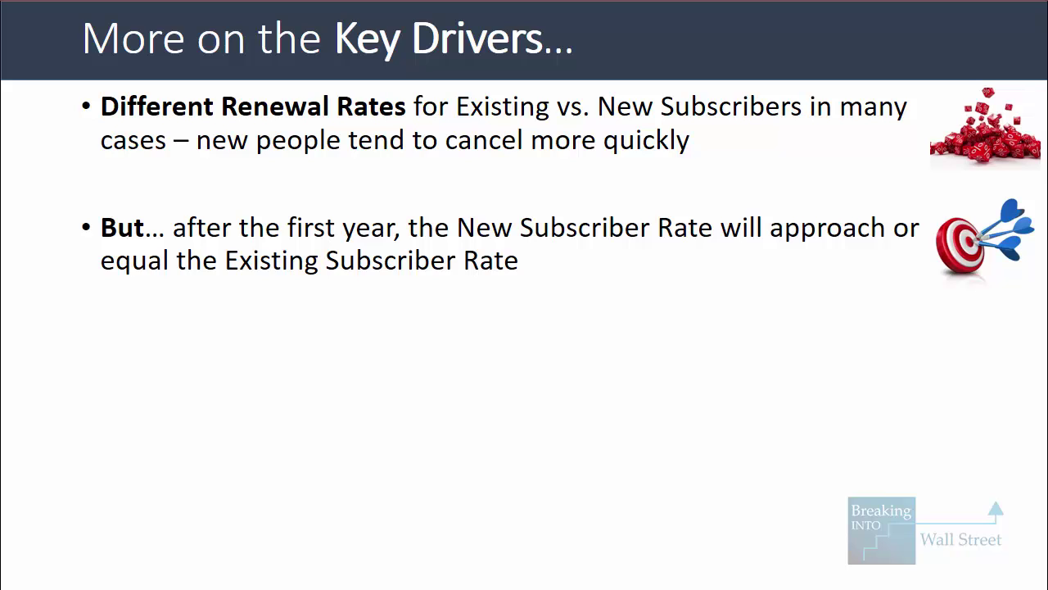
{"action": "key", "text": "Right"}
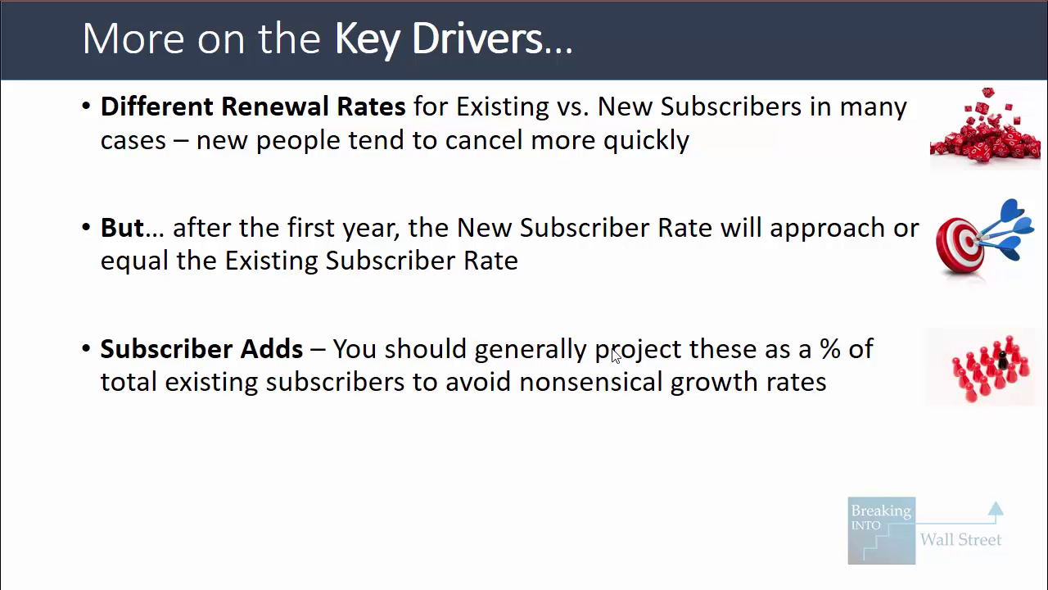
{"action": "mouse_move", "coordinate": [97, 358]}
{"action": "left_mouse_down"}
{"action": "mouse_move", "coordinate": [362, 415]}
{"action": "mouse_move", "coordinate": [438, 406]}
{"action": "left_mouse_up"}
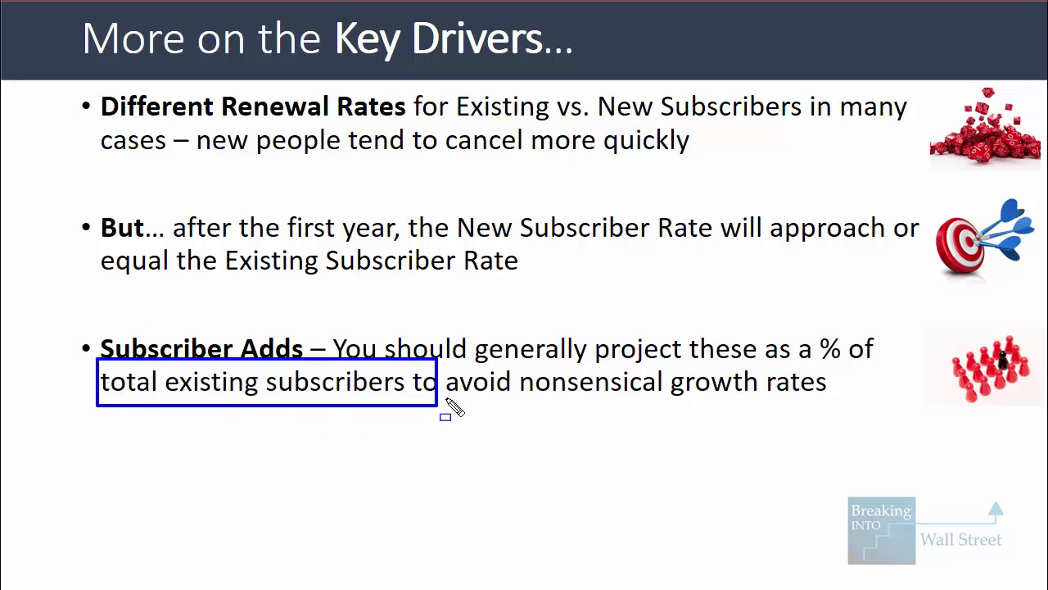
{"action": "key", "text": "Escape"}
Step: Switch back to the Excel workbook and examine the Subscriber Adds as % of Base scenario block
{"action": "key", "text": "alt+Tab"}
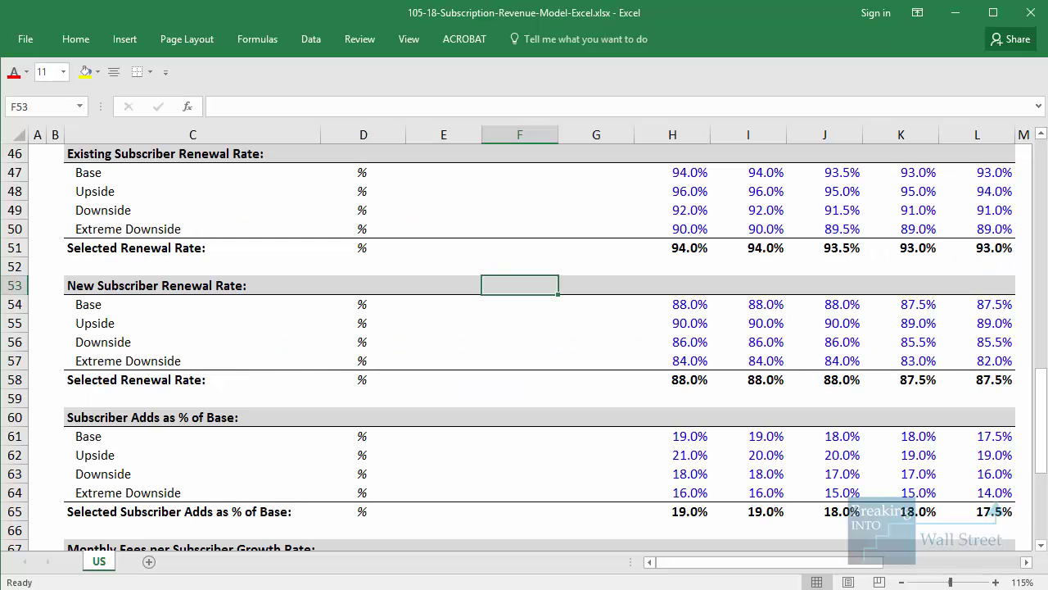
{"action": "scroll", "coordinate": [461, 520], "scroll_direction": "down", "scroll_amount": 3}
{"action": "left_click_drag", "start_coordinate": [153, 250], "coordinate": [672, 328]}
{"action": "scroll", "coordinate": [671, 328], "scroll_direction": "up", "scroll_amount": 12}
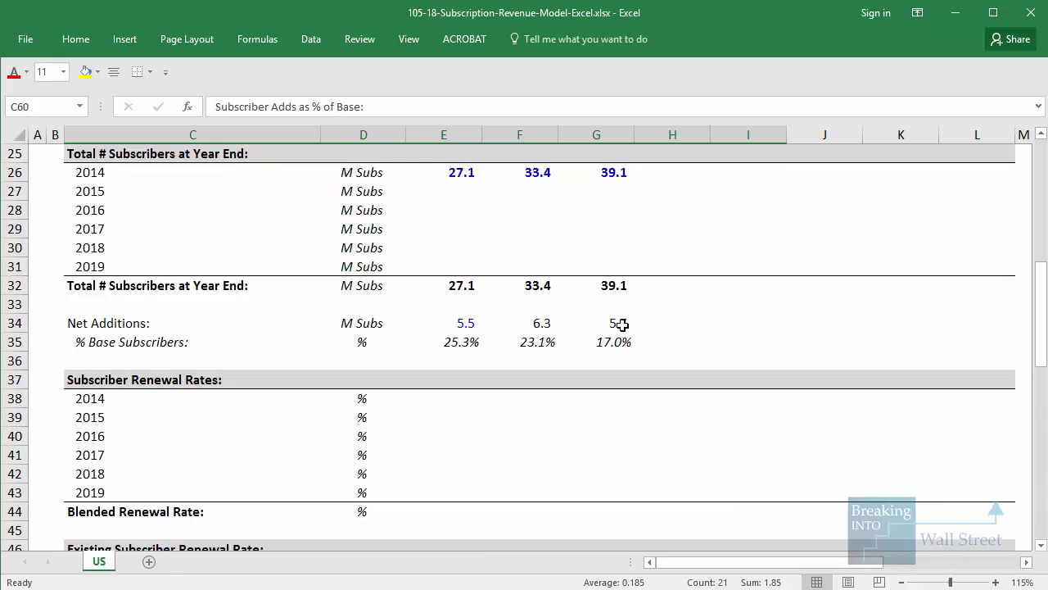
Step: Compare the historical total subscribers at year end with the net additions as a percentage of base subscribers
{"action": "key", "text": "ctrl+2"}
{"action": "mouse_move", "coordinate": [580, 367]}
{"action": "left_mouse_down"}
{"action": "mouse_move", "coordinate": [678, 468]}
{"action": "mouse_move", "coordinate": [664, 406]}
{"action": "mouse_move", "coordinate": [588, 270]}
{"action": "mouse_move", "coordinate": [551, 285]}
{"action": "left_mouse_up"}
{"action": "key", "text": "Escape"}
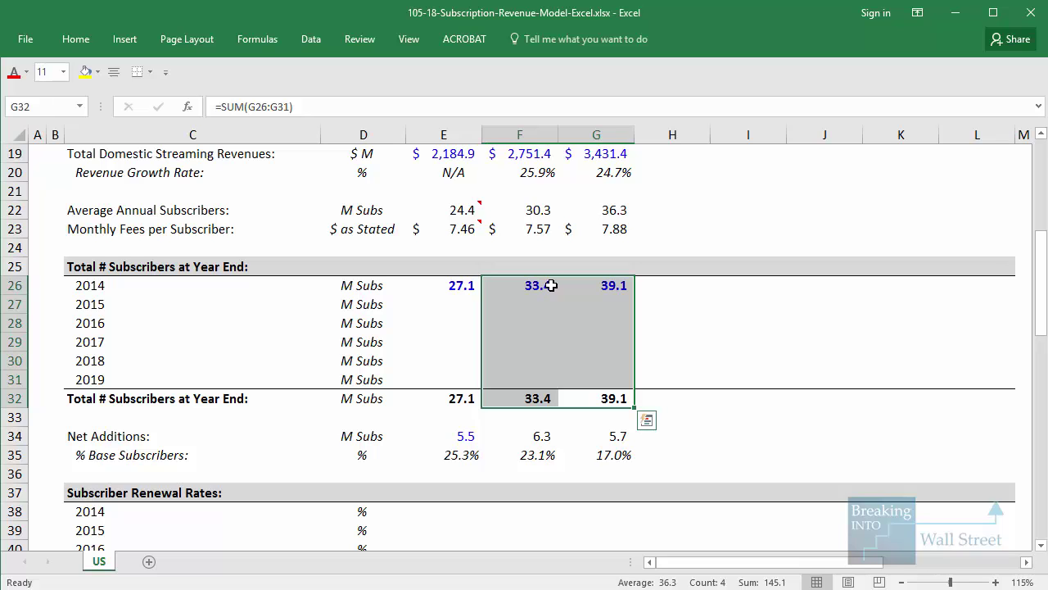
{"action": "scroll", "coordinate": [459, 430], "scroll_direction": "down", "scroll_amount": 1}
{"action": "left_click_drag", "start_coordinate": [428, 387], "coordinate": [649, 417]}
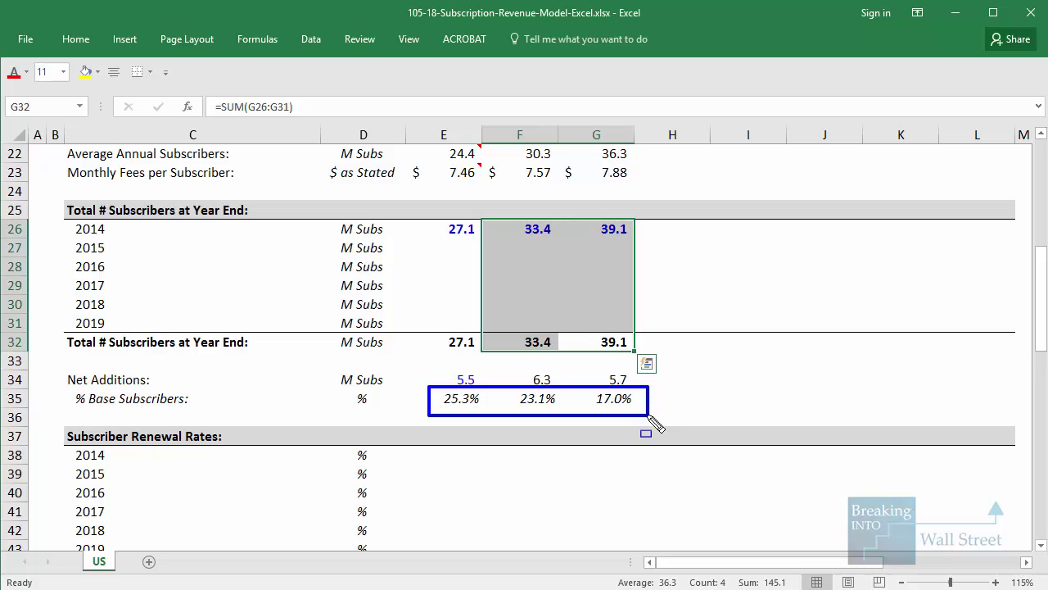
{"action": "left_click_drag", "start_coordinate": [432, 324], "coordinate": [656, 365]}
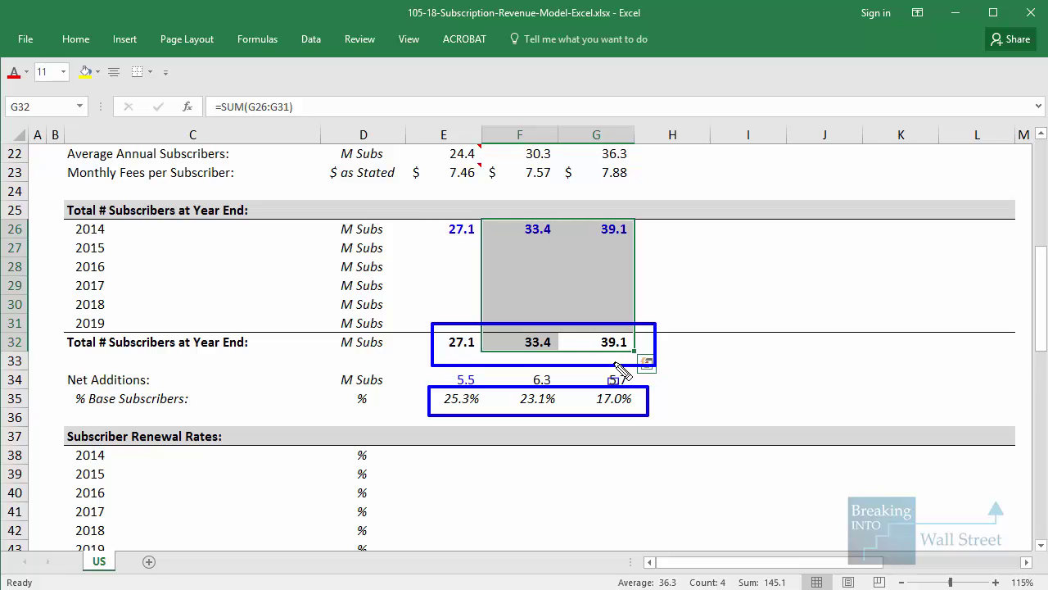
{"action": "key", "text": "Escape"}
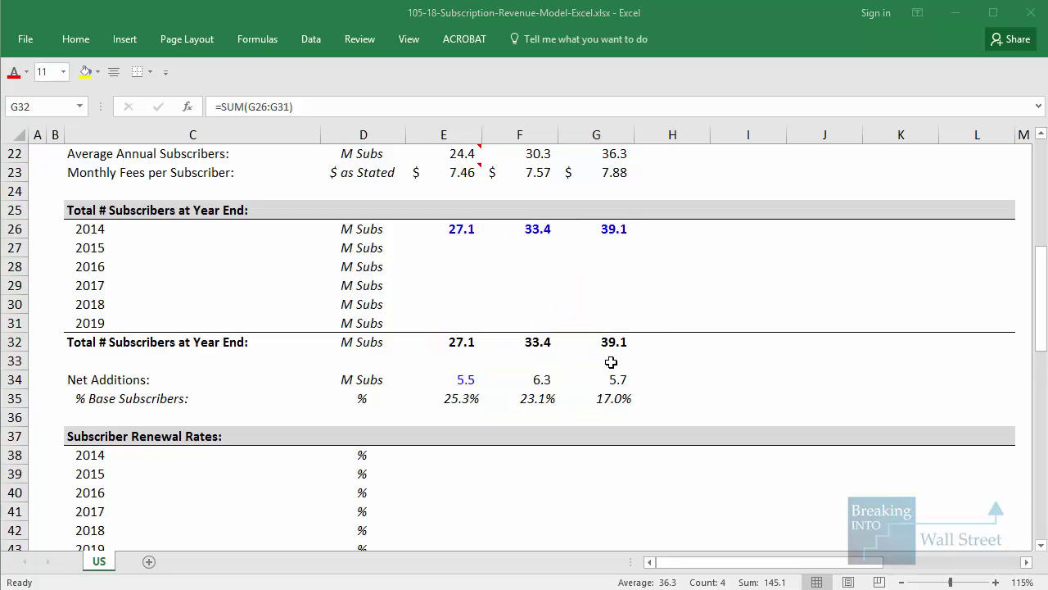
Step: Examine the projected Subscriber Adds as % of Base values for every scenario from FY15 to FY19
{"action": "scroll", "coordinate": [611, 362], "scroll_direction": "down", "scroll_amount": 2}
{"action": "scroll", "coordinate": [611, 362], "scroll_direction": "down", "scroll_amount": 8}
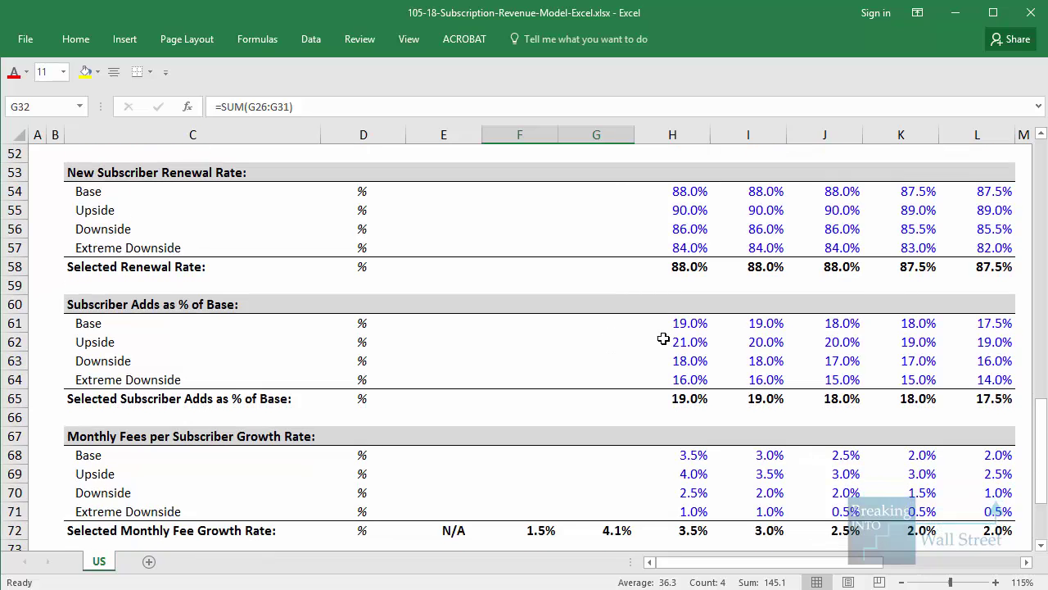
{"action": "left_click_drag", "start_coordinate": [656, 309], "coordinate": [1027, 410]}
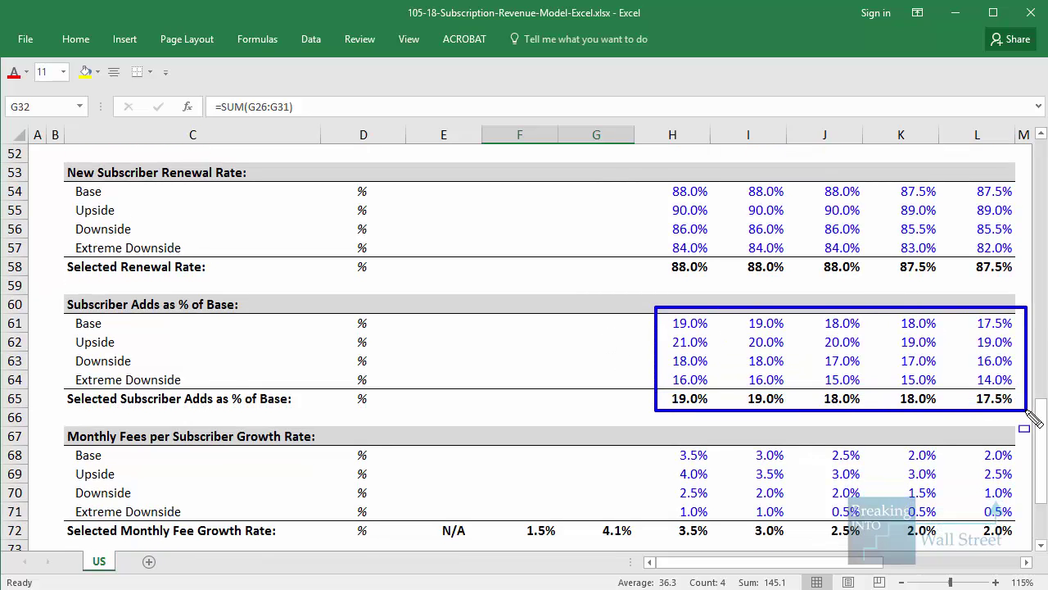
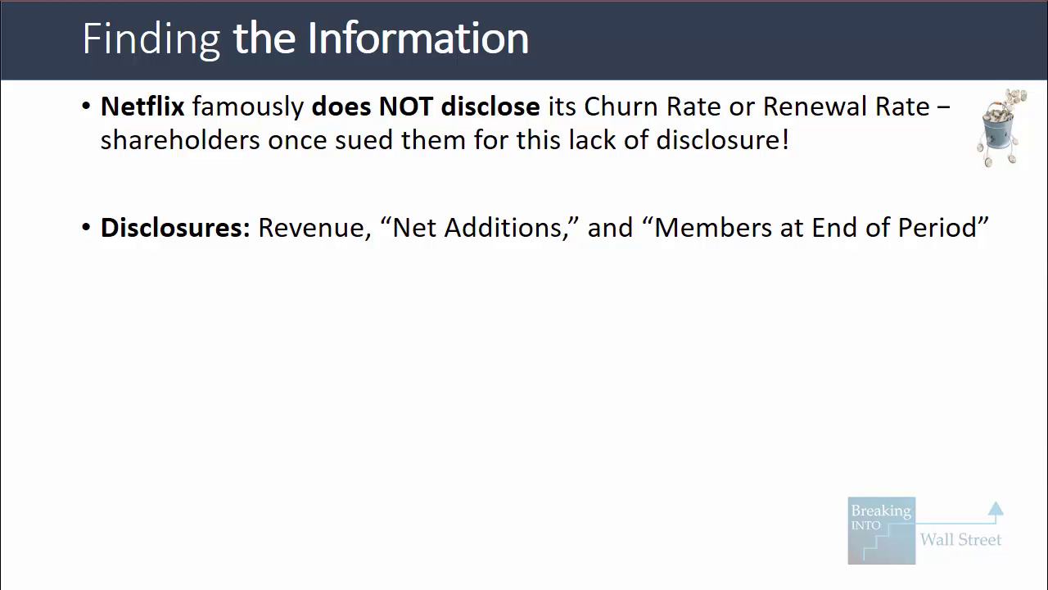
{"action": "key", "text": "Right"}
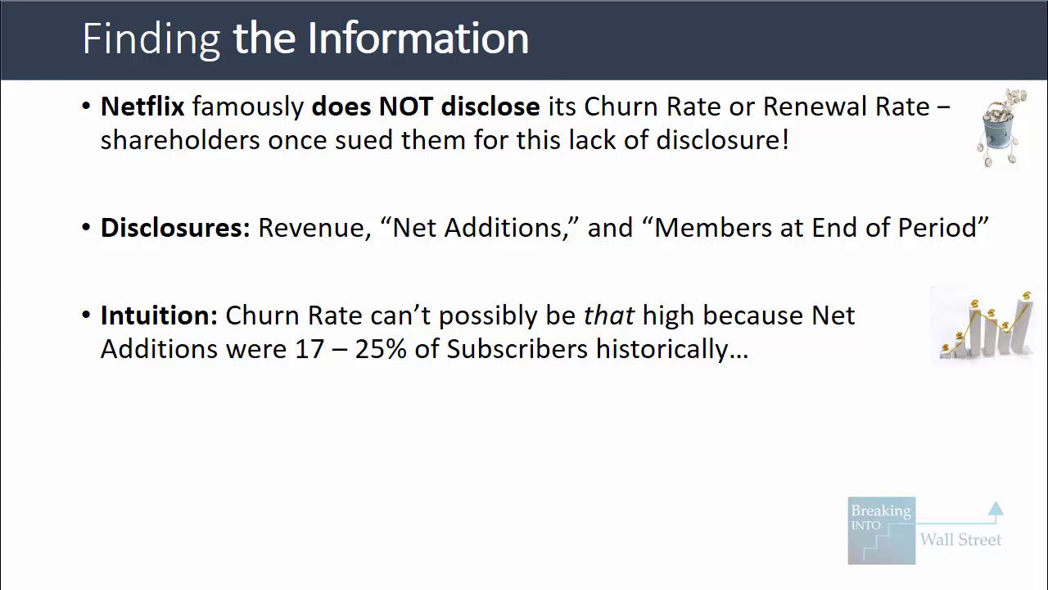
Step: Switch to the Excel workbook and review the historical % Base Subscribers row under Net Additions
{"action": "key", "text": "alt+Tab"}
{"action": "scroll", "coordinate": [512, 360], "scroll_direction": "down", "scroll_amount": 1}
{"action": "scroll", "coordinate": [508, 371], "scroll_direction": "down", "scroll_amount": 1}
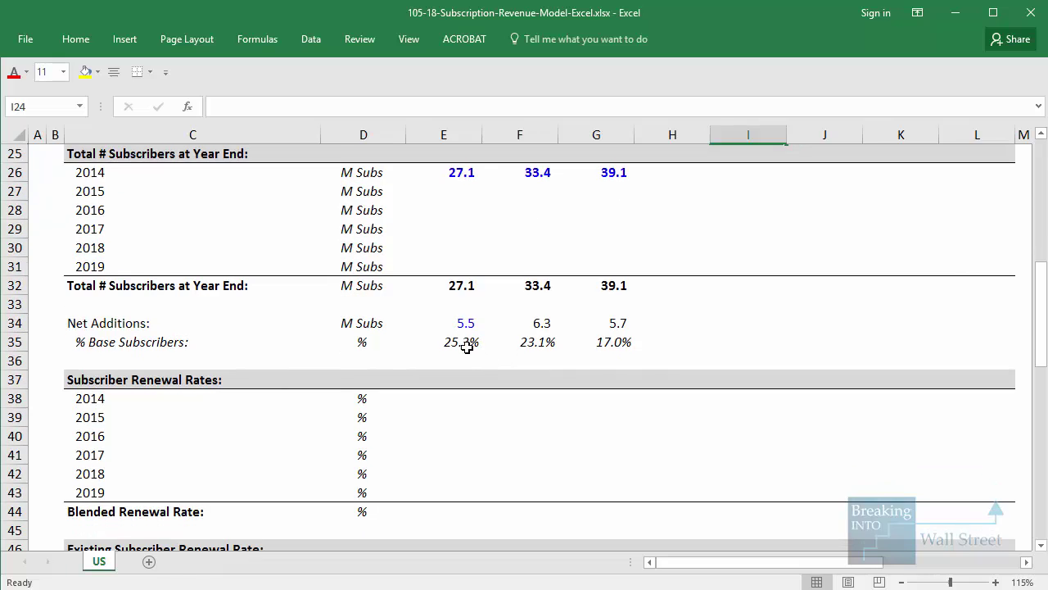
{"action": "mouse_move", "coordinate": [426, 320]}
{"action": "left_mouse_down"}
{"action": "mouse_move", "coordinate": [439, 332]}
{"action": "mouse_move", "coordinate": [661, 365]}
{"action": "left_mouse_up"}
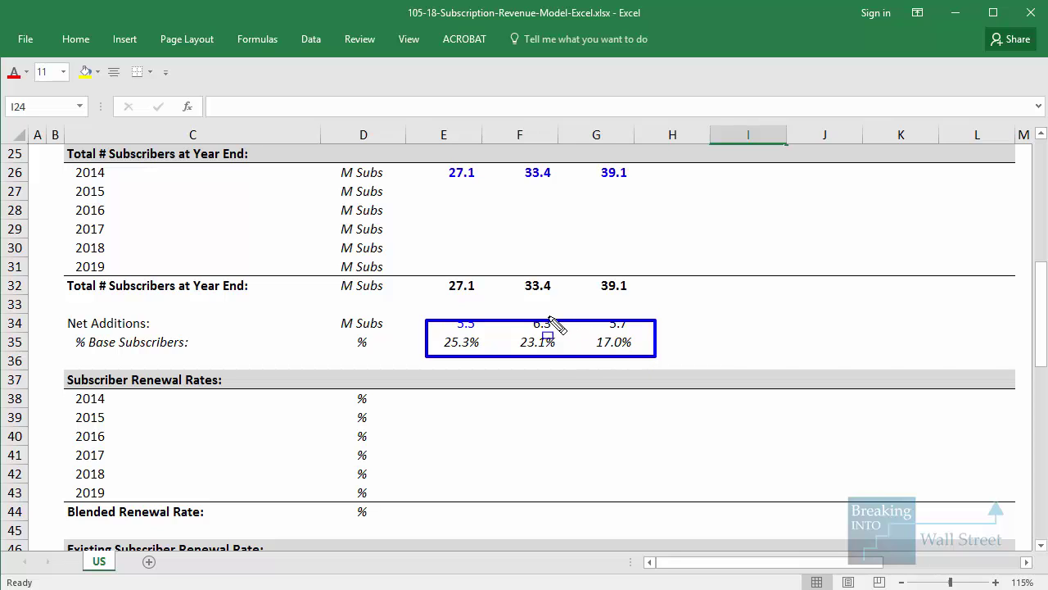
{"action": "key", "text": "Escape"}
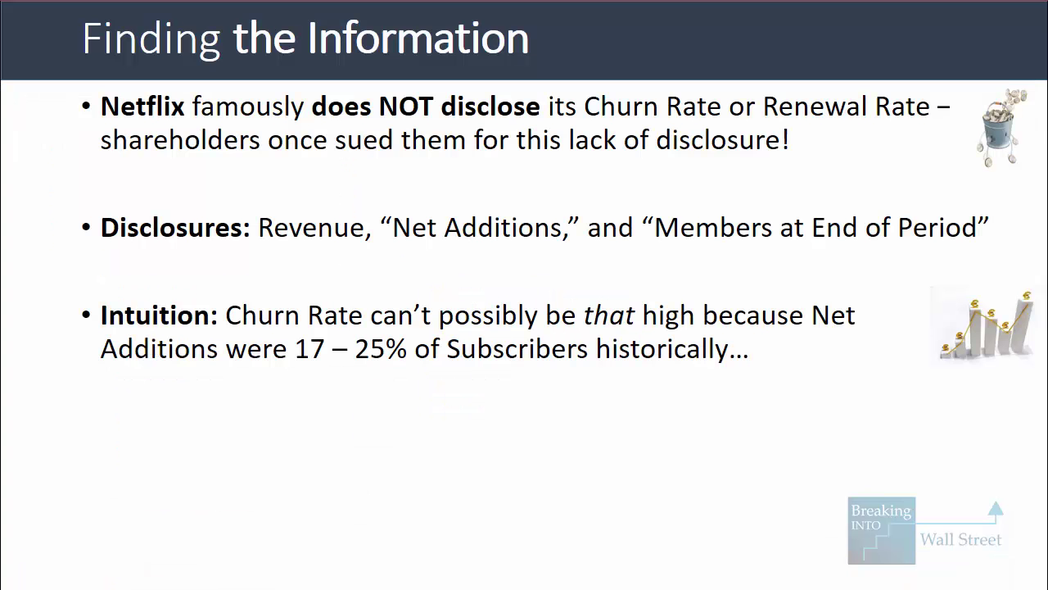
{"action": "key", "text": "Right"}
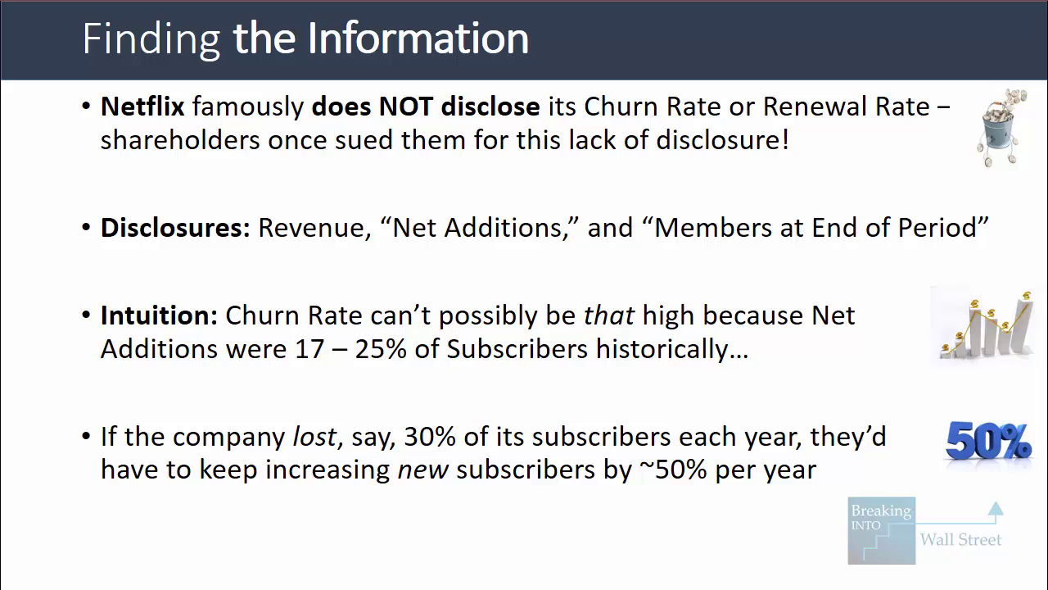
{"action": "mouse_move", "coordinate": [402, 414]}
{"action": "left_mouse_down"}
{"action": "mouse_move", "coordinate": [489, 463]}
{"action": "mouse_move", "coordinate": [837, 479]}
{"action": "mouse_move", "coordinate": [811, 456]}
{"action": "left_mouse_up"}
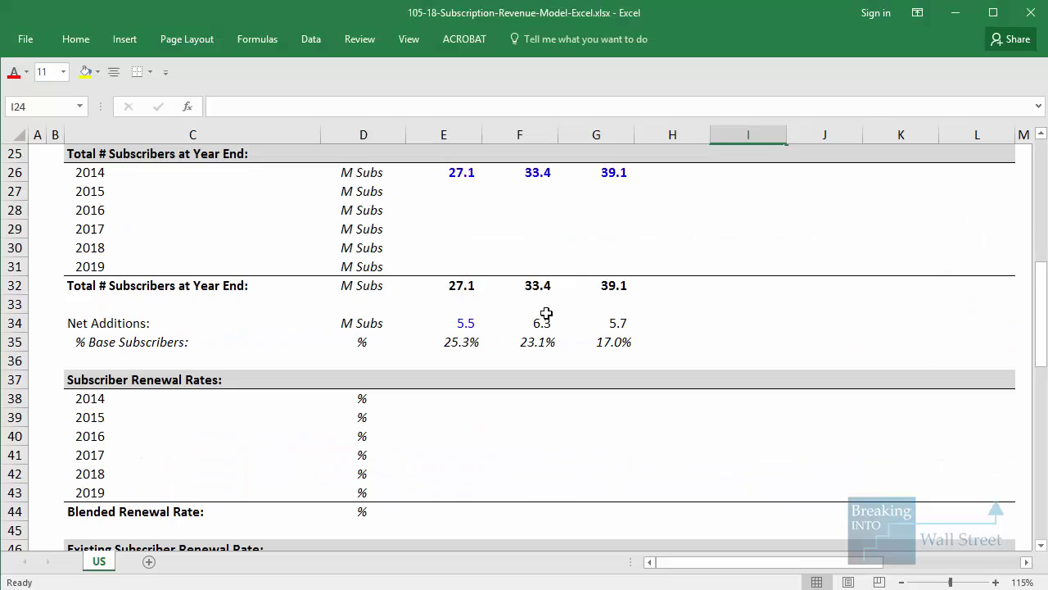
Step: In cell F33, enter the formula =+E32*0.66 to calculate 66% of the FY12 year-end subscriber total
{"action": "left_click", "coordinate": [524, 303]}
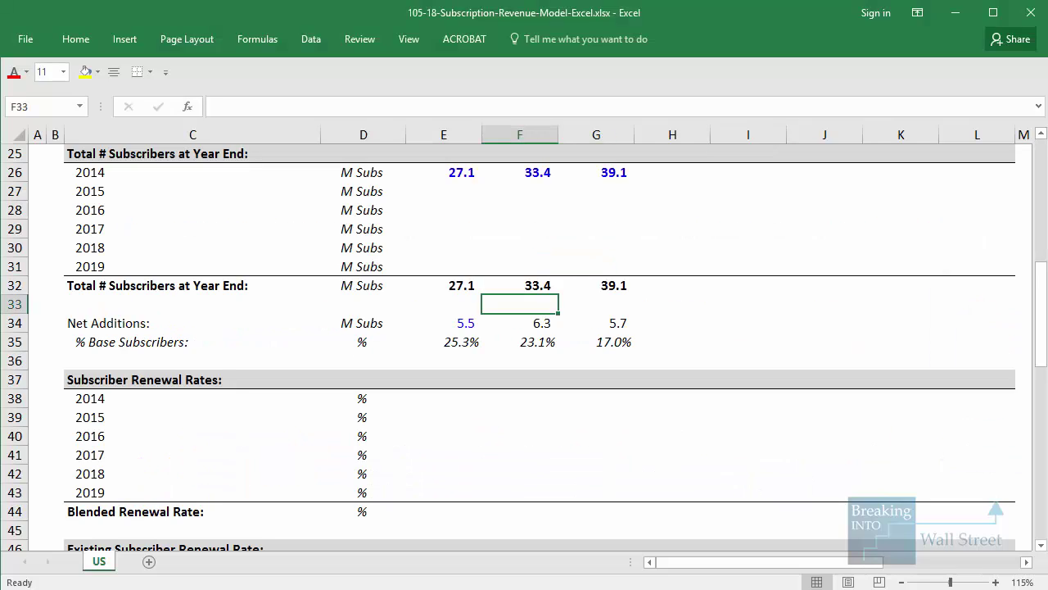
{"action": "type", "text": "=+"}
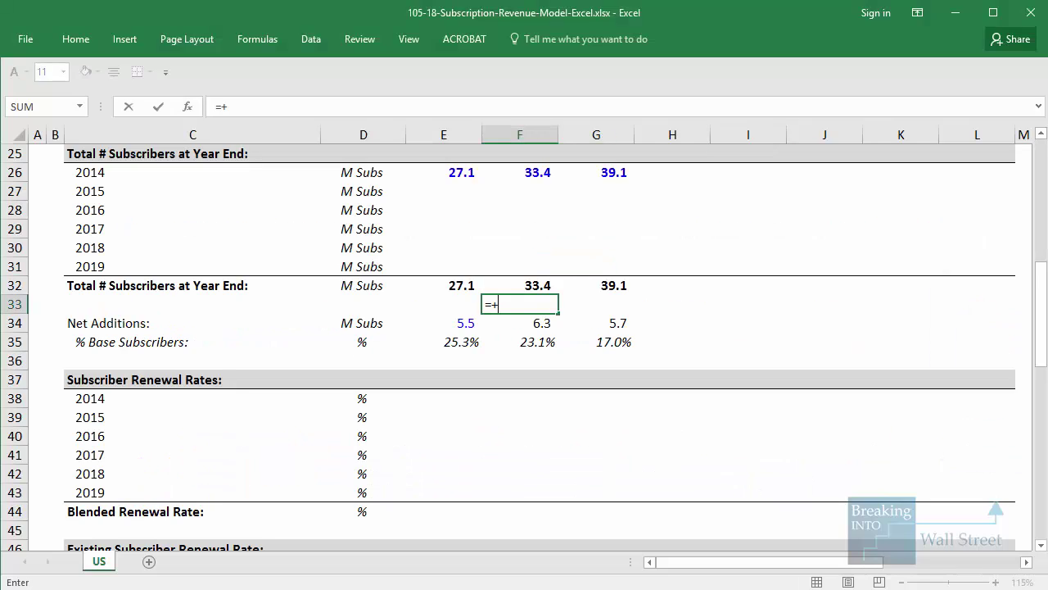
{"action": "key", "text": "Left"}
{"action": "key", "text": "Up"}
{"action": "type", "text": "*"}
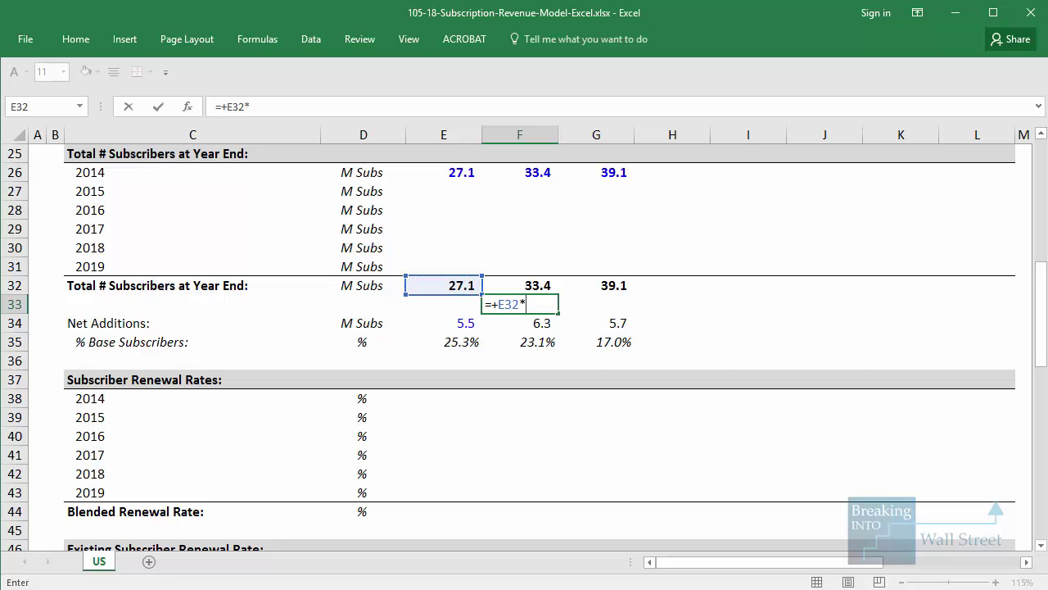
{"action": "type", "text": "0.66"}
{"action": "key", "text": "ctrl+Return"}
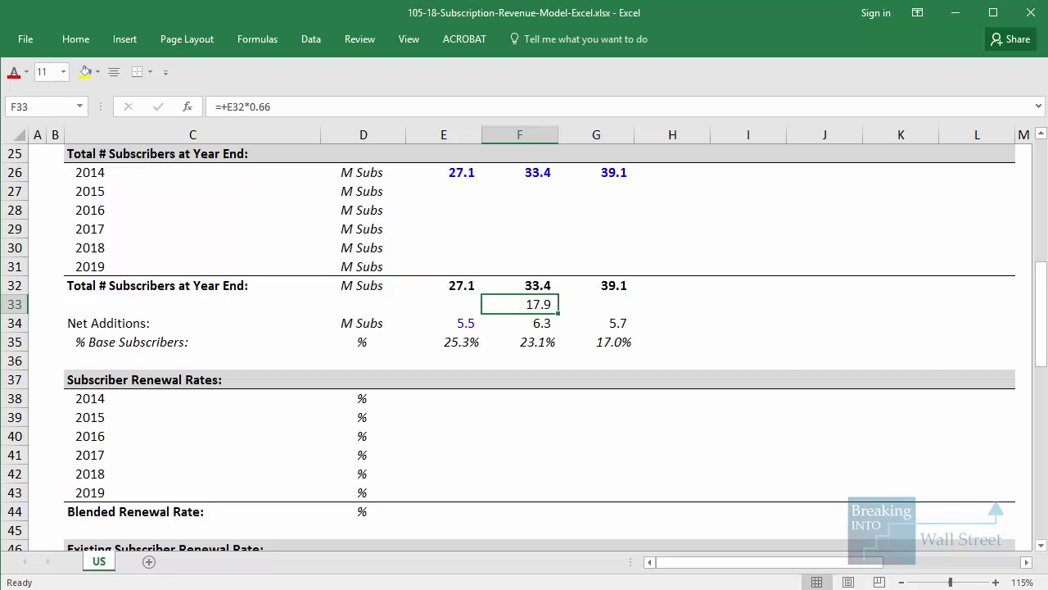
{"action": "key", "text": "F2"}
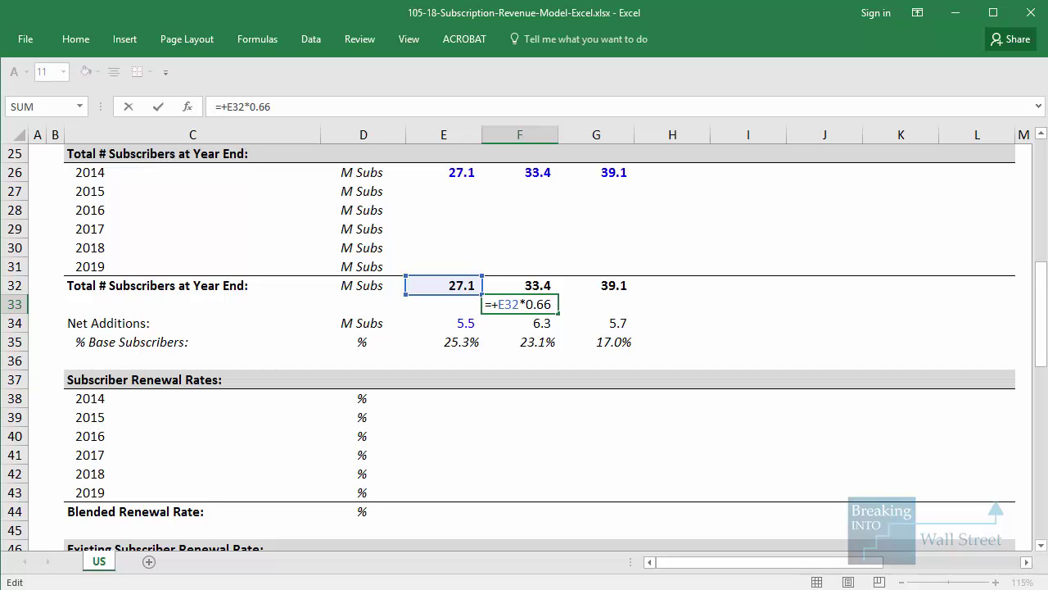
{"action": "key", "text": "Escape"}
{"action": "left_click", "coordinate": [520, 322]}
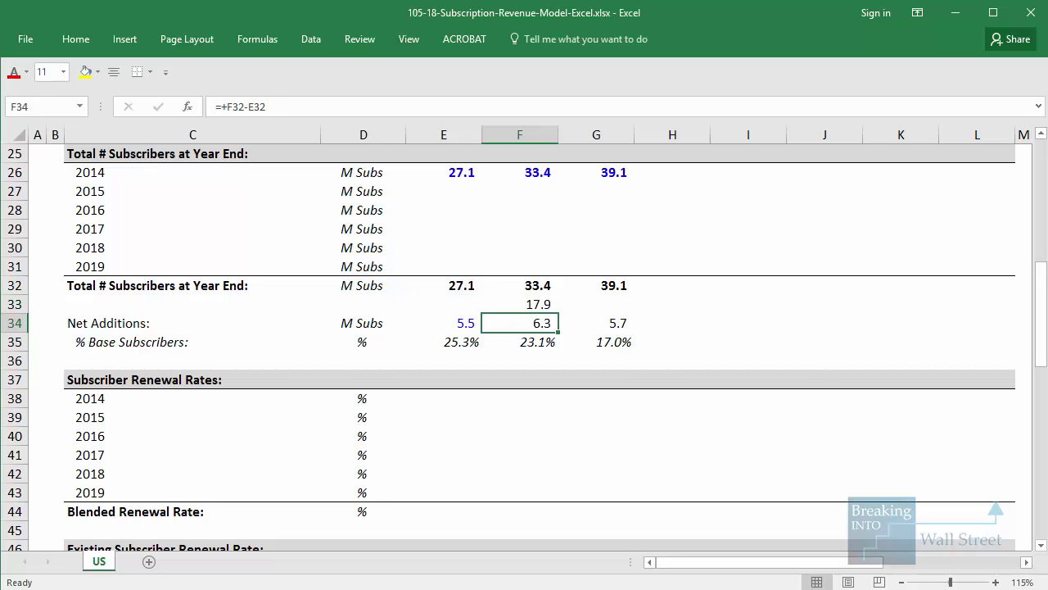
Step: Change the formula in F33 to =+F32-E32*0.66 to find the new subscribers needed at a 66% renewal rate
{"action": "key", "text": "Up"}
{"action": "key", "text": "F2"}
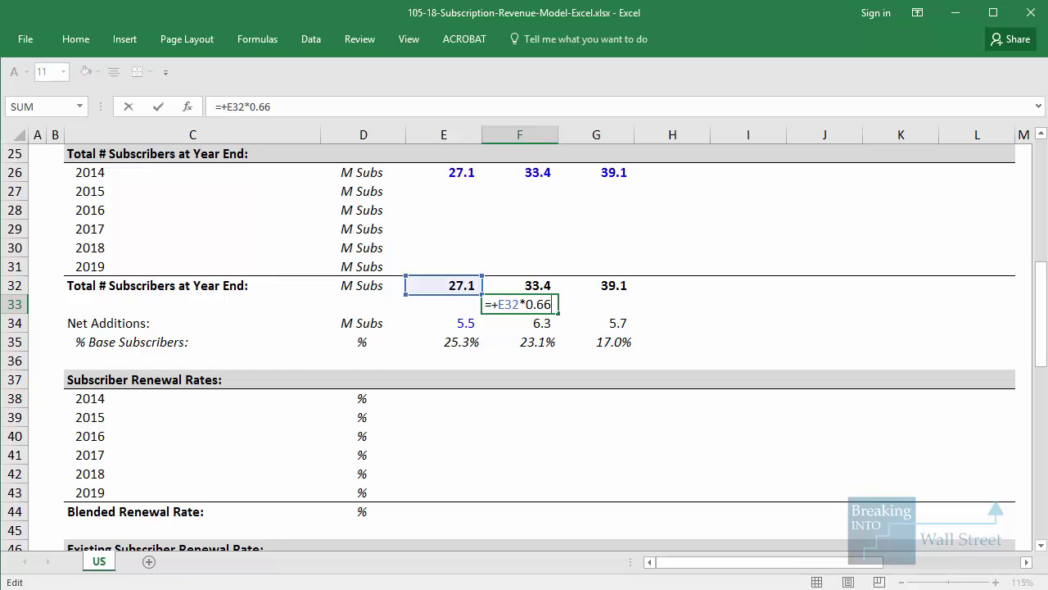
{"action": "key", "text": "Home"}
{"action": "key", "text": "Right"}
{"action": "key", "text": "Right"}
{"action": "type", "text": "F32-"}
{"action": "key", "text": "ctrl+Return"}
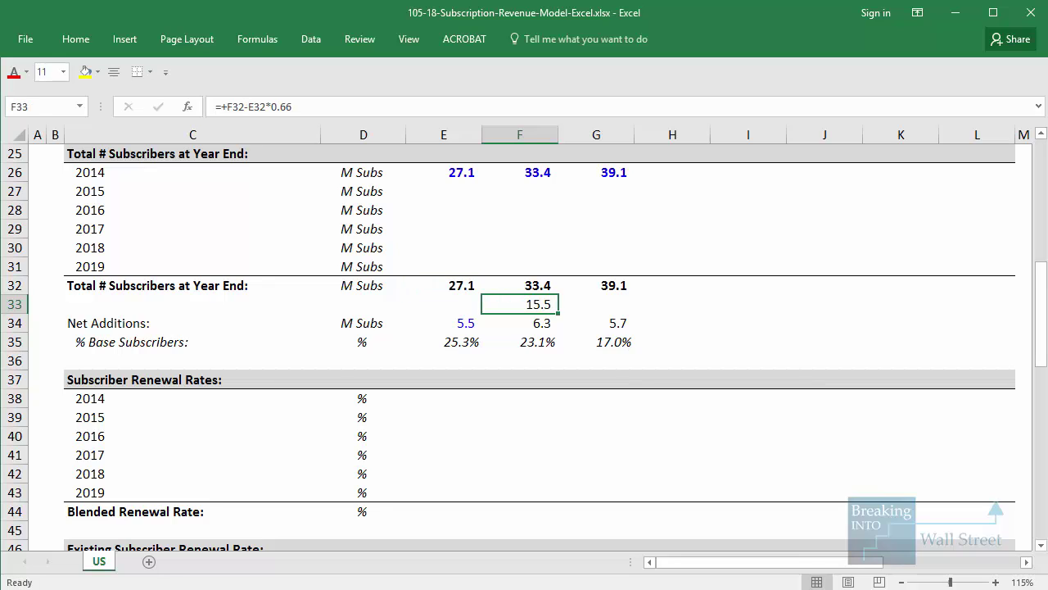
{"action": "key", "text": "shift+space"}
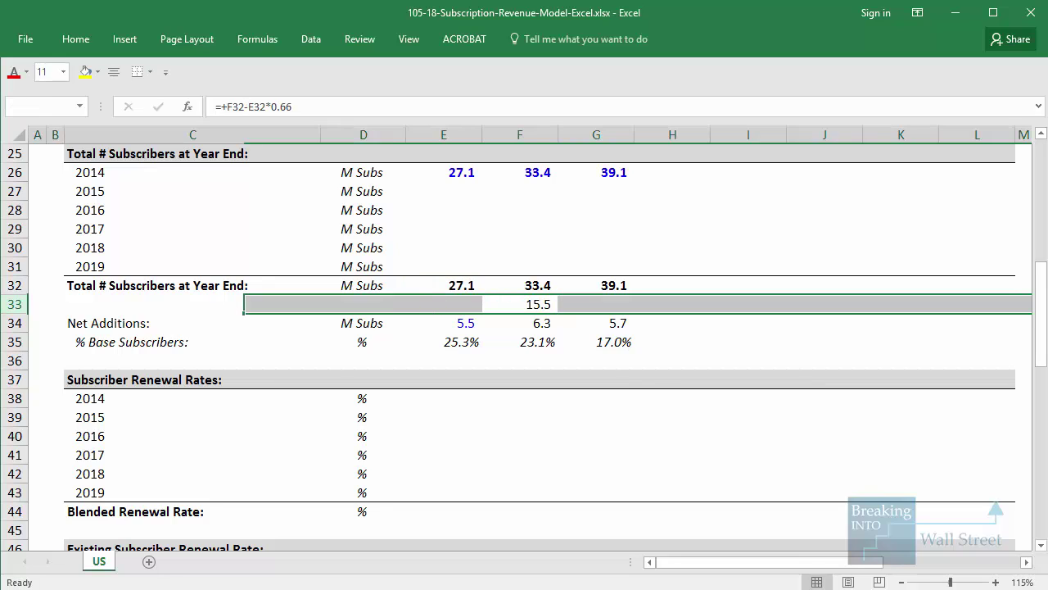
{"action": "key", "text": "Down"}
{"action": "key", "text": "shift+Down"}
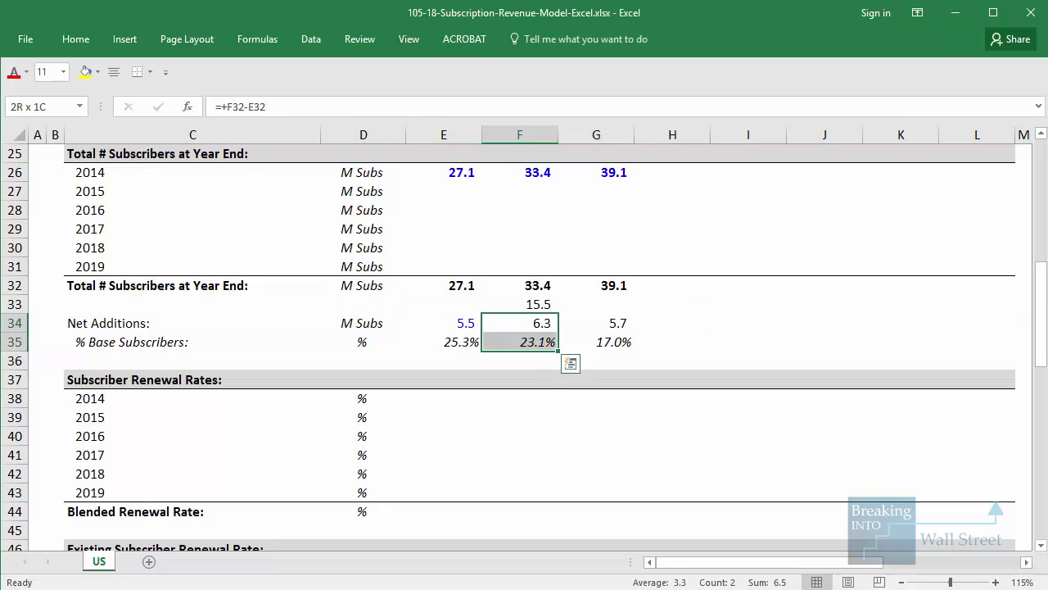
{"action": "key", "text": "Up"}
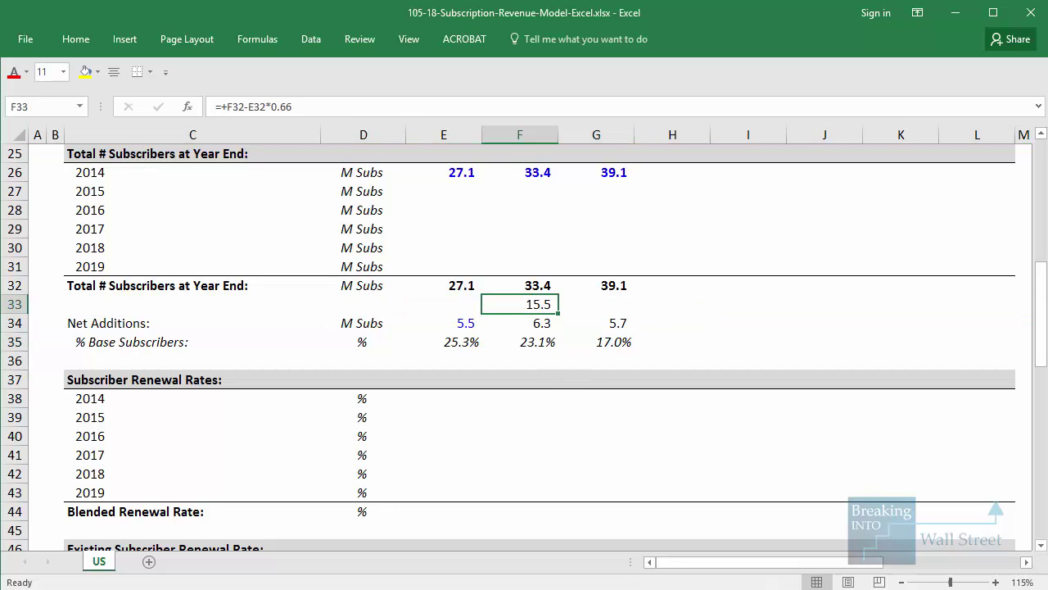
Step: Enter =+F33/E32 in cell E33 to express the required new subscribers as a fraction of the prior year-end total
{"action": "key", "text": "Left"}
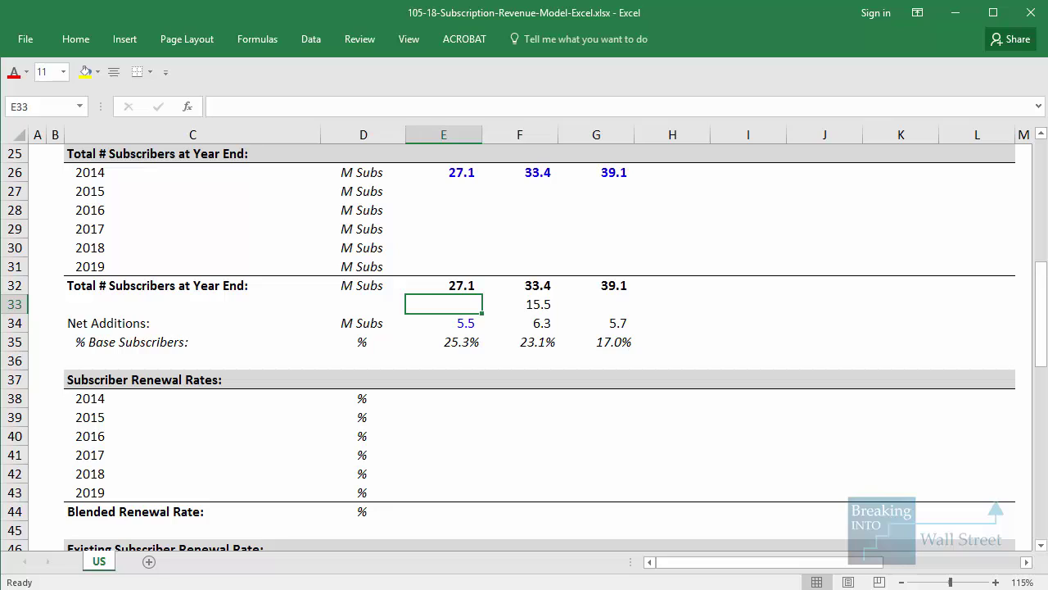
{"action": "type", "text": "=+"}
{"action": "key", "text": "Right"}
{"action": "type", "text": "/"}
{"action": "key", "text": "Left"}
{"action": "key", "text": "Up"}
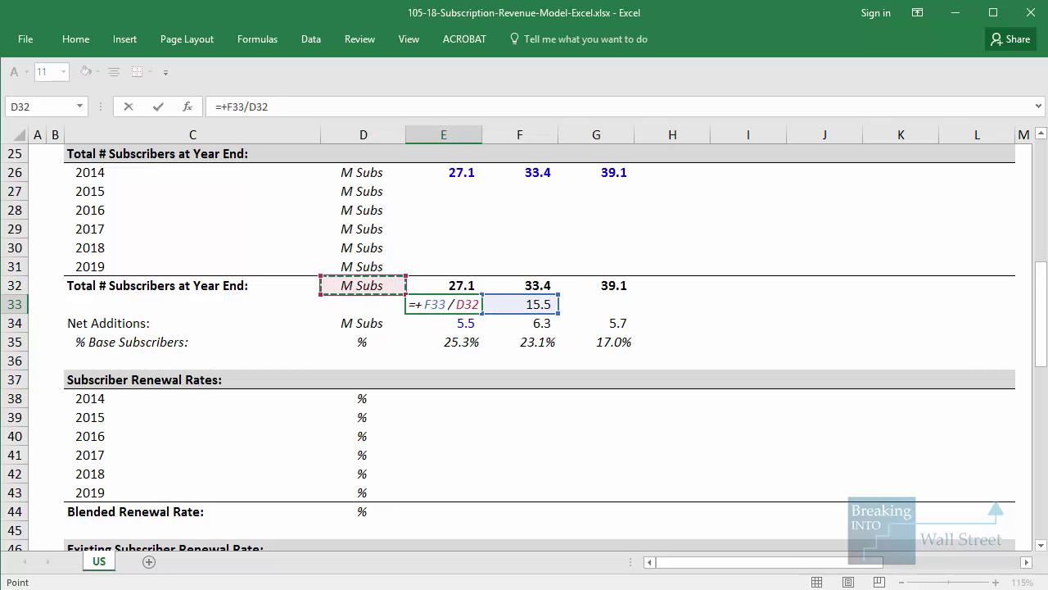
{"action": "key", "text": "Right"}
{"action": "key", "text": "ctrl+Return"}
{"action": "key", "text": "F2"}
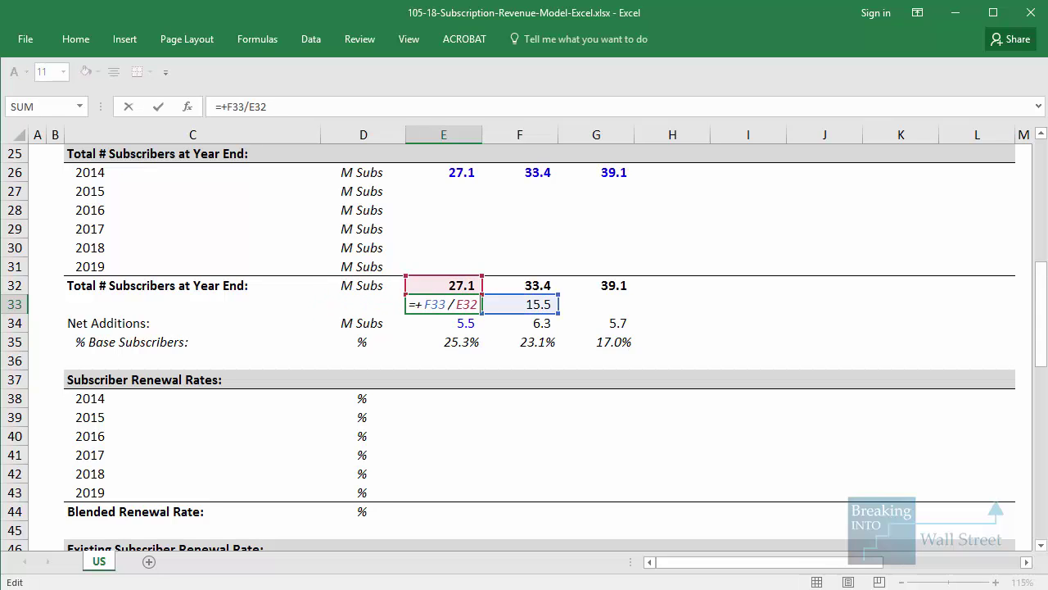
{"action": "key", "text": "Escape"}
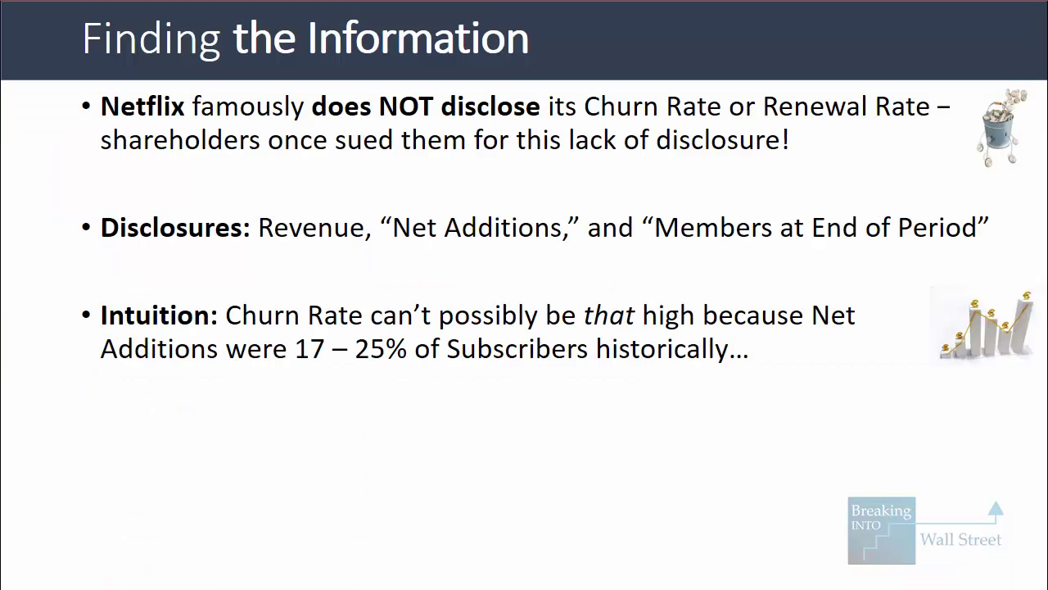
{"action": "key", "text": "Right"}
{"action": "key", "text": "Right"}
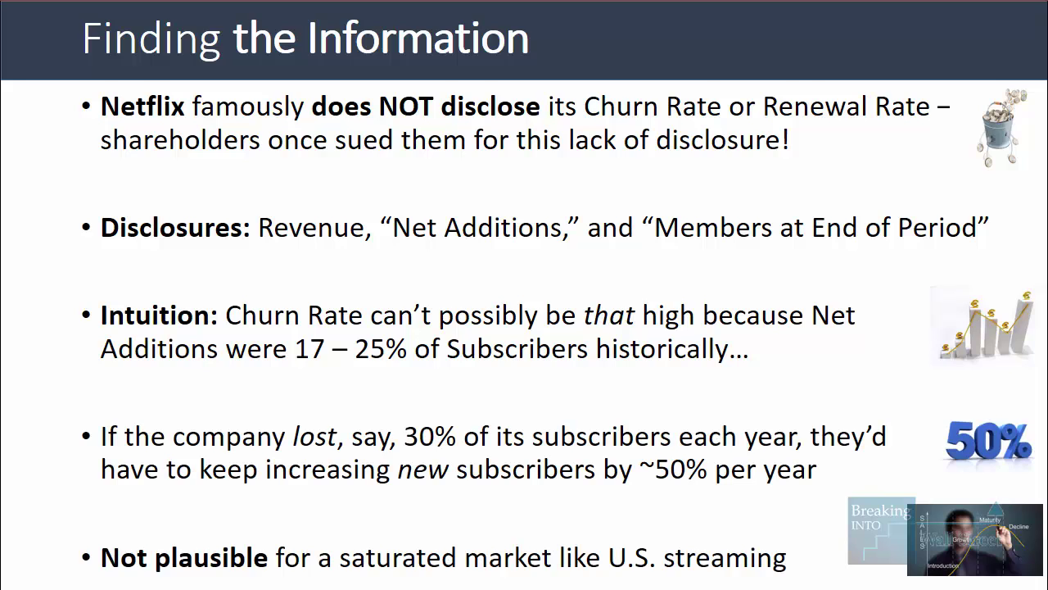
{"action": "key", "text": "Right"}
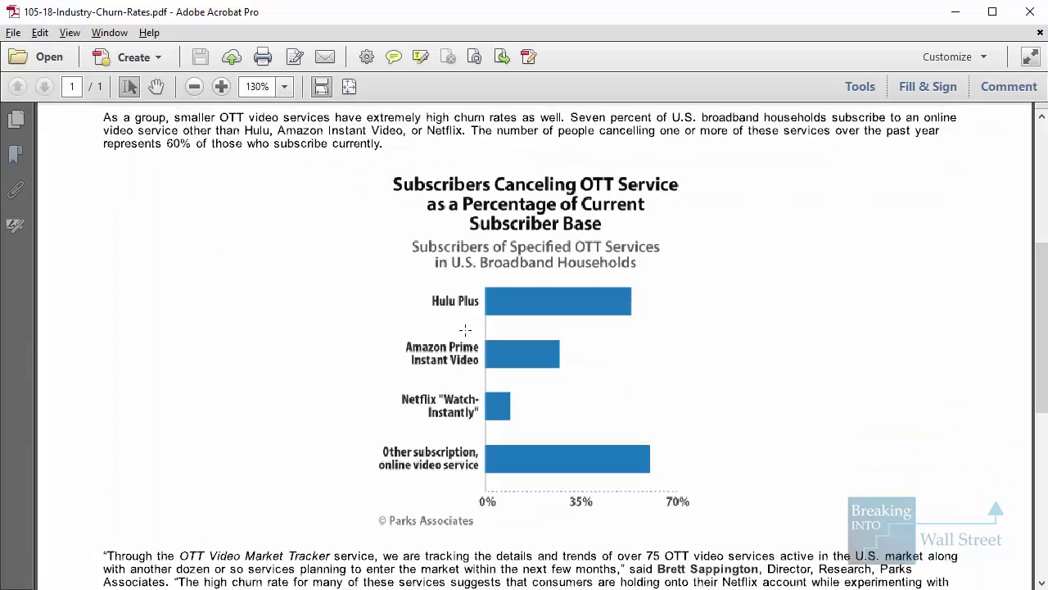
Step: Check the date of the Parks Associates churn rate PDF and enlarge its chart of subscribers canceling OTT service to 200%
{"action": "scroll", "coordinate": [449, 340], "scroll_direction": "up", "scroll_amount": 5}
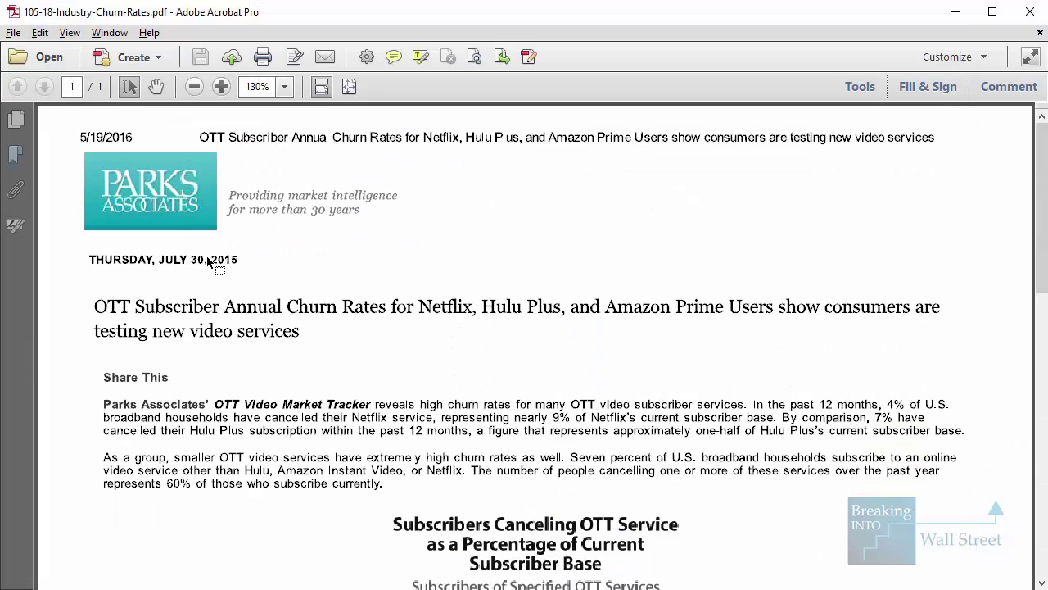
{"action": "scroll", "coordinate": [234, 292], "scroll_direction": "down", "scroll_amount": 8}
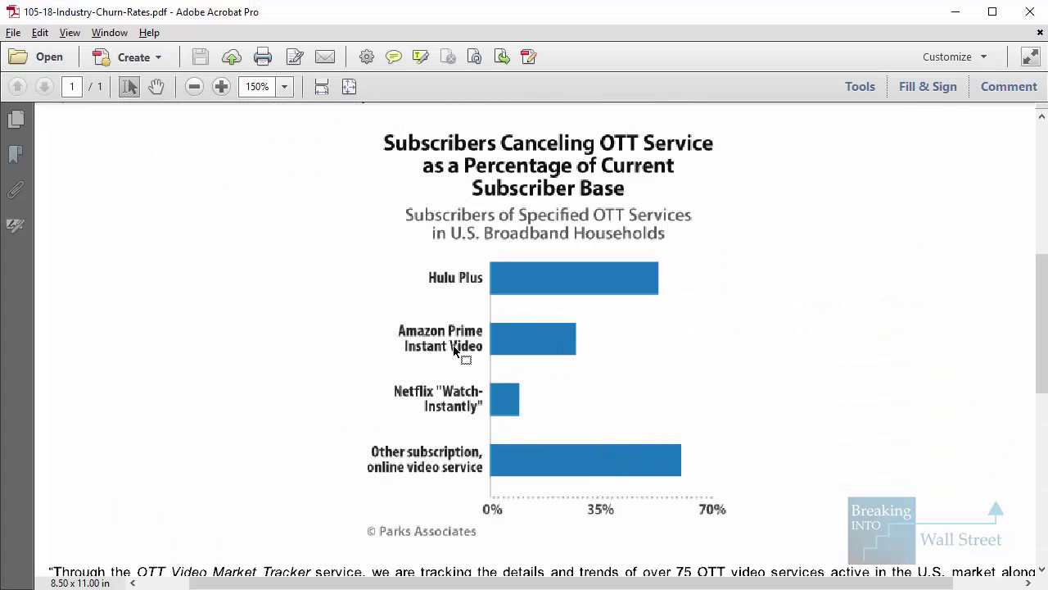
{"action": "key", "text": "ctrl+equal"}
{"action": "key", "text": "ctrl+equal"}
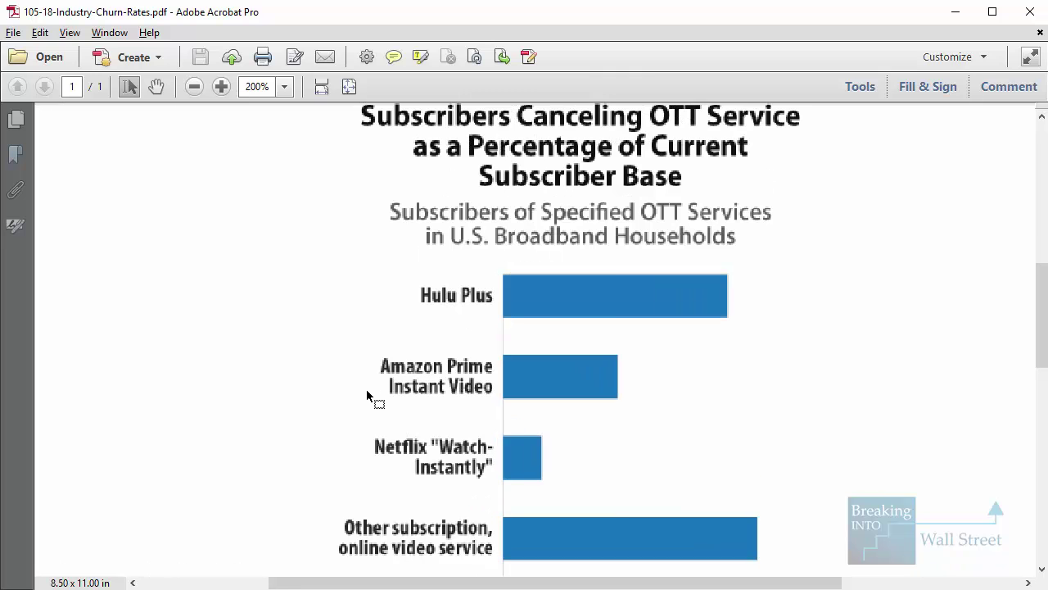
{"action": "scroll", "coordinate": [369, 389], "scroll_direction": "down", "scroll_amount": 2}
Step: Compare the cancellation bar of Netflix with those of Hulu Plus and Amazon Prime Instant Video in the churn chart
{"action": "left_click_drag", "start_coordinate": [337, 327], "coordinate": [674, 424]}
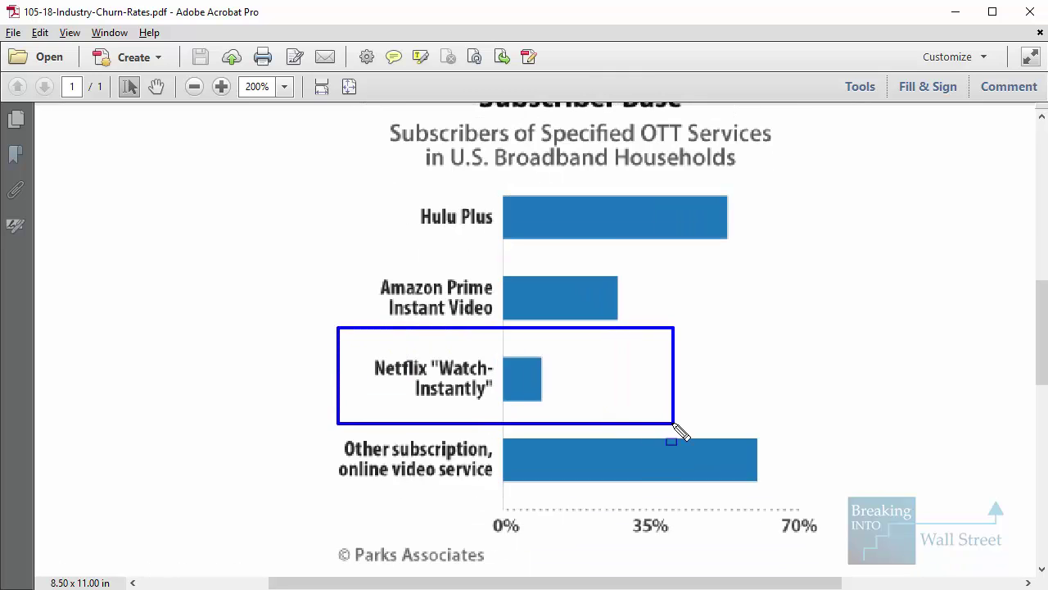
{"action": "left_click_drag", "start_coordinate": [486, 343], "coordinate": [572, 412]}
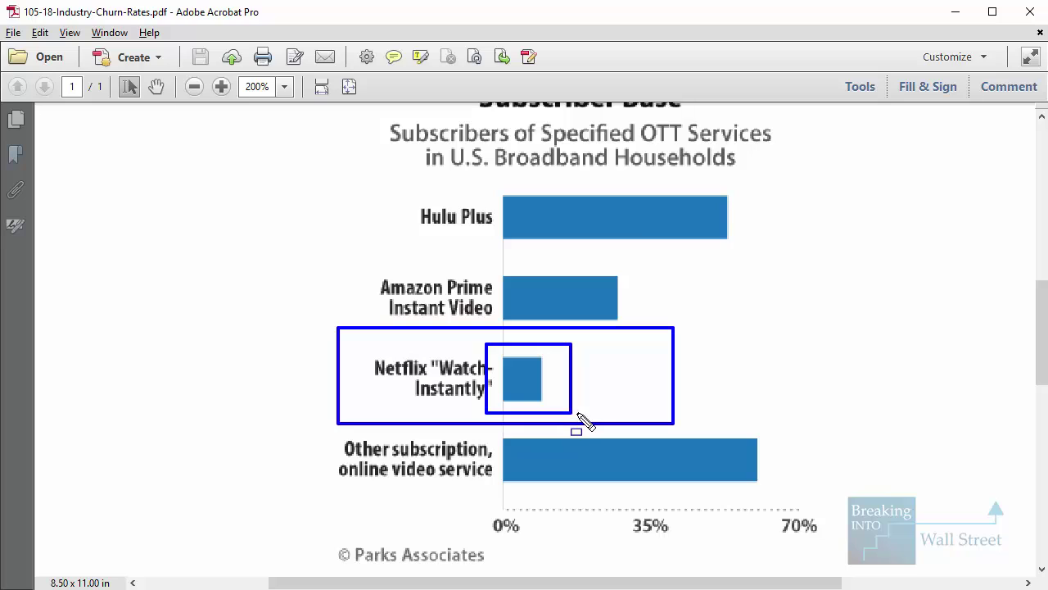
{"action": "left_click_drag", "start_coordinate": [713, 187], "coordinate": [751, 242]}
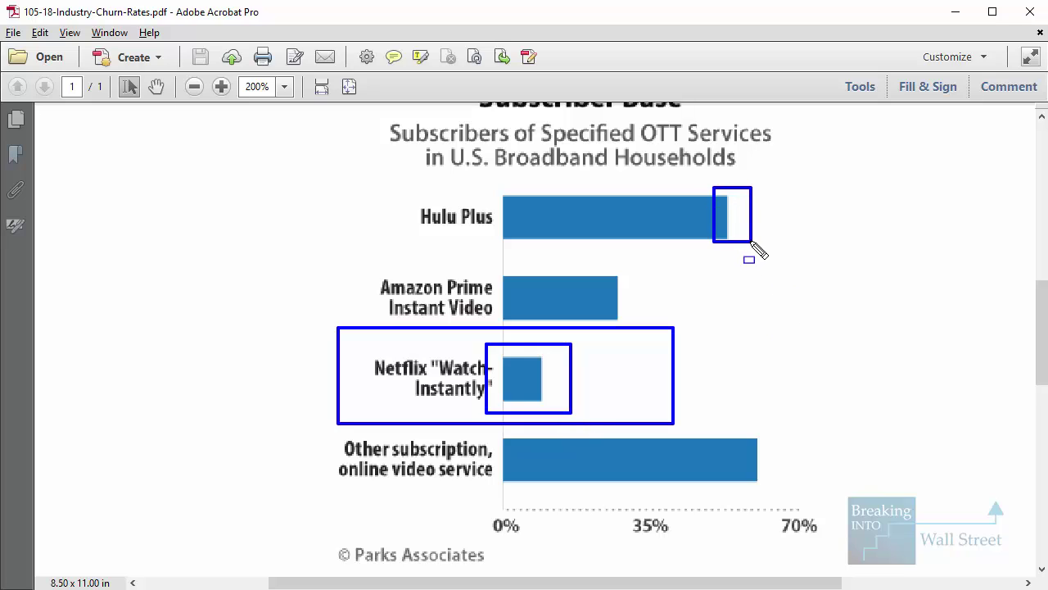
{"action": "left_click_drag", "start_coordinate": [594, 271], "coordinate": [658, 337]}
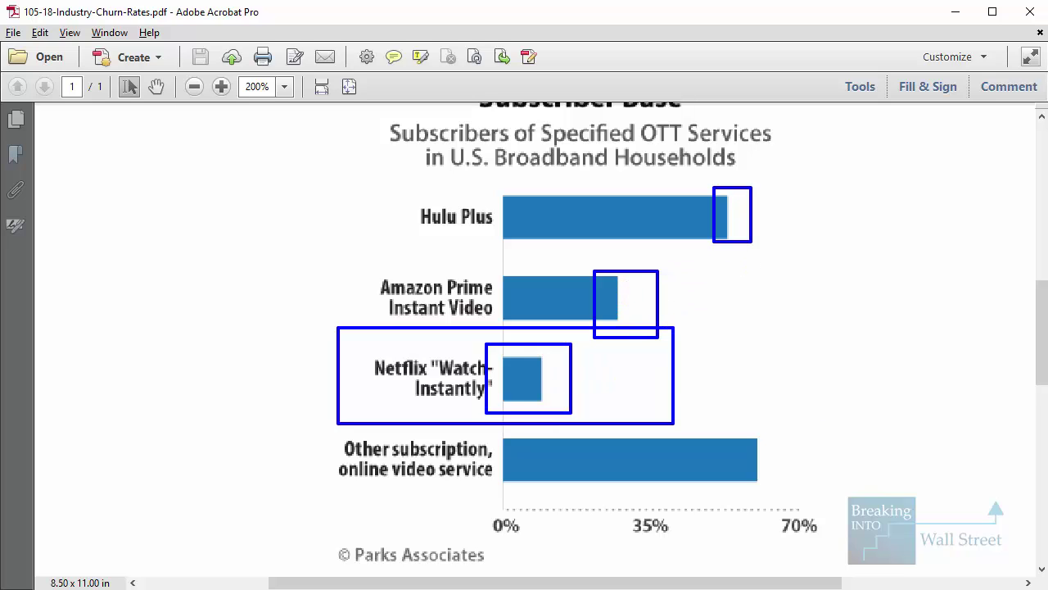
{"action": "key", "text": "Escape"}
Step: Switch to the Excel workbook and clear the test formulas in cells E33:F33
{"action": "left_click", "coordinate": [729, 376]}
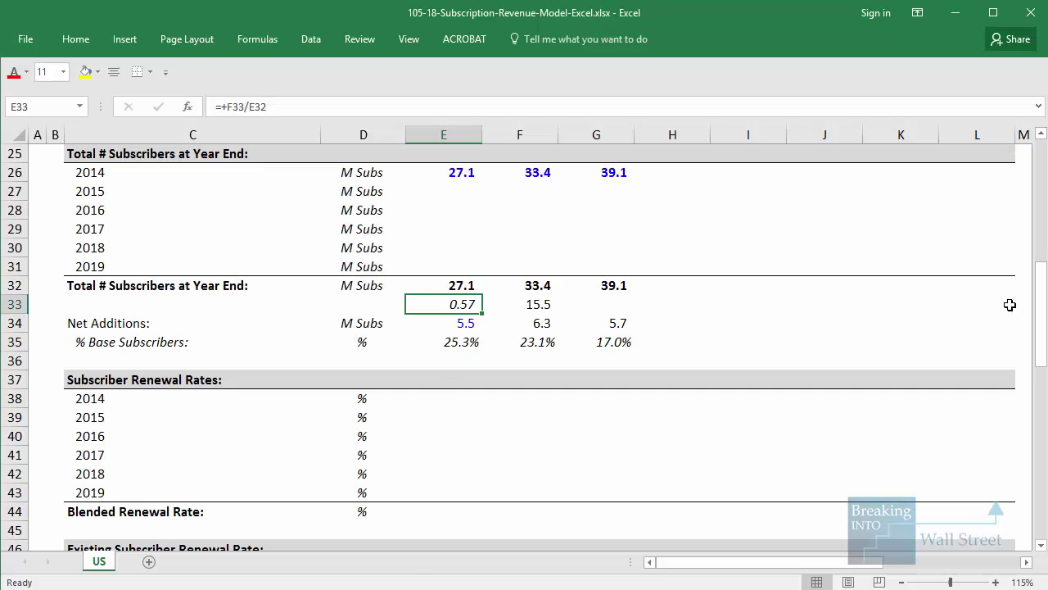
{"action": "key", "text": "shift+Right"}
{"action": "key", "text": "Delete"}
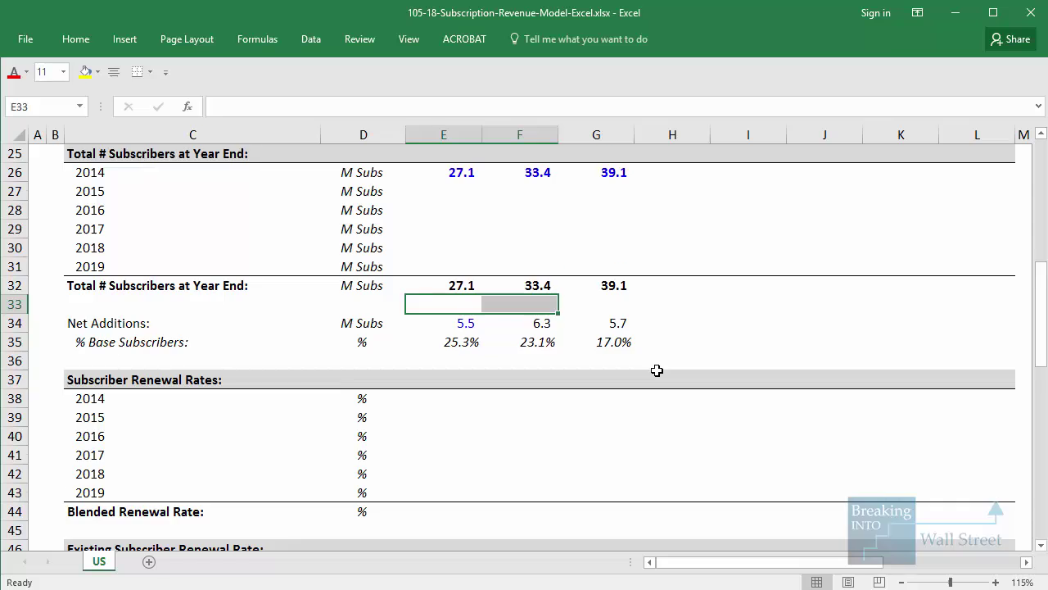
Step: Review the first projected year's existing and new subscriber renewal rates and Subscriber Adds as % of Base across the scenarios
{"action": "scroll", "coordinate": [658, 373], "scroll_direction": "down", "scroll_amount": 6}
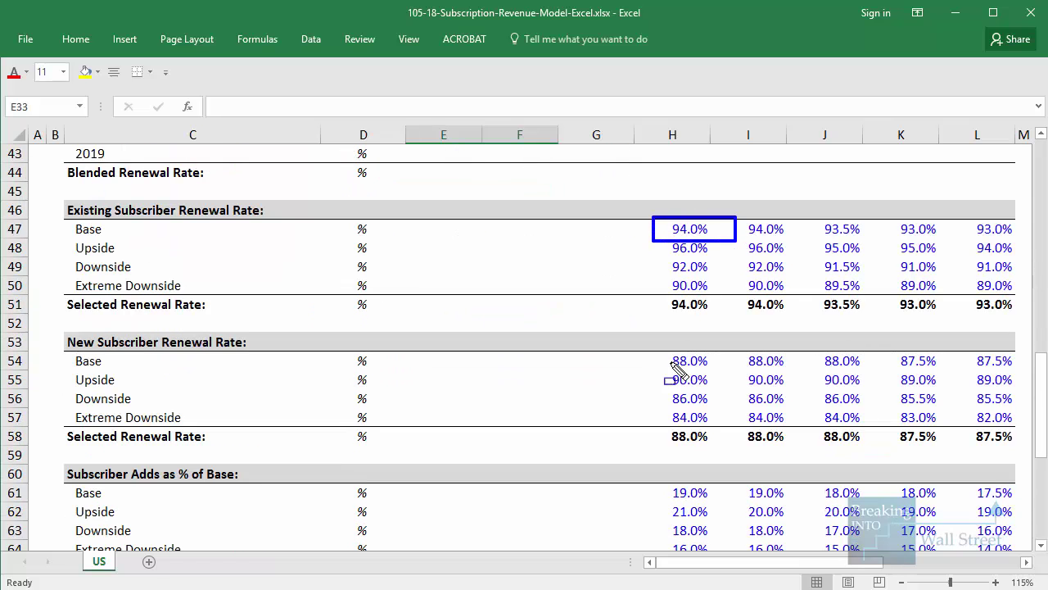
{"action": "left_click_drag", "start_coordinate": [655, 343], "coordinate": [719, 374]}
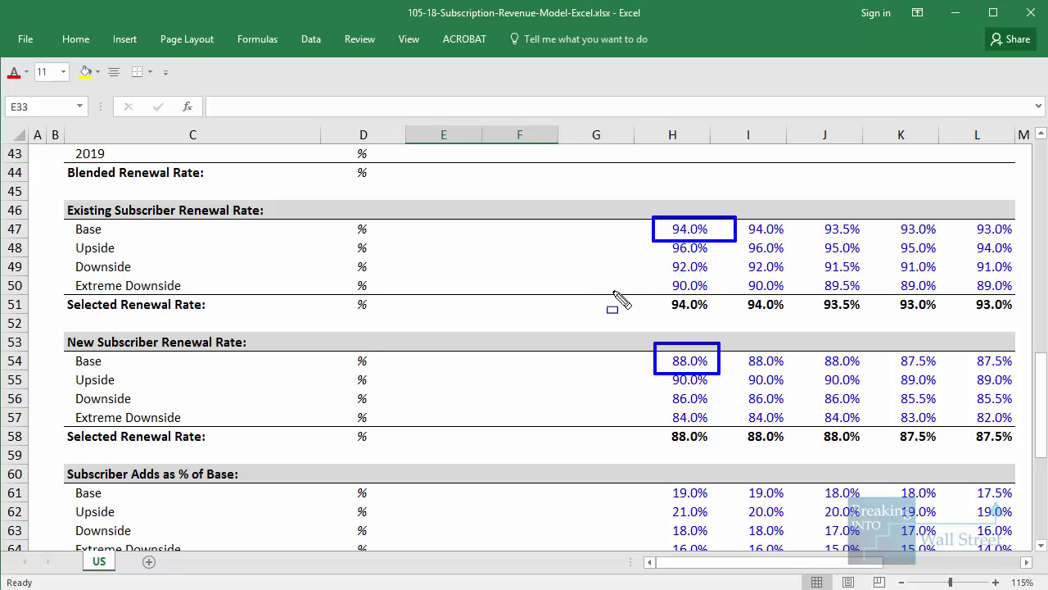
{"action": "key", "text": "Escape"}
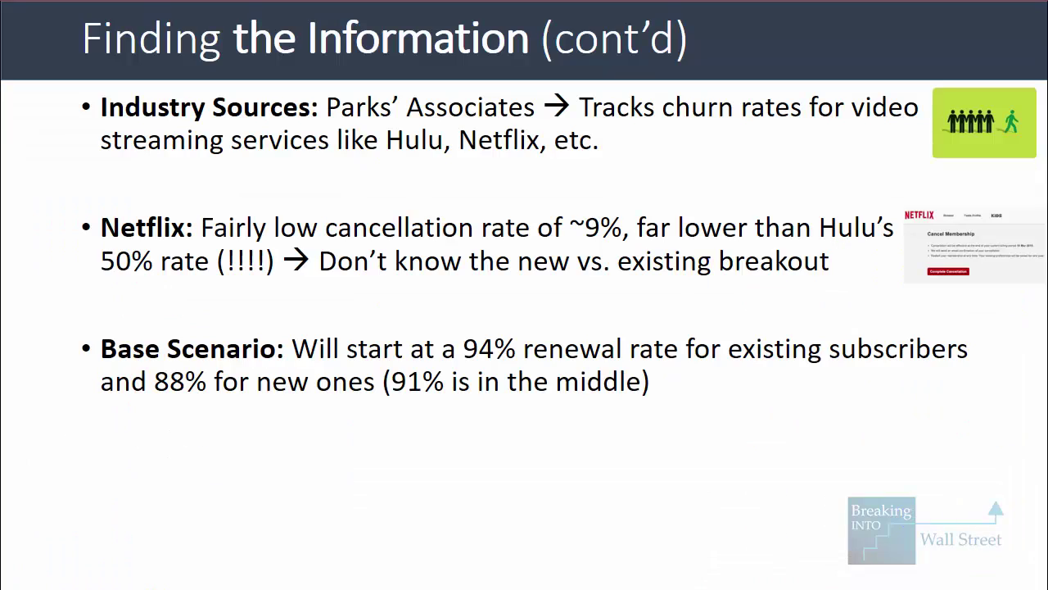
{"action": "left_click", "coordinate": [763, 469]}
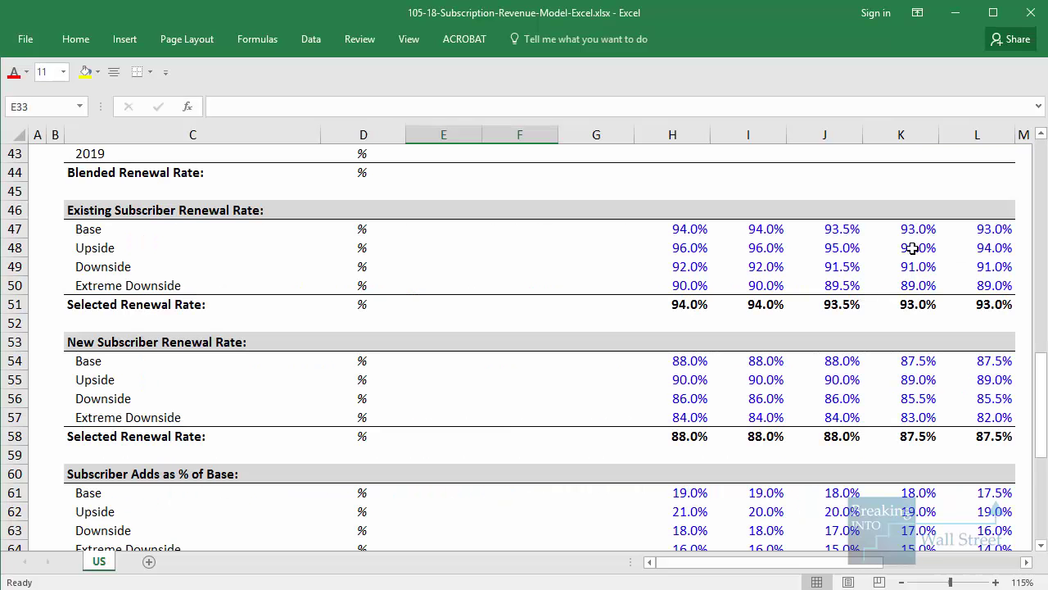
{"action": "mouse_move", "coordinate": [662, 219]}
{"action": "left_mouse_down"}
{"action": "mouse_move", "coordinate": [715, 244]}
{"action": "mouse_move", "coordinate": [718, 301]}
{"action": "left_mouse_up"}
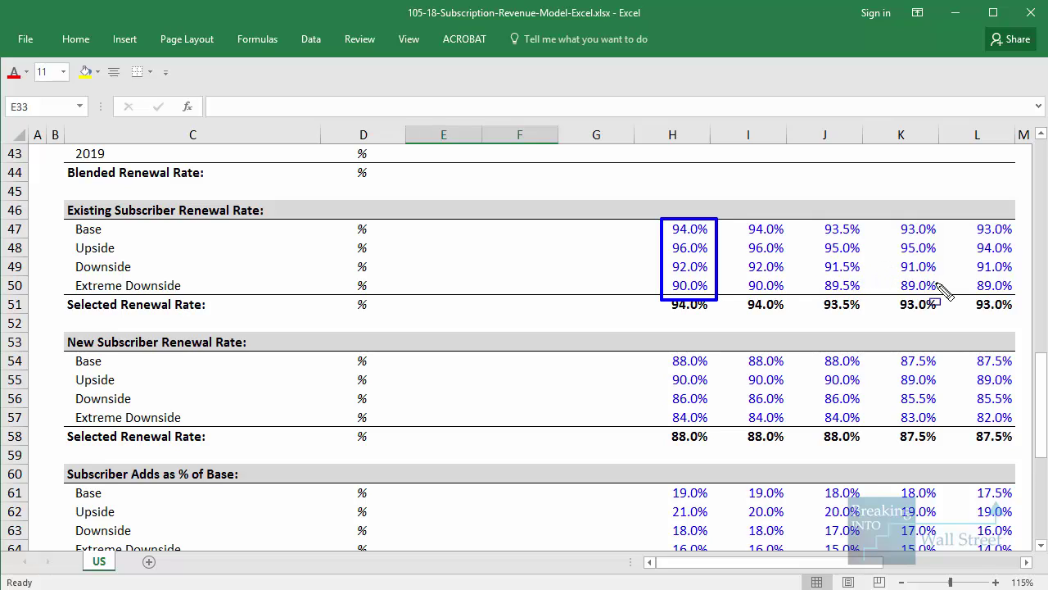
{"action": "key", "text": "Escape"}
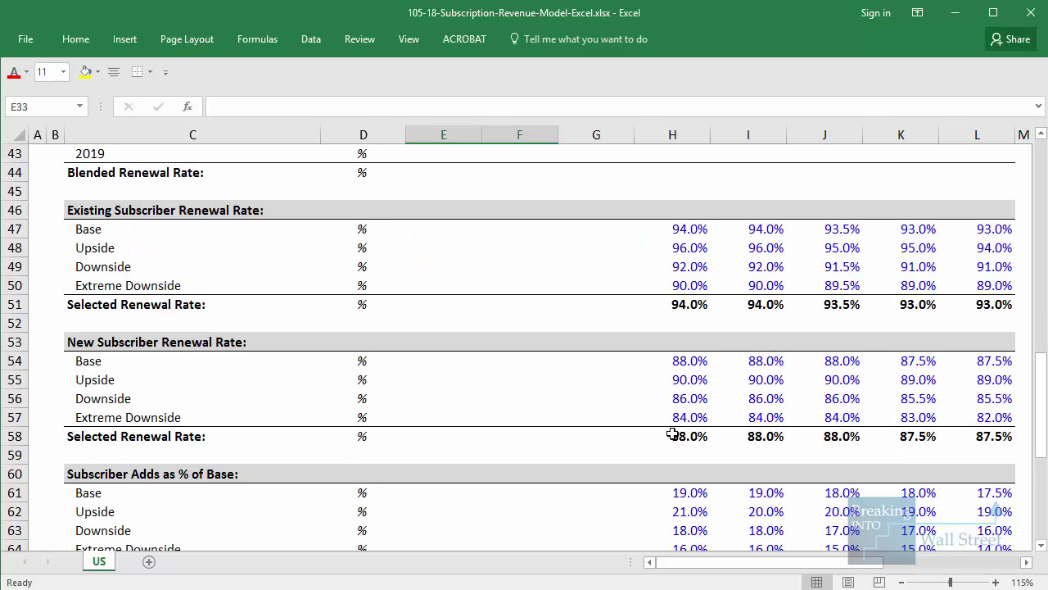
{"action": "scroll", "coordinate": [671, 434], "scroll_direction": "down", "scroll_amount": 4}
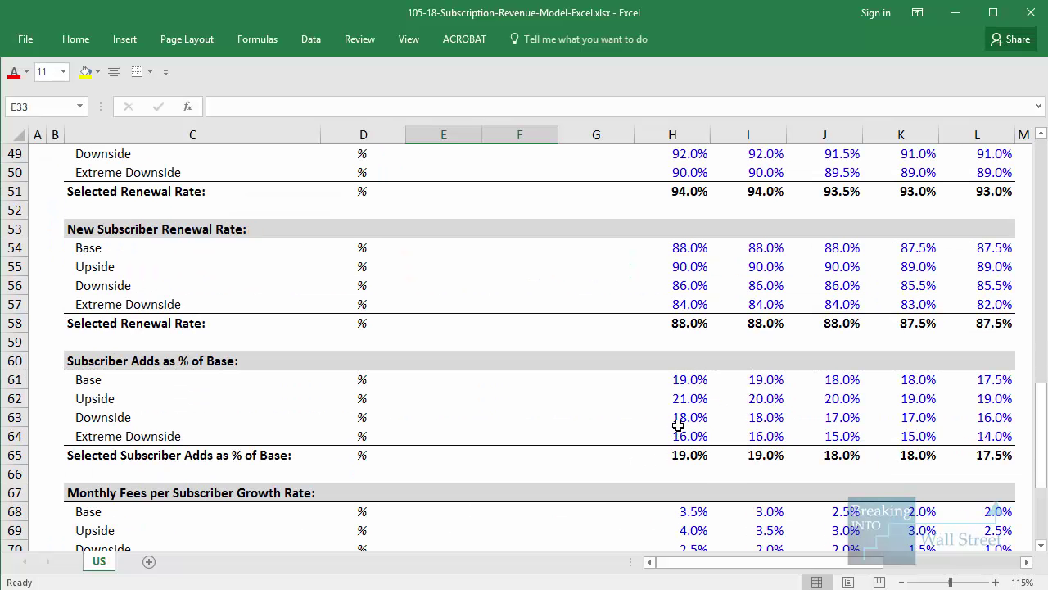
{"action": "mouse_move", "coordinate": [667, 250]}
{"action": "left_mouse_down"}
{"action": "mouse_move", "coordinate": [682, 308]}
{"action": "mouse_move", "coordinate": [714, 325]}
{"action": "mouse_move", "coordinate": [713, 342]}
{"action": "left_mouse_up"}
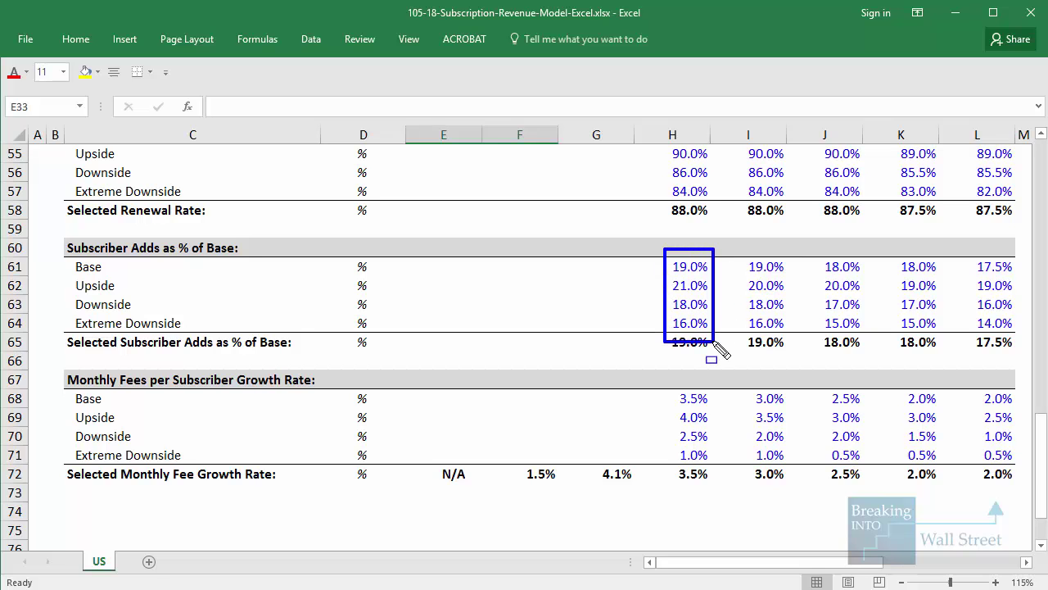
{"action": "key", "text": "Escape"}
Step: Compare the historical Net Additions and % Base Subscribers rows with the projected Subscriber Adds as % of Base scenarios
{"action": "scroll", "coordinate": [699, 331], "scroll_direction": "up", "scroll_amount": 6}
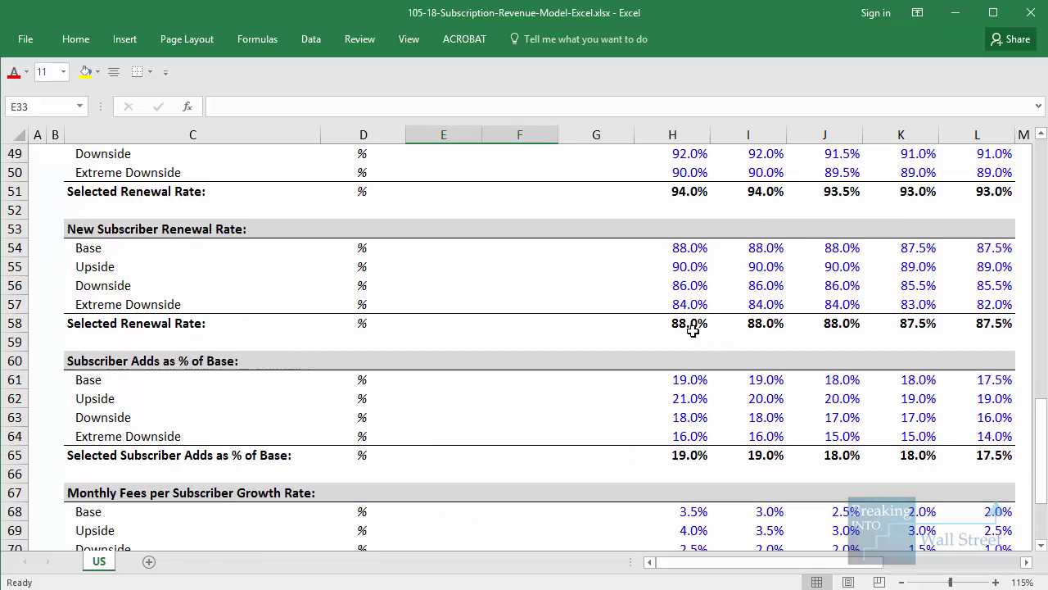
{"action": "scroll", "coordinate": [698, 331], "scroll_direction": "up", "scroll_amount": 4}
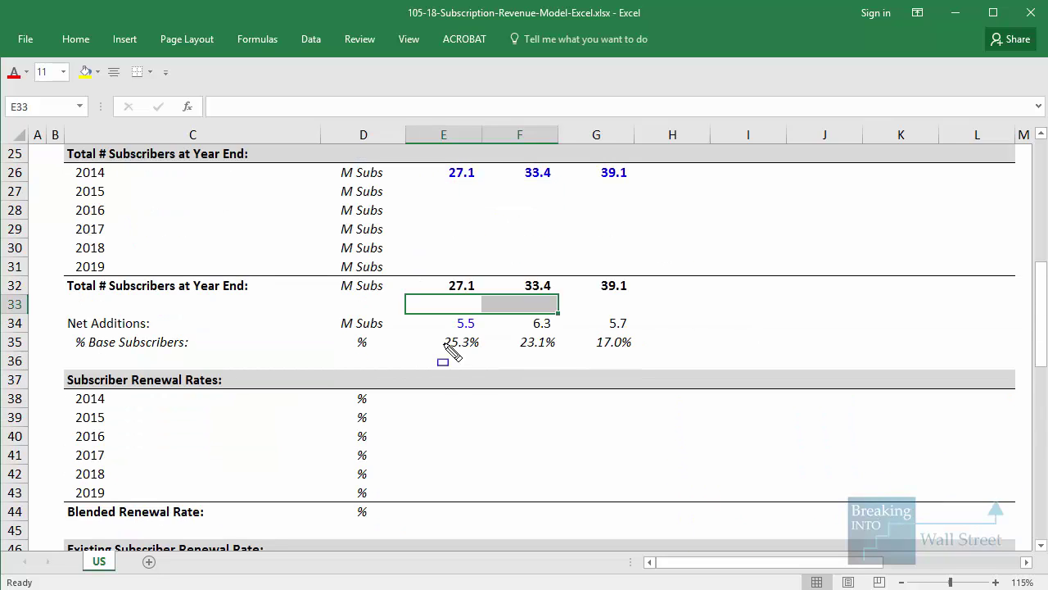
{"action": "left_click_drag", "start_coordinate": [429, 326], "coordinate": [645, 354]}
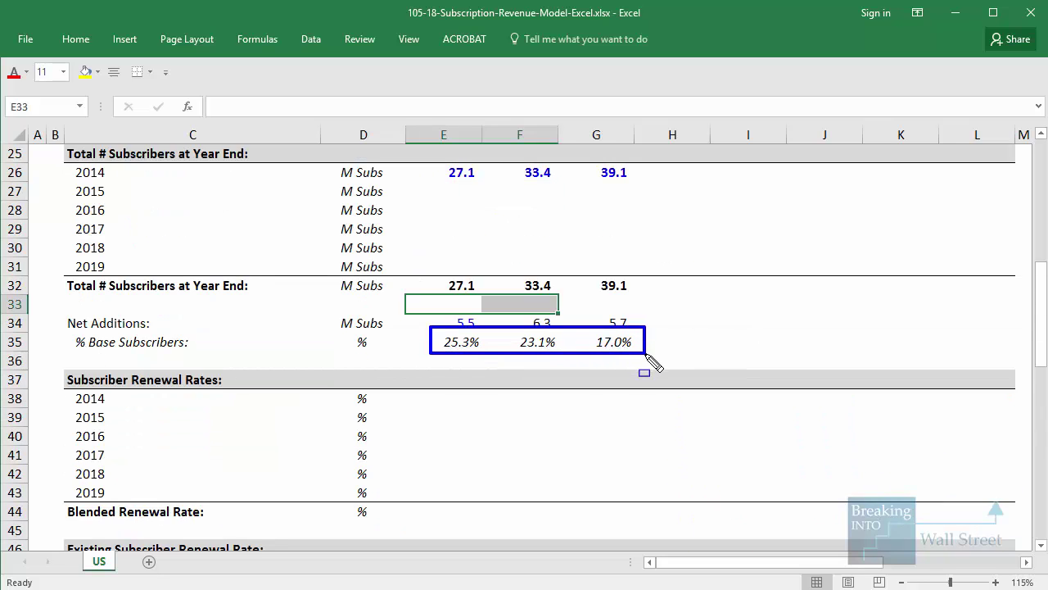
{"action": "key", "text": "Escape"}
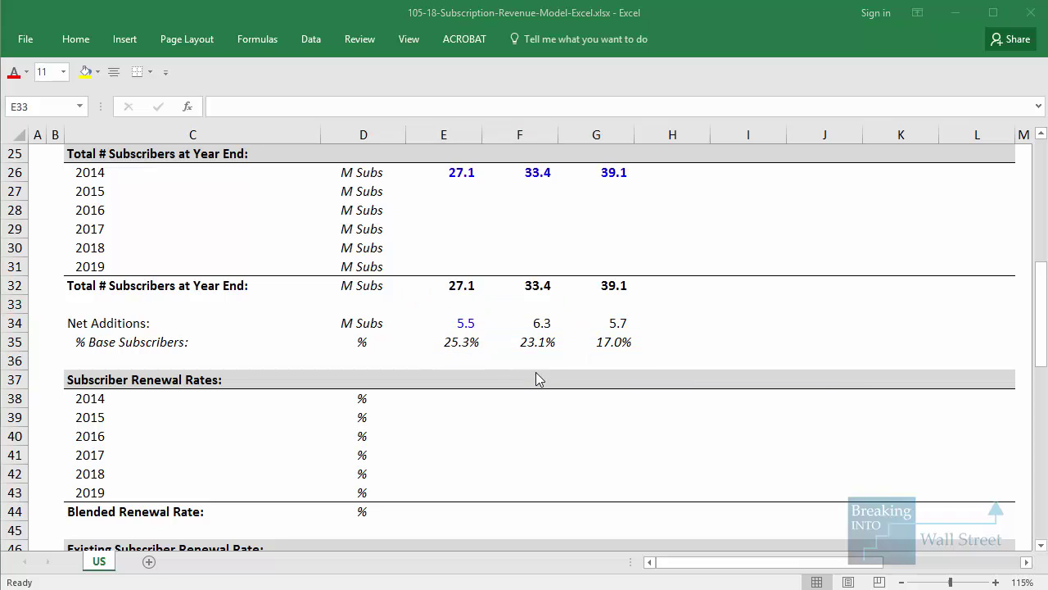
{"action": "scroll", "coordinate": [552, 385], "scroll_direction": "down", "scroll_amount": 3}
{"action": "scroll", "coordinate": [191, 222], "scroll_direction": "up", "scroll_amount": 1}
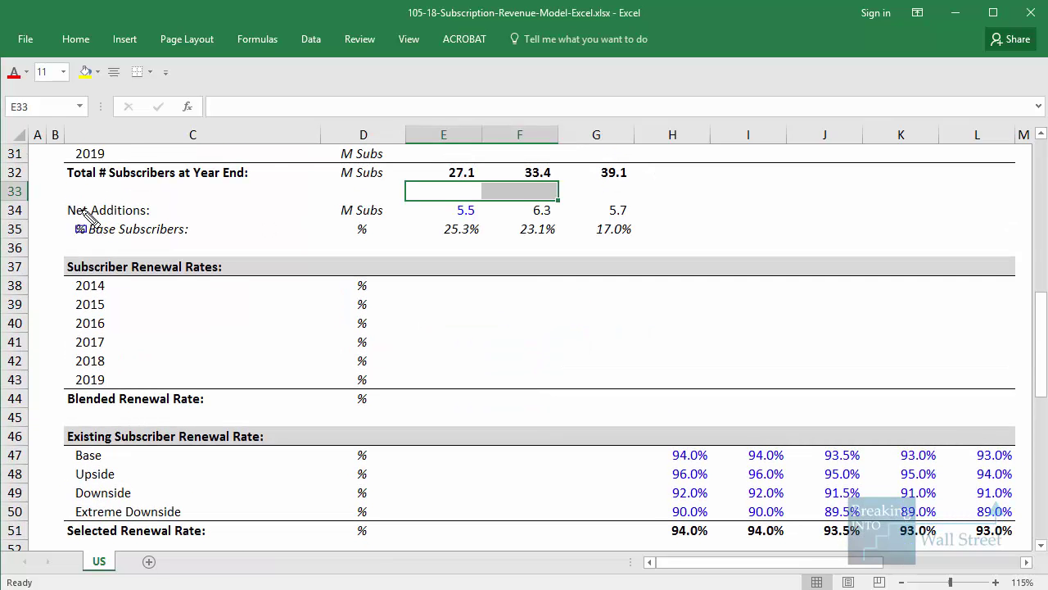
{"action": "left_click_drag", "start_coordinate": [64, 194], "coordinate": [113, 223]}
{"action": "mouse_move", "coordinate": [190, 243]}
{"action": "left_mouse_down"}
{"action": "mouse_move", "coordinate": [646, 274]}
{"action": "mouse_move", "coordinate": [661, 243]}
{"action": "mouse_move", "coordinate": [651, 248]}
{"action": "left_mouse_up"}
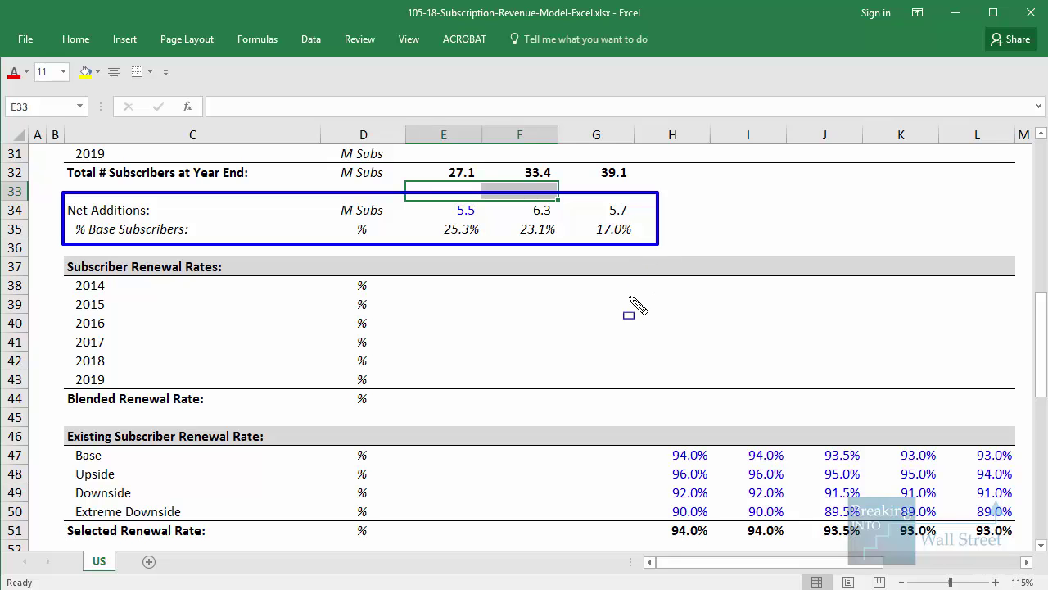
{"action": "key", "text": "Escape"}
{"action": "scroll", "coordinate": [628, 304], "scroll_direction": "down", "scroll_amount": 7}
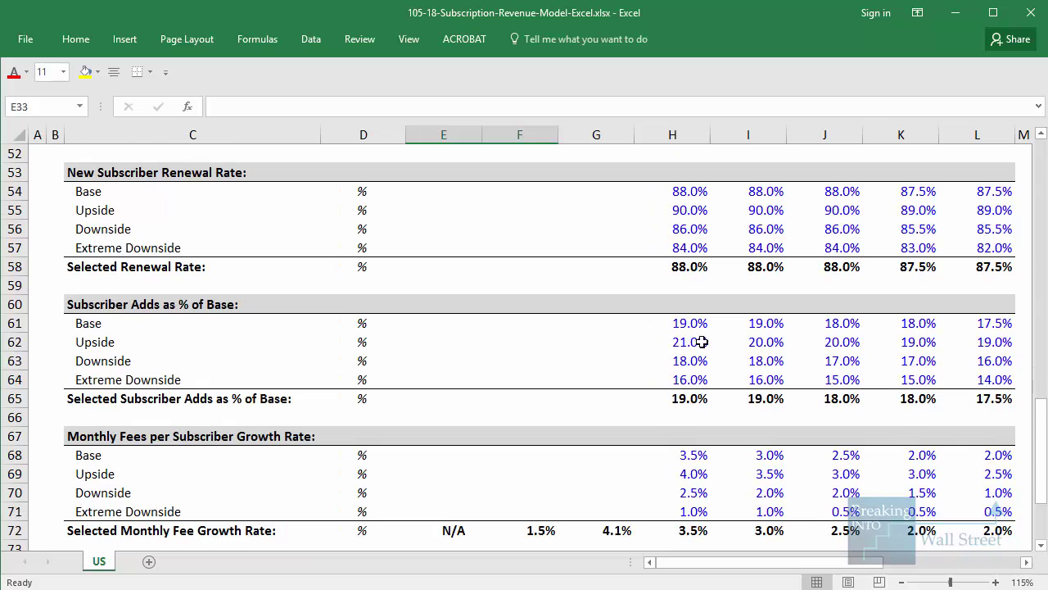
Step: Highlight the projected Base and Upside Subscriber Adds as % of Base in H61:L62 and advance the presentation's subscriber-adds slide
{"action": "left_click_drag", "start_coordinate": [706, 326], "coordinate": [969, 339]}
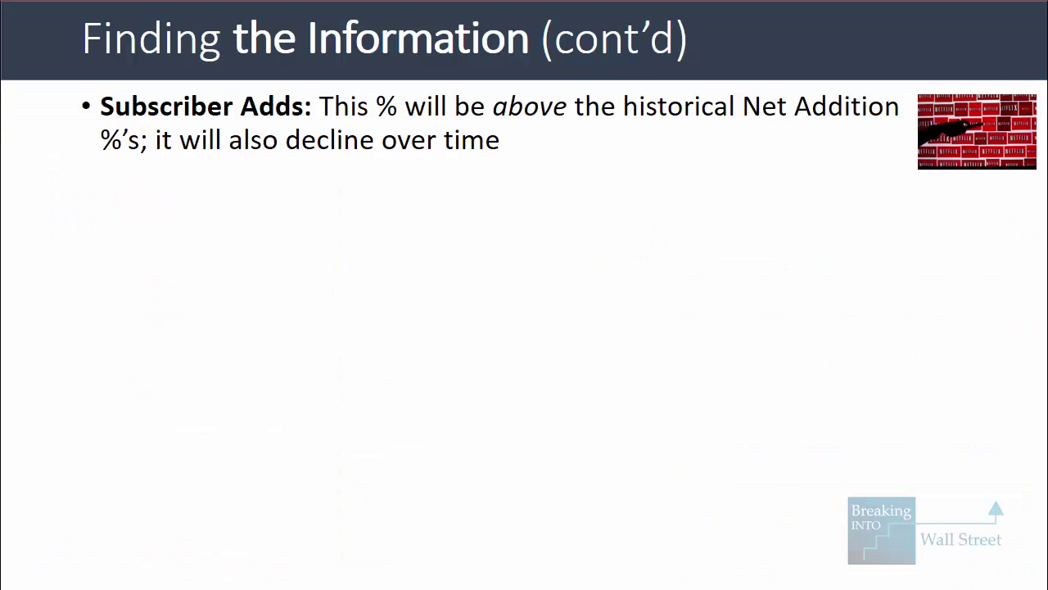
{"action": "key", "text": "Right"}
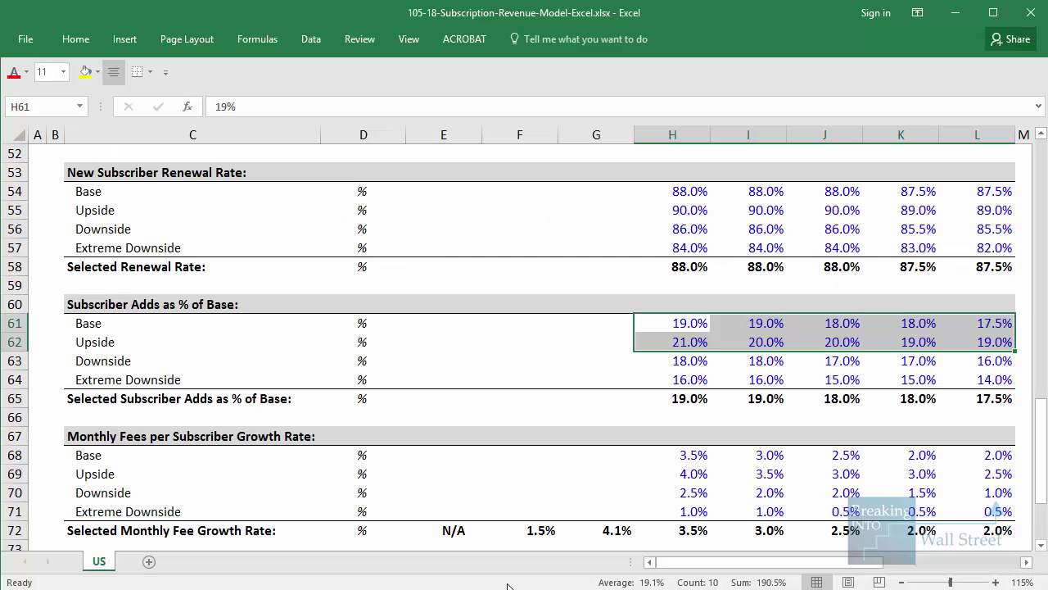
Step: Compare the historical monthly fee growth rates with the Upside and Extreme Downside projections by boxing each range
{"action": "scroll", "coordinate": [516, 501], "scroll_direction": "down", "scroll_amount": 1}
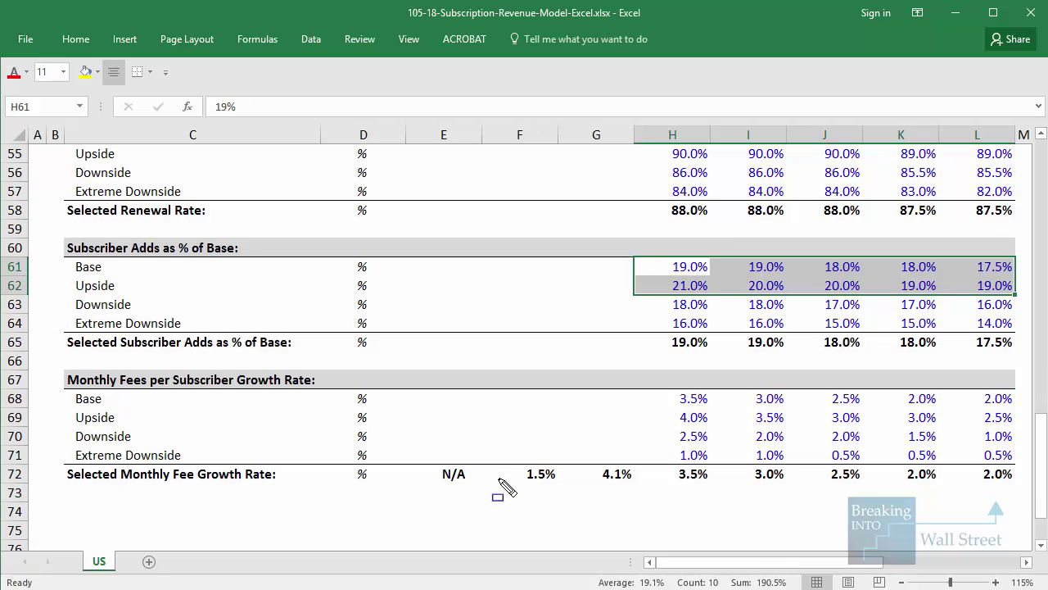
{"action": "mouse_move", "coordinate": [431, 455]}
{"action": "left_mouse_down"}
{"action": "mouse_move", "coordinate": [454, 475]}
{"action": "mouse_move", "coordinate": [646, 494]}
{"action": "left_mouse_up"}
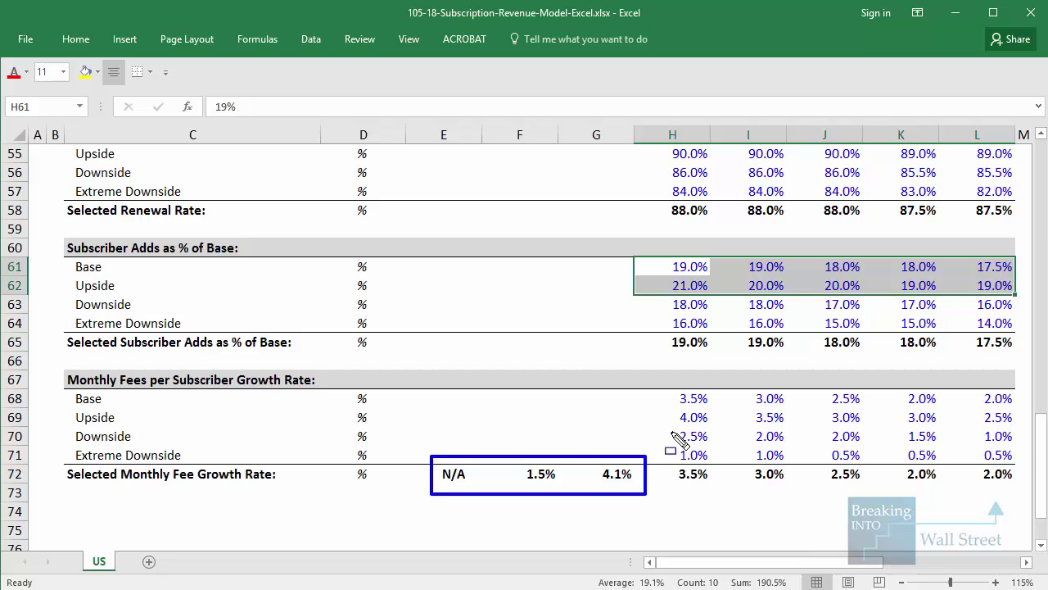
{"action": "mouse_move", "coordinate": [657, 400]}
{"action": "left_mouse_down"}
{"action": "mouse_move", "coordinate": [1003, 415]}
{"action": "mouse_move", "coordinate": [1027, 441]}
{"action": "mouse_move", "coordinate": [1030, 433]}
{"action": "left_mouse_up"}
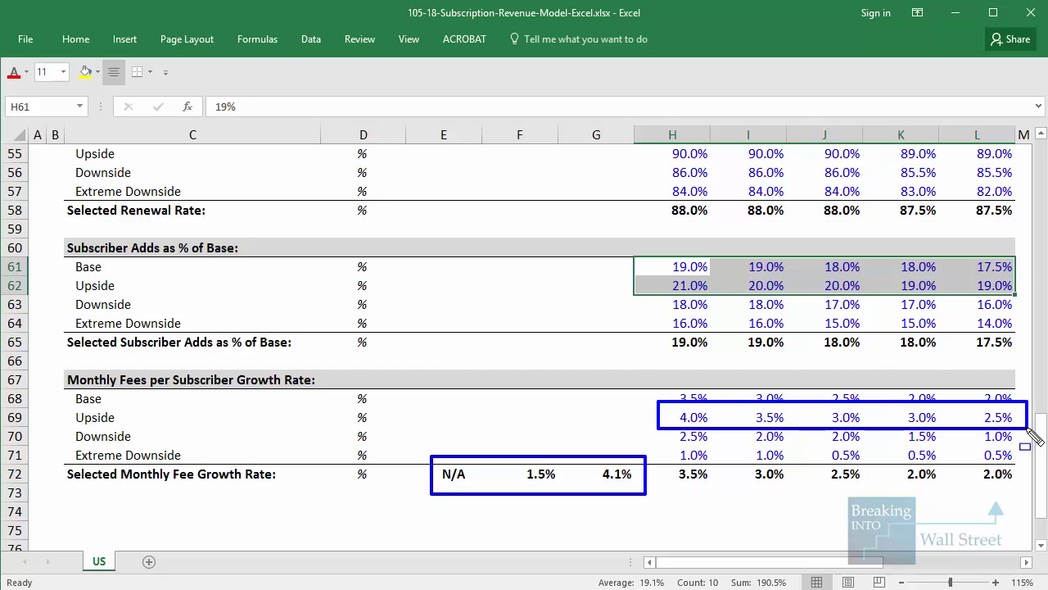
{"action": "mouse_move", "coordinate": [654, 443]}
{"action": "left_mouse_down"}
{"action": "mouse_move", "coordinate": [920, 452]}
{"action": "mouse_move", "coordinate": [1026, 470]}
{"action": "left_mouse_up"}
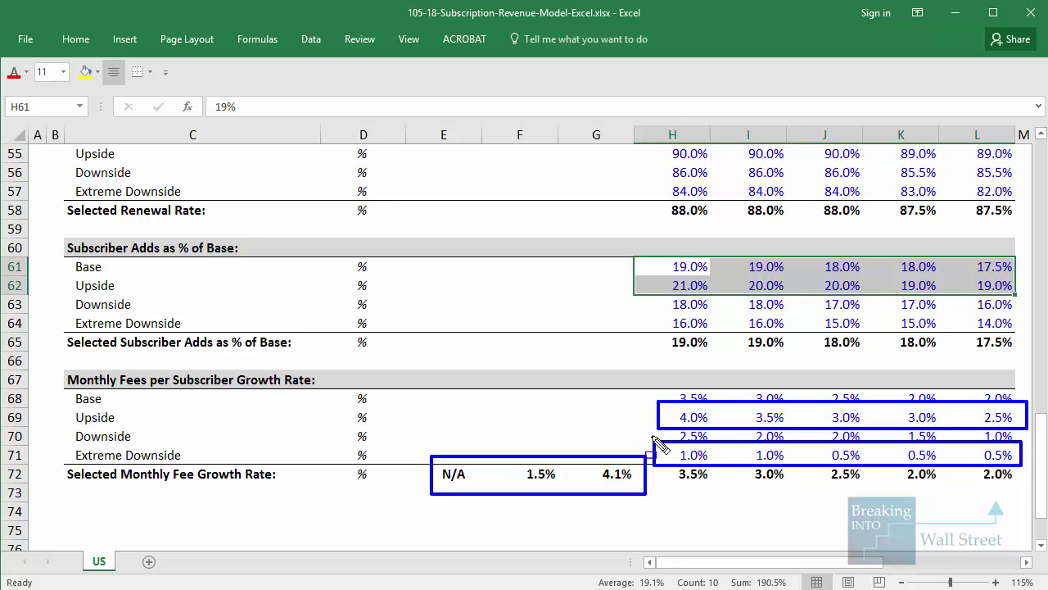
{"action": "key", "text": "Escape"}
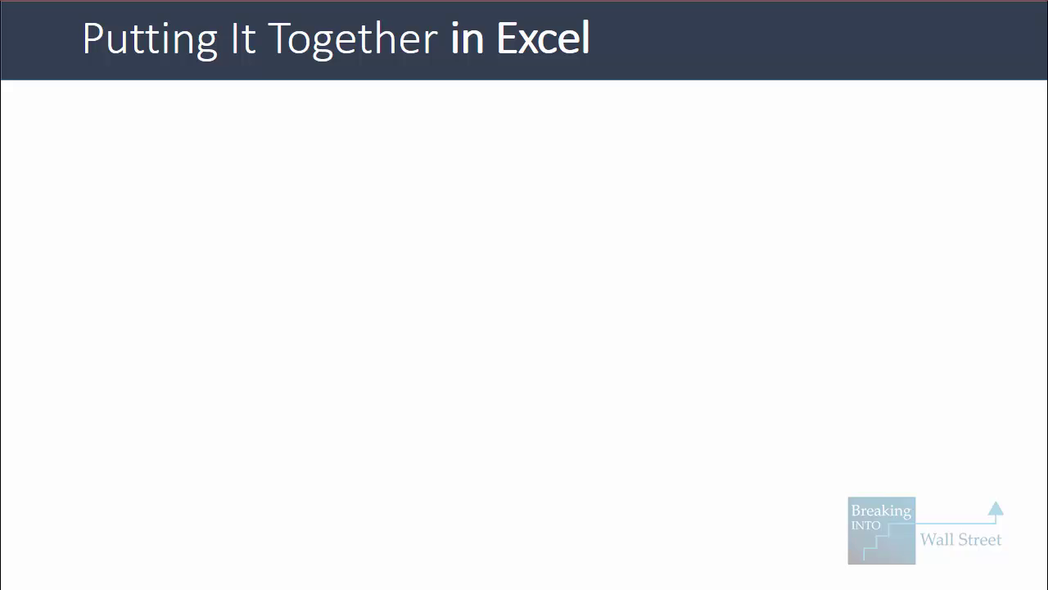
Step: Show Step 1 on the slide, switch to the Excel workbook and link the 2014 renewal rate in H38 to H51
{"action": "key", "text": "Right"}
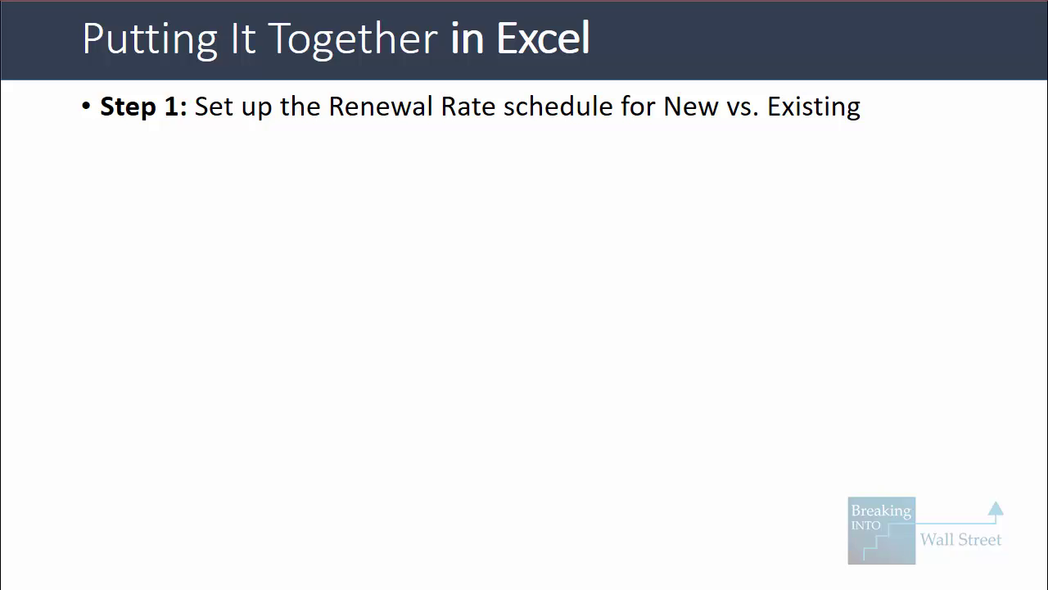
{"action": "key", "text": "alt+Tab"}
{"action": "scroll", "coordinate": [744, 348], "scroll_direction": "up", "scroll_amount": 8}
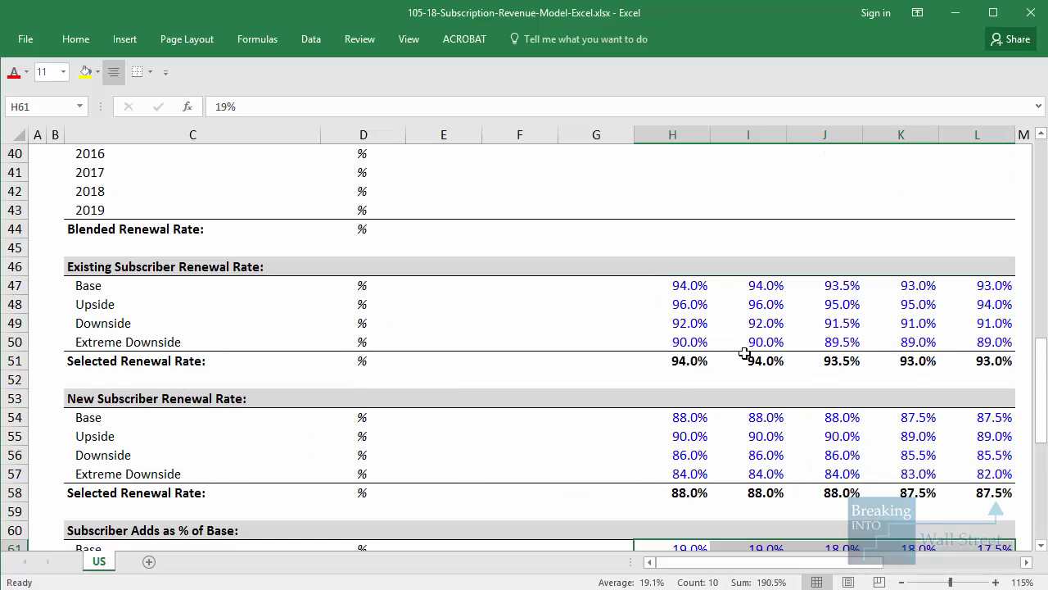
{"action": "left_click", "coordinate": [683, 261]}
{"action": "scroll", "coordinate": [686, 281], "scroll_direction": "up", "scroll_amount": 1}
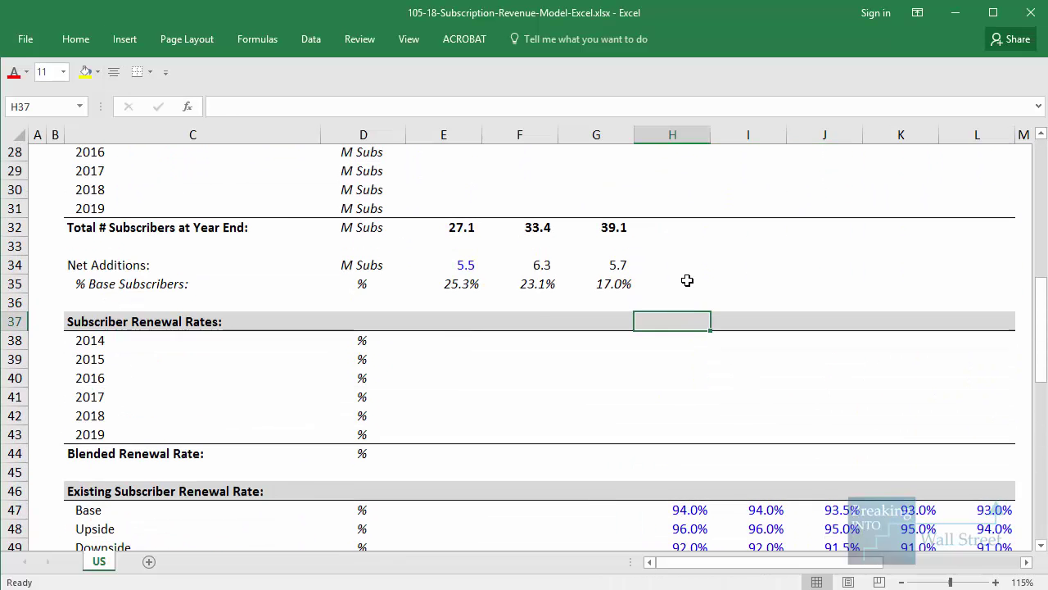
{"action": "left_click", "coordinate": [673, 341]}
{"action": "scroll", "coordinate": [679, 336], "scroll_direction": "down", "scroll_amount": 2}
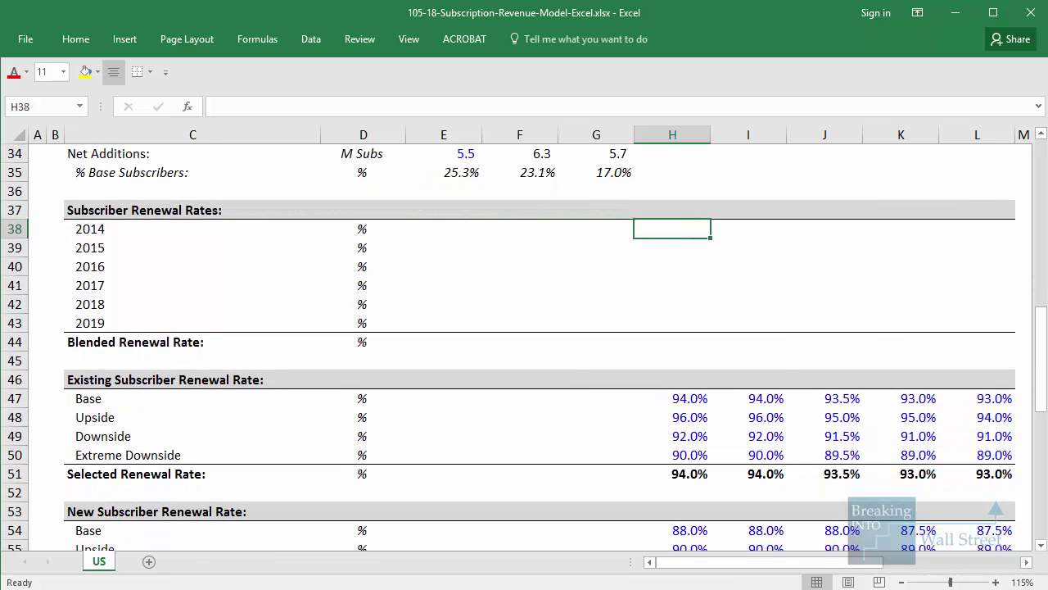
{"action": "type", "text": "=+"}
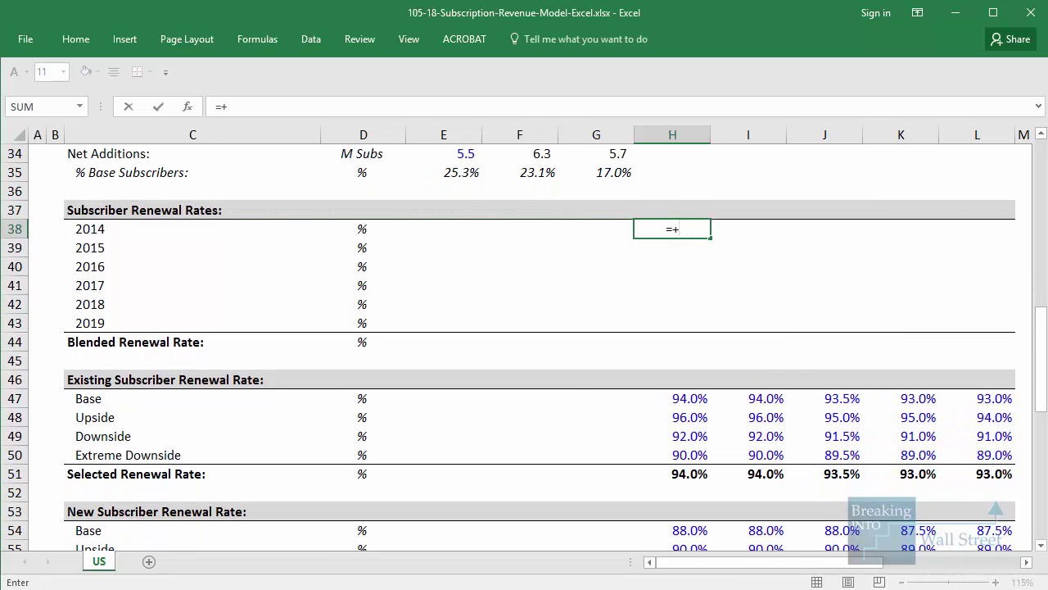
{"action": "scroll", "coordinate": [434, 278], "scroll_direction": "up", "scroll_amount": 5}
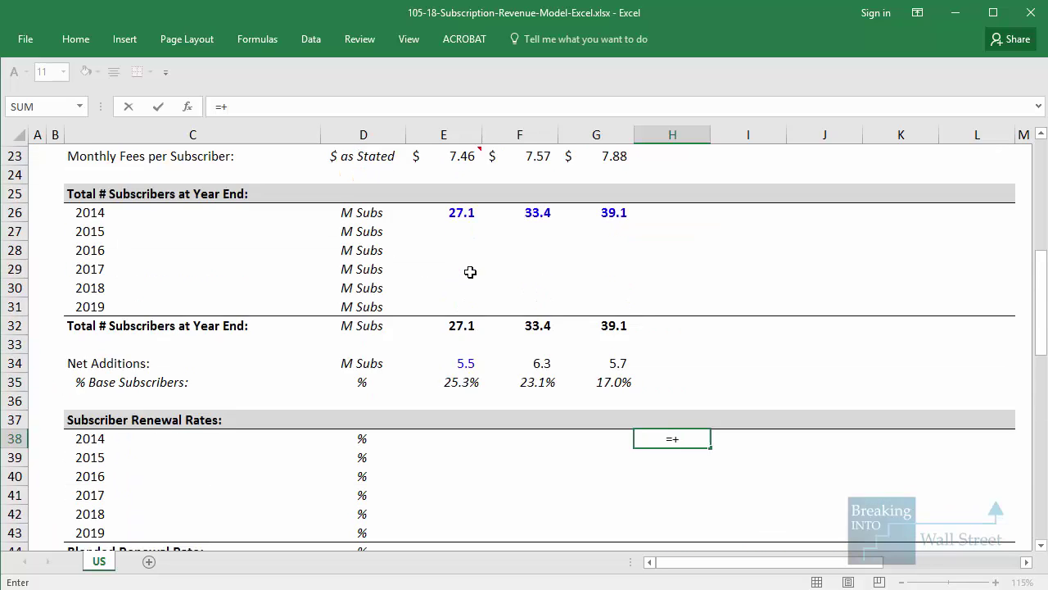
{"action": "scroll", "coordinate": [597, 307], "scroll_direction": "down", "scroll_amount": 5}
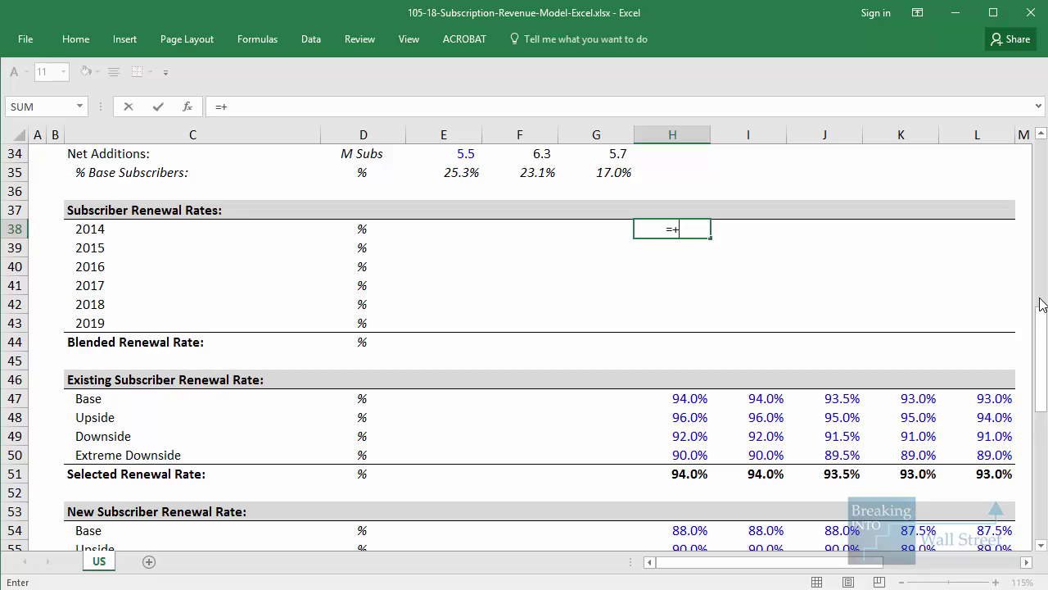
{"action": "scroll", "coordinate": [994, 347], "scroll_direction": "down", "scroll_amount": 1}
{"action": "key", "text": "ctrl+Down"}
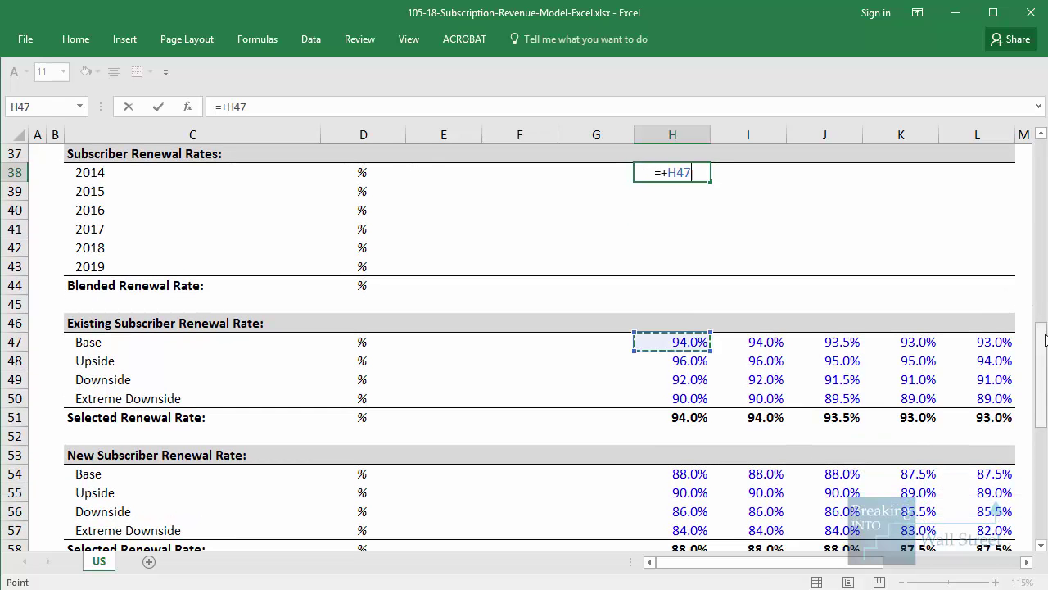
{"action": "key", "text": "ctrl+Down"}
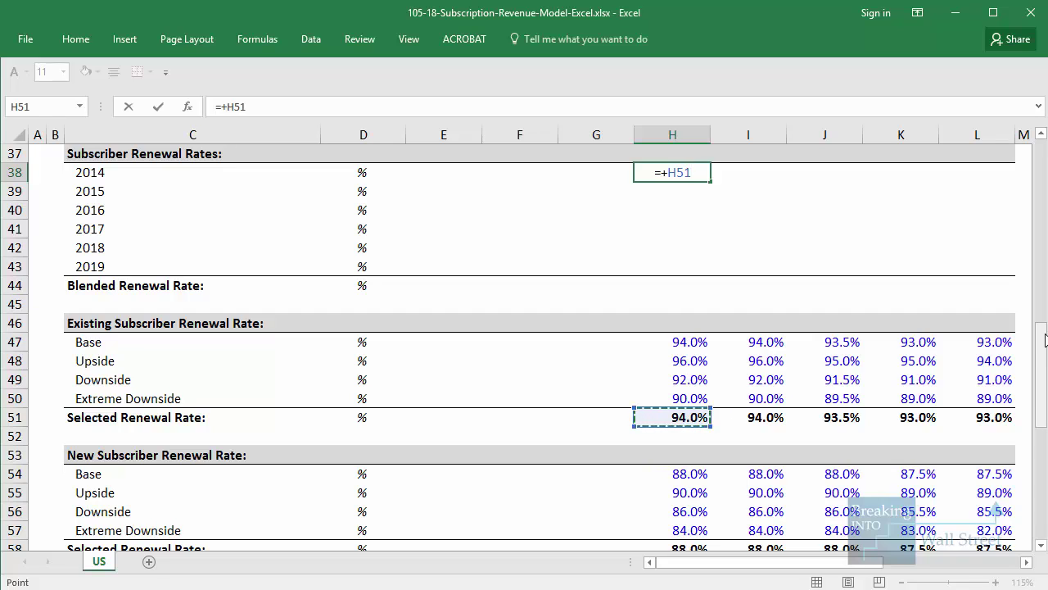
{"action": "key", "text": "ctrl+Return"}
Step: Copy the 2014 renewal rate formula from H38 across to L38, pasting formulas only
{"action": "key", "text": "ctrl+c"}
{"action": "key", "text": "shift+Right"}
{"action": "key", "text": "shift+Right"}
{"action": "key", "text": "shift+Right"}
{"action": "key", "text": "shift+Right"}
{"action": "key", "text": "ctrl+v"}
{"action": "key", "text": "alt+e"}
{"action": "key", "text": "s"}
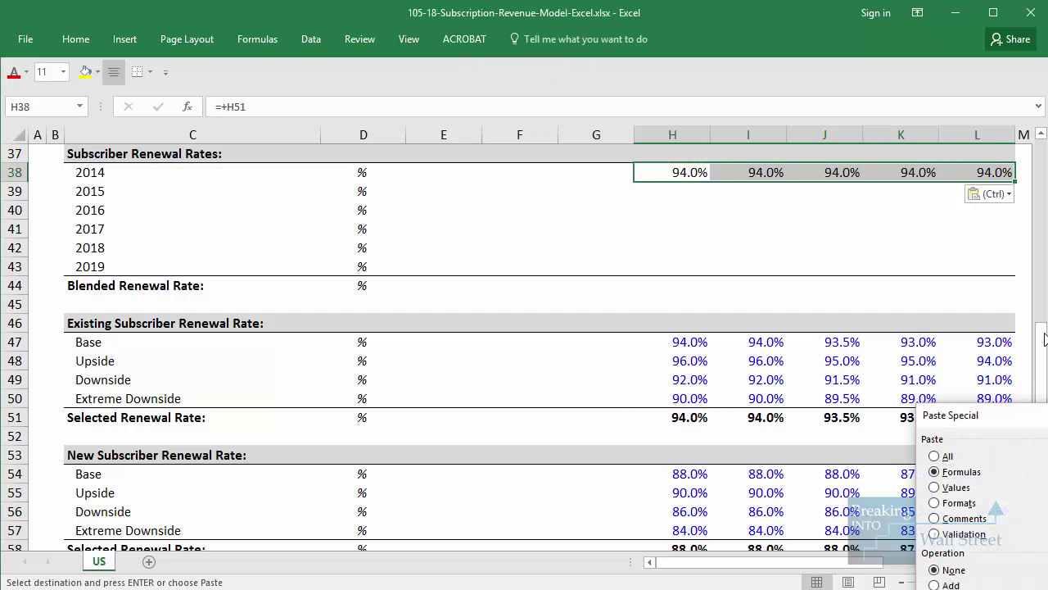
{"action": "key", "text": "Return"}
Step: Link the first 2015 renewal rate in I39 to the Selected New Subscriber Renewal Rate in I58
{"action": "key", "text": "Down"}
{"action": "key", "text": "Right"}
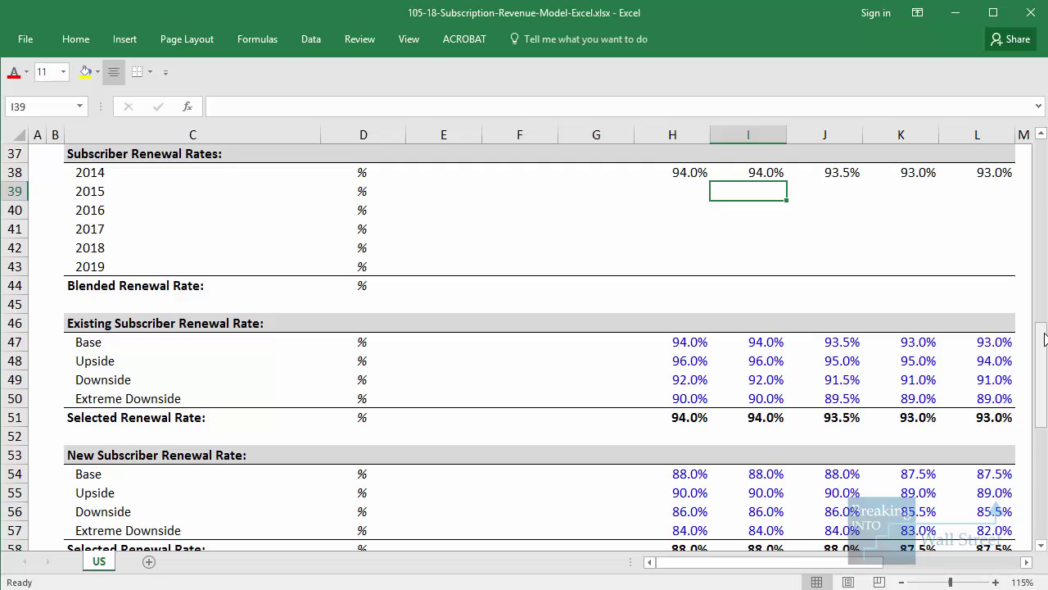
{"action": "type", "text": "=+"}
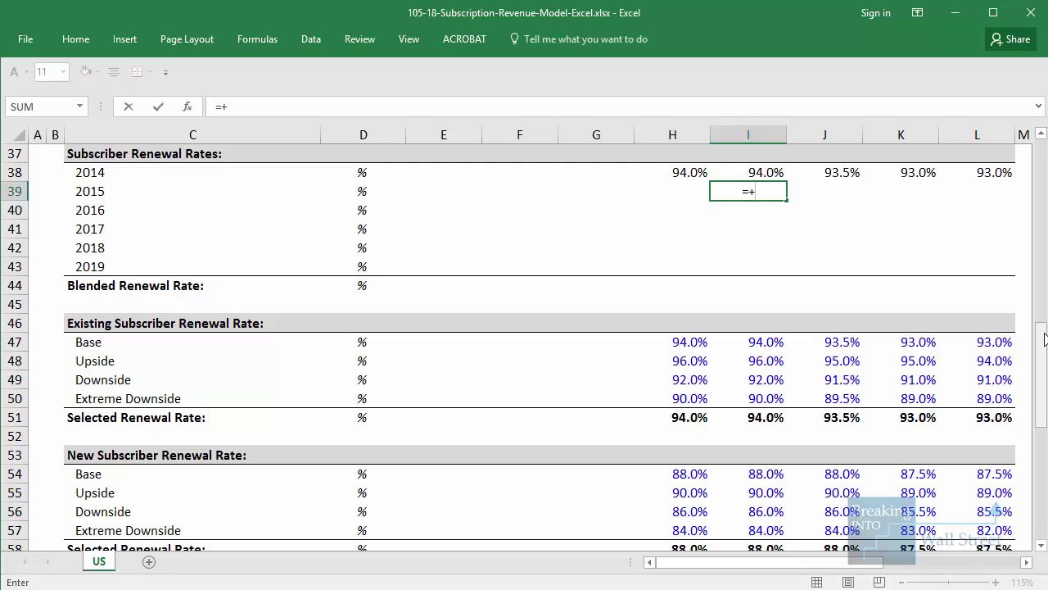
{"action": "key", "text": "Down"}
{"action": "key", "text": "Down"}
{"action": "key", "text": "Down"}
{"action": "key", "text": "Down"}
{"action": "key", "text": "Down"}
{"action": "key", "text": "Down"}
{"action": "key", "text": "Down"}
{"action": "key", "text": "Down"}
{"action": "key", "text": "Down"}
{"action": "key", "text": "Down"}
{"action": "key", "text": "Down"}
{"action": "key", "text": "Down"}
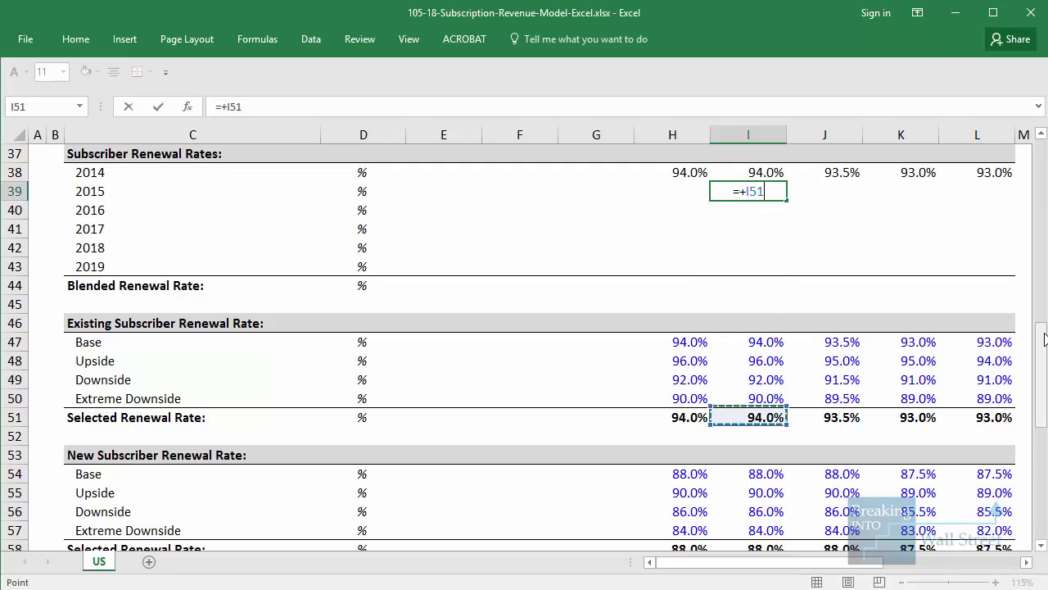
{"action": "key", "text": "Down"}
{"action": "key", "text": "Down"}
{"action": "key", "text": "Down"}
{"action": "key", "text": "Down"}
{"action": "key", "text": "Down"}
{"action": "key", "text": "Down"}
{"action": "key", "text": "Down"}
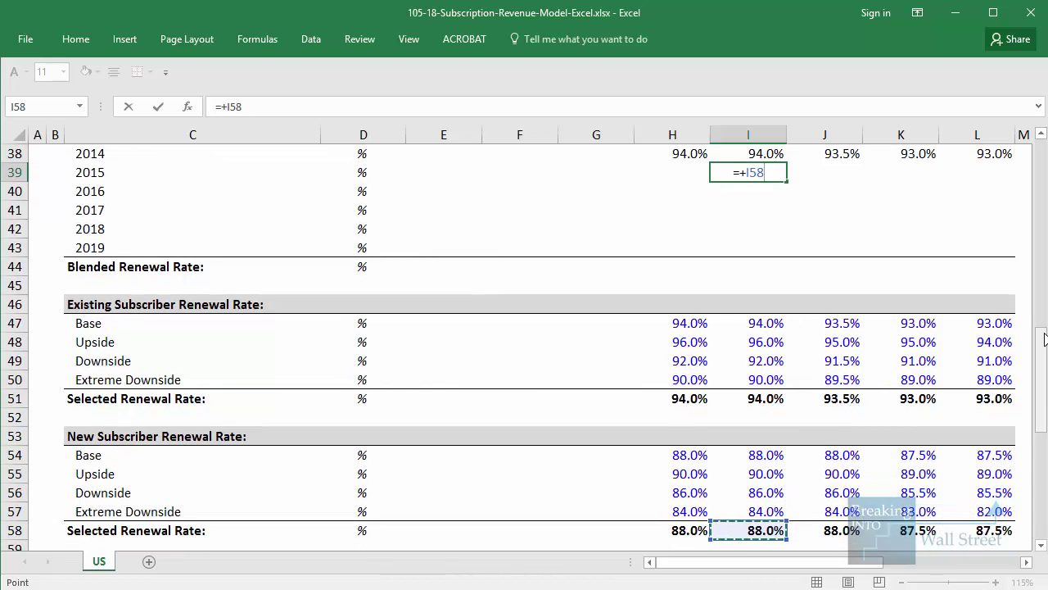
{"action": "key", "text": "ctrl+Return"}
Step: Link J39 to the Selected Existing Subscriber Renewal Rate in J51 and copy the formula across to L39
{"action": "key", "text": "Right"}
{"action": "type", "text": "=+"}
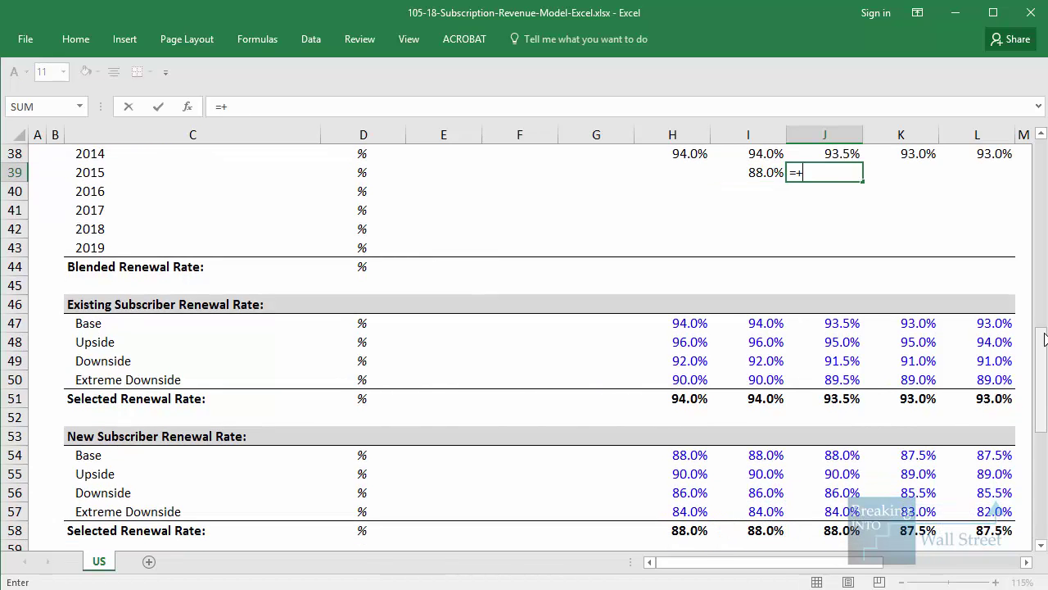
{"action": "key", "text": "Down"}
{"action": "key", "text": "Down"}
{"action": "key", "text": "Down"}
{"action": "key", "text": "Down"}
{"action": "key", "text": "Down"}
{"action": "key", "text": "Down"}
{"action": "key", "text": "Down"}
{"action": "key", "text": "Down"}
{"action": "key", "text": "Down"}
{"action": "key", "text": "Down"}
{"action": "key", "text": "Down"}
{"action": "key", "text": "Down"}
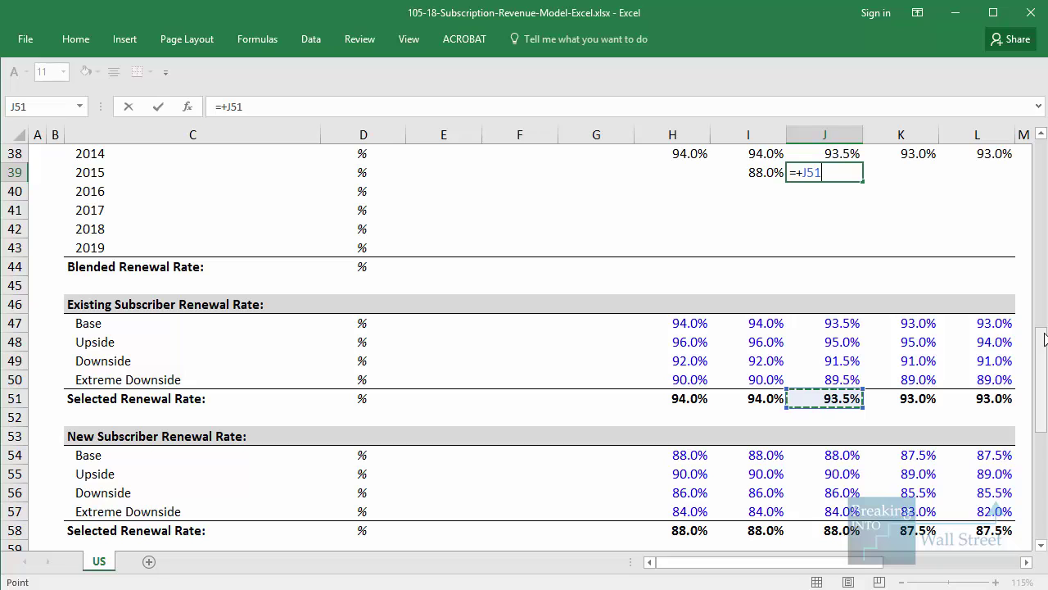
{"action": "key", "text": "ctrl+Return"}
{"action": "key", "text": "ctrl+c"}
{"action": "key", "text": "shift+Right"}
{"action": "key", "text": "shift+Right"}
{"action": "key", "text": "shift+F10"}
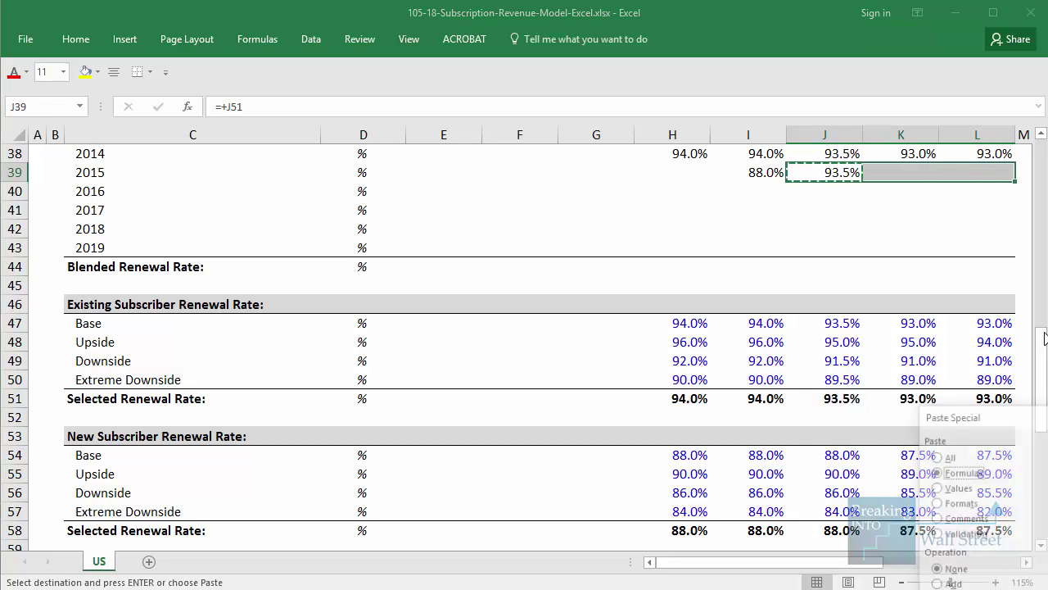
{"action": "key", "text": "Return"}
Step: Link the first 2016 renewal rate in J40 to the Selected New Subscriber Renewal Rate in J58
{"action": "key", "text": "Down"}
{"action": "type", "text": "=+"}
{"action": "key", "text": "Down"}
{"action": "key", "text": "Down"}
{"action": "key", "text": "Down"}
{"action": "key", "text": "Down"}
{"action": "key", "text": "Down"}
{"action": "key", "text": "Down"}
{"action": "key", "text": "Down"}
{"action": "key", "text": "Down"}
{"action": "key", "text": "Down"}
{"action": "key", "text": "Down"}
{"action": "key", "text": "Down"}
{"action": "key", "text": "Down"}
{"action": "key", "text": "Down"}
{"action": "key", "text": "Down"}
{"action": "key", "text": "Down"}
{"action": "key", "text": "Down"}
{"action": "key", "text": "Down"}
{"action": "key", "text": "Down"}
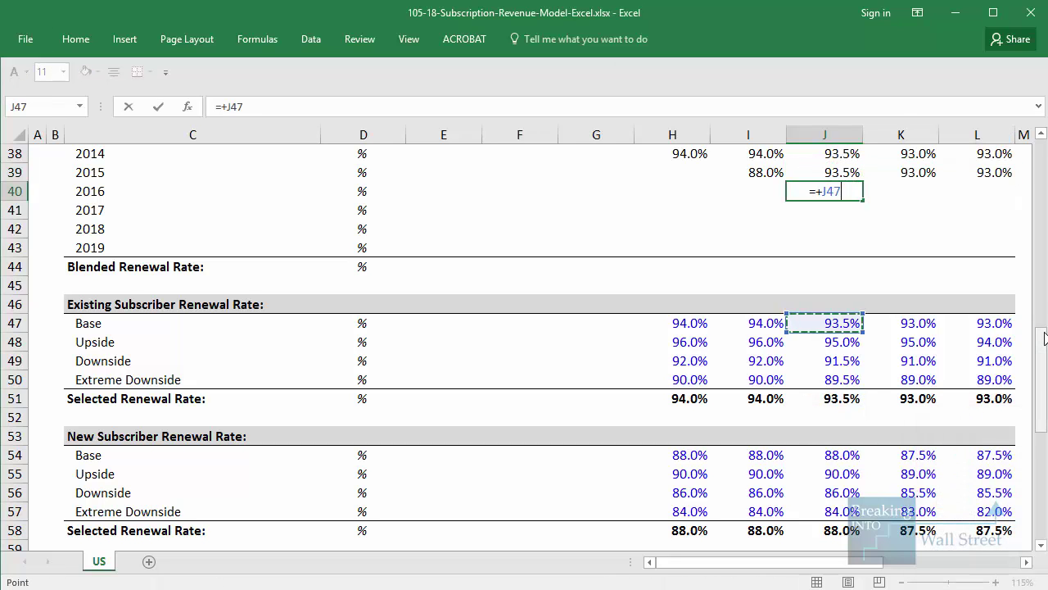
{"action": "key", "text": "ctrl+Return"}
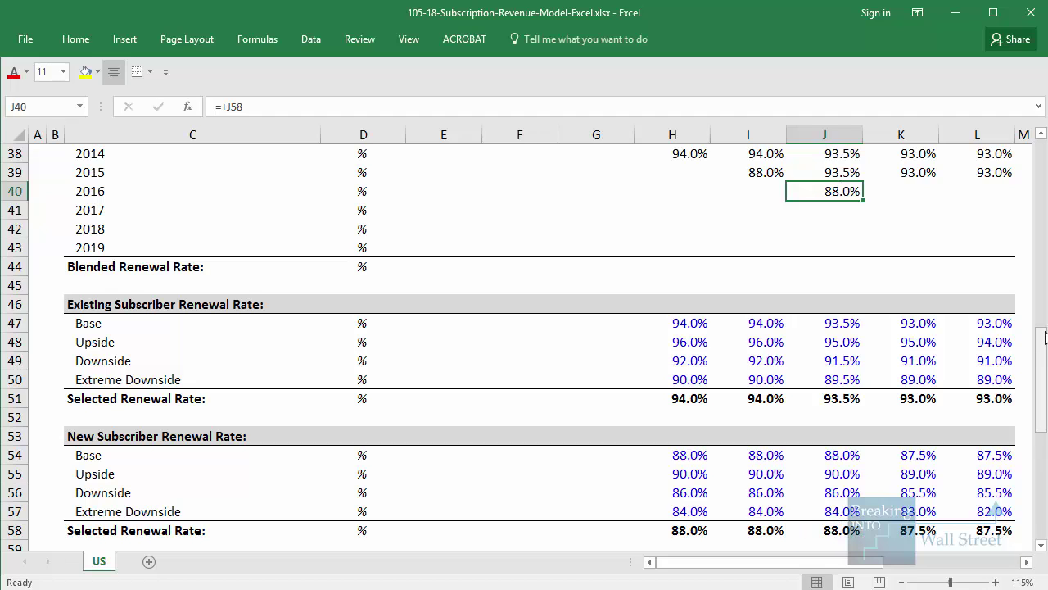
Step: Link K40 to the Selected Existing Subscriber Renewal Rate in K51 and copy only the formula to L40
{"action": "key", "text": "Right"}
{"action": "type", "text": "=+"}
{"action": "key", "text": "Down"}
{"action": "key", "text": "Down"}
{"action": "key", "text": "Down"}
{"action": "key", "text": "Down"}
{"action": "key", "text": "Down"}
{"action": "key", "text": "Down"}
{"action": "key", "text": "Down"}
{"action": "key", "text": "Down"}
{"action": "key", "text": "Down"}
{"action": "key", "text": "Down"}
{"action": "key", "text": "Down"}
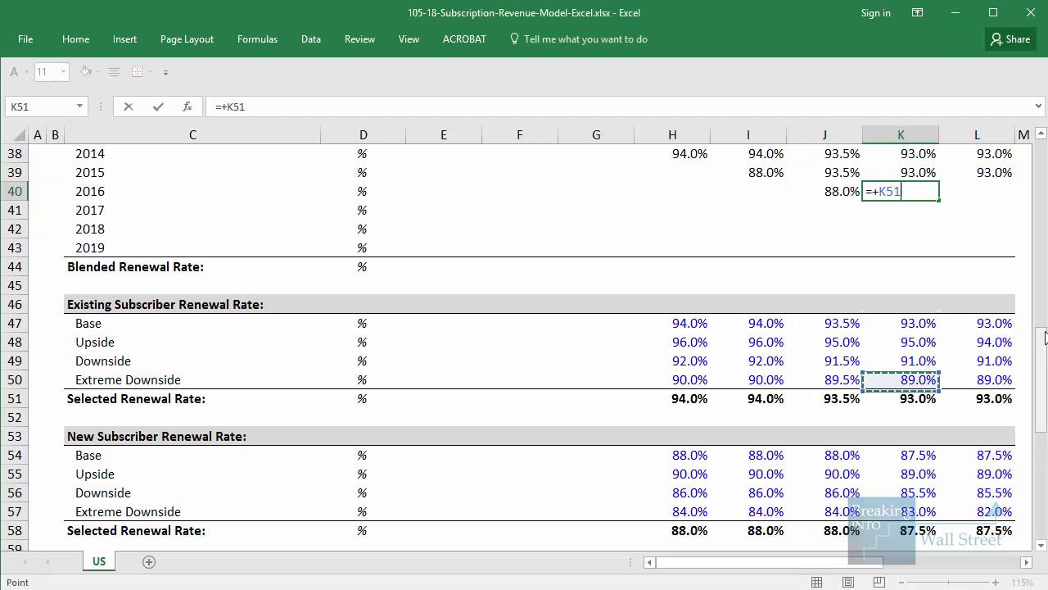
{"action": "key", "text": "ctrl+Return"}
{"action": "key", "text": "ctrl+c"}
{"action": "key", "text": "shift+Right"}
{"action": "key", "text": "ctrl+alt+v"}
{"action": "key", "text": "f"}
{"action": "key", "text": "Return"}
Step: Link the first 2017 renewal rate in K41 to the Selected New Subscriber Renewal Rate in K58
{"action": "key", "text": "Down"}
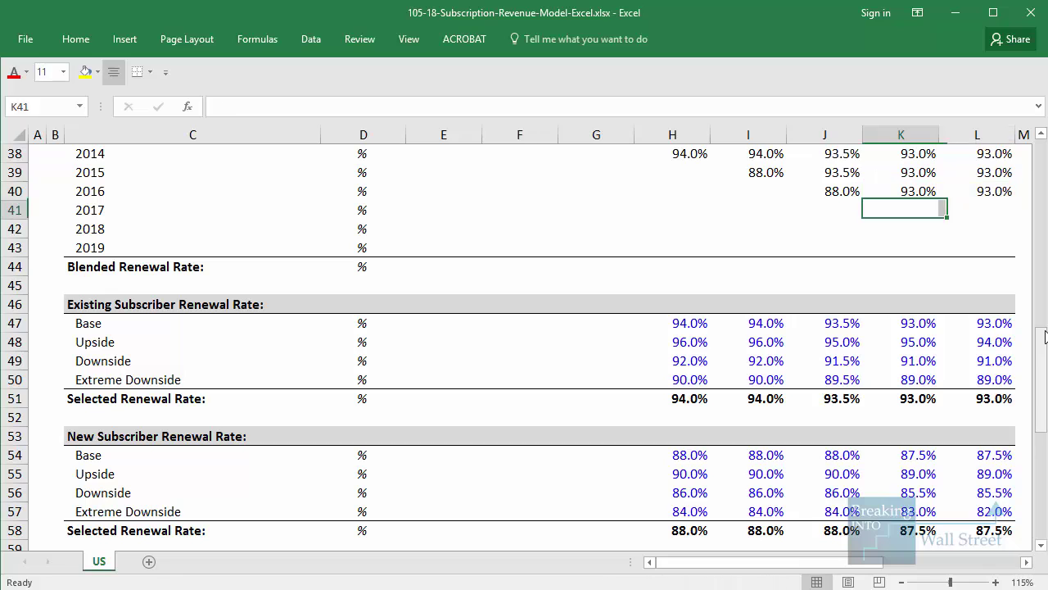
{"action": "type", "text": "=+"}
{"action": "key", "text": "Down"}
{"action": "key", "text": "Down"}
{"action": "key", "text": "Down"}
{"action": "key", "text": "Down"}
{"action": "key", "text": "Down"}
{"action": "key", "text": "Down"}
{"action": "key", "text": "Down"}
{"action": "key", "text": "Down"}
{"action": "key", "text": "Down"}
{"action": "key", "text": "Down"}
{"action": "key", "text": "Down"}
{"action": "key", "text": "Down"}
{"action": "key", "text": "Down"}
{"action": "key", "text": "Down"}
{"action": "key", "text": "Down"}
{"action": "key", "text": "Down"}
{"action": "key", "text": "Down"}
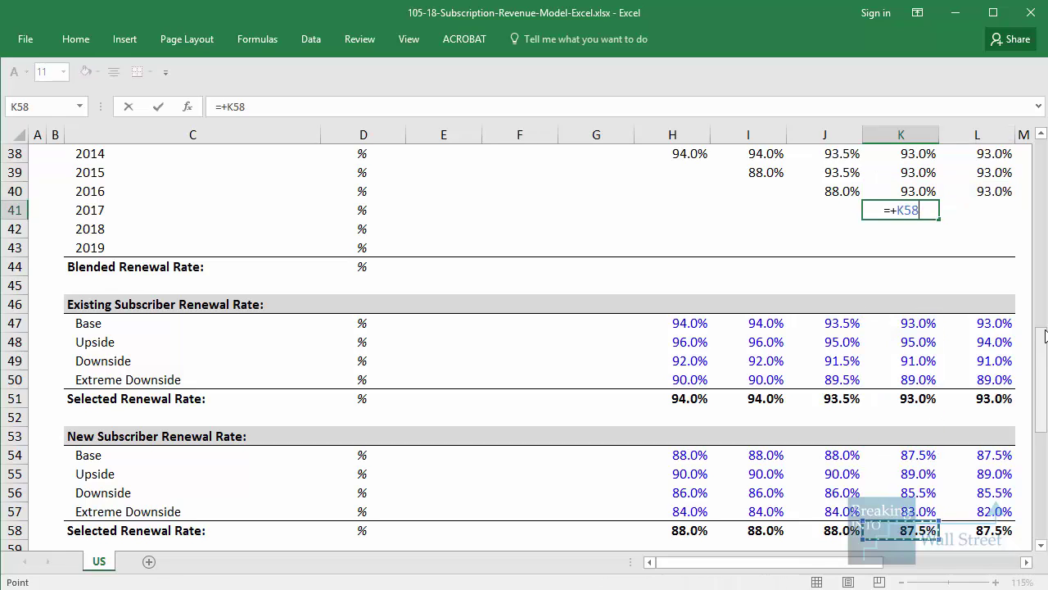
{"action": "key", "text": "ctrl+Return"}
Step: Link the following year's 2017 renewal rate in L41 to the Selected Existing Subscriber Renewal Rate in L51
{"action": "key", "text": "Right"}
{"action": "type", "text": "=+"}
{"action": "key", "text": "Down"}
{"action": "key", "text": "Down"}
{"action": "key", "text": "Down"}
{"action": "key", "text": "Down"}
{"action": "key", "text": "Down"}
{"action": "key", "text": "Down"}
{"action": "key", "text": "Down"}
{"action": "key", "text": "Down"}
{"action": "key", "text": "Down"}
{"action": "key", "text": "Down"}
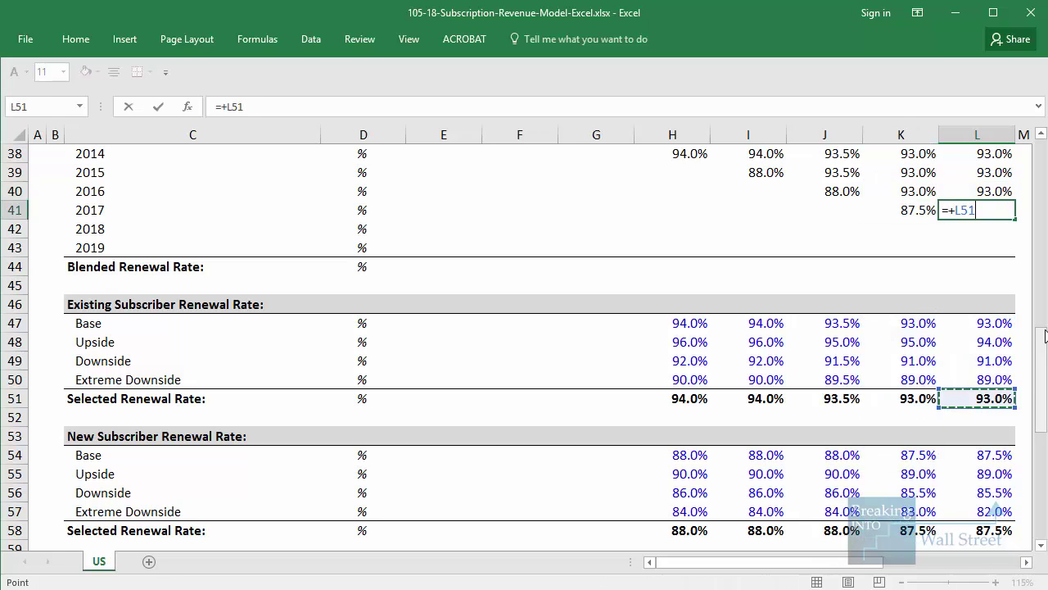
{"action": "key", "text": "ctrl+Return"}
Step: Link the first 2018 renewal rate in L42 to the Selected New Subscriber Renewal Rate in L58
{"action": "key", "text": "Down"}
{"action": "type", "text": "=+"}
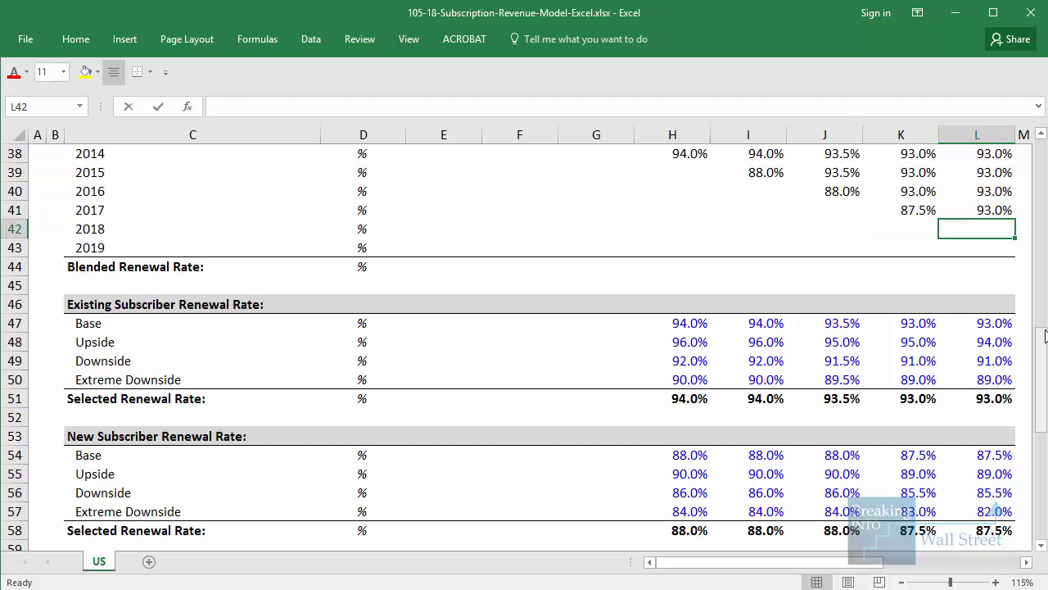
{"action": "key", "text": "Down"}
{"action": "key", "text": "Down"}
{"action": "key", "text": "Down"}
{"action": "key", "text": "Down"}
{"action": "key", "text": "Down"}
{"action": "key", "text": "Down"}
{"action": "key", "text": "Down"}
{"action": "key", "text": "Down"}
{"action": "key", "text": "Down"}
{"action": "key", "text": "Down"}
{"action": "key", "text": "Down"}
{"action": "key", "text": "Down"}
{"action": "key", "text": "Down"}
{"action": "key", "text": "Down"}
{"action": "key", "text": "Down"}
{"action": "key", "text": "Down"}
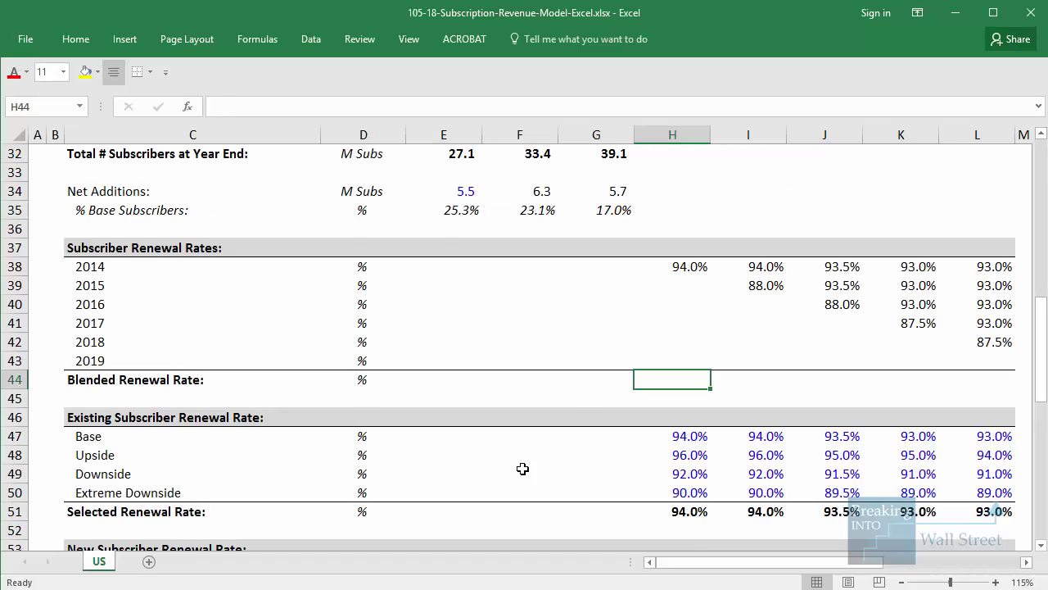
Step: Calculate the FY15 subscribers remaining from 2014 in H26 as G26 multiplied by the renewal rate in H38
{"action": "scroll", "coordinate": [650, 327], "scroll_direction": "up", "scroll_amount": 3}
{"action": "left_click", "coordinate": [676, 215]}
{"action": "scroll", "coordinate": [684, 223], "scroll_direction": "up", "scroll_amount": 2}
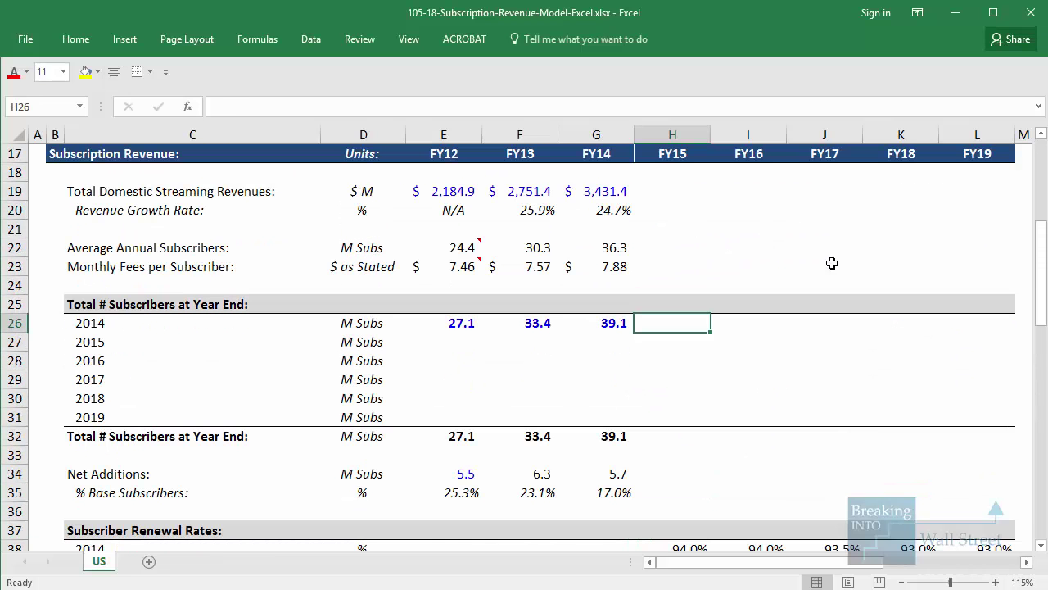
{"action": "type", "text": "=+"}
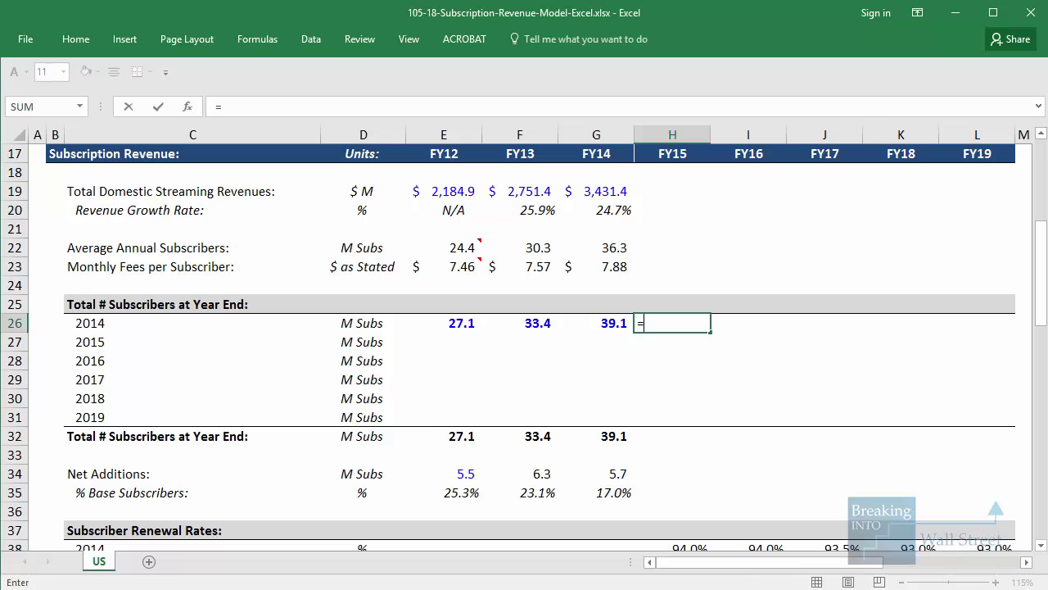
{"action": "key", "text": "Left"}
{"action": "type", "text": "*"}
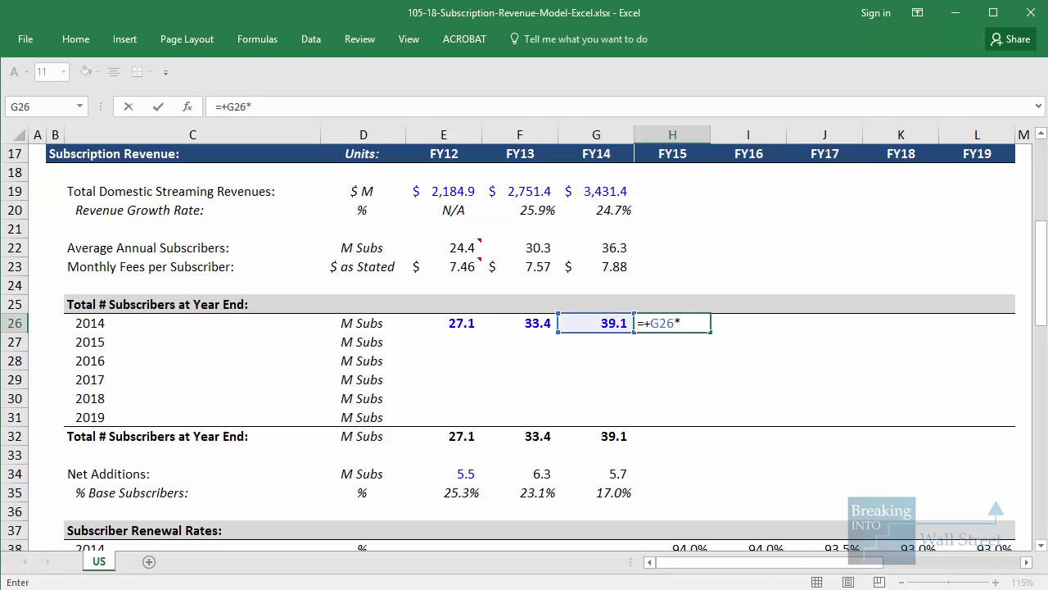
{"action": "scroll", "coordinate": [927, 469], "scroll_direction": "down", "scroll_amount": 1}
{"action": "left_click", "coordinate": [679, 492]}
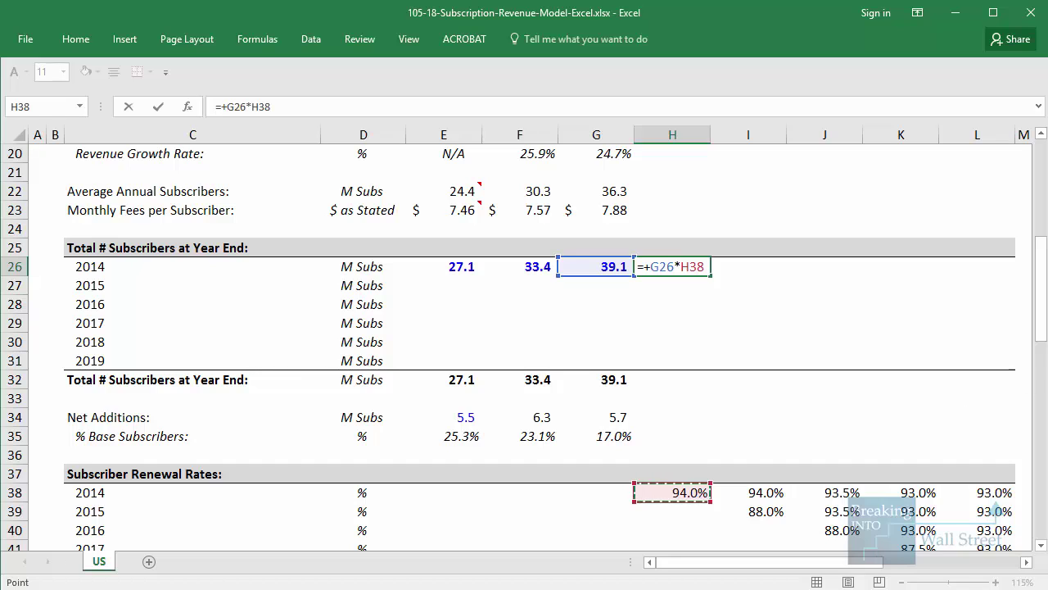
{"action": "key", "text": "ctrl+Return"}
Step: Copy only the formula from H26 across I26:L26 for the 2014 subscribers
{"action": "key", "text": "ctrl+c"}
{"action": "key", "text": "shift+Right"}
{"action": "key", "text": "shift+Right"}
{"action": "key", "text": "shift+Right"}
{"action": "key", "text": "shift+Right"}
{"action": "key", "text": "ctrl+alt+v"}
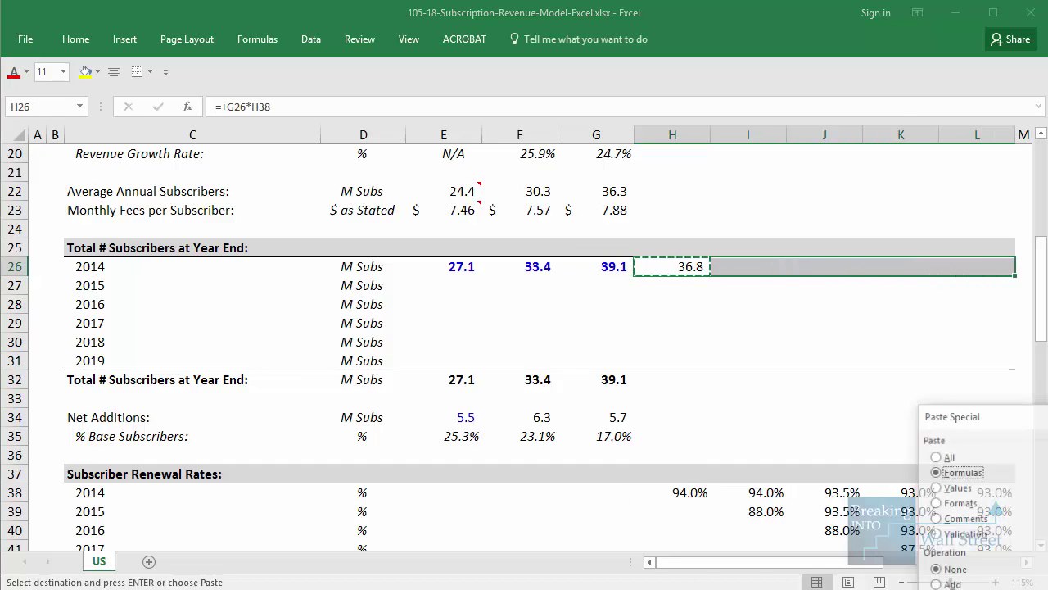
{"action": "key", "text": "Return"}
Step: Switch to the PowerPoint slide show and advance it to the next modeling instruction
{"action": "key", "text": "Down"}
{"action": "key", "text": "Right"}
{"action": "key", "text": "alt+Tab"}
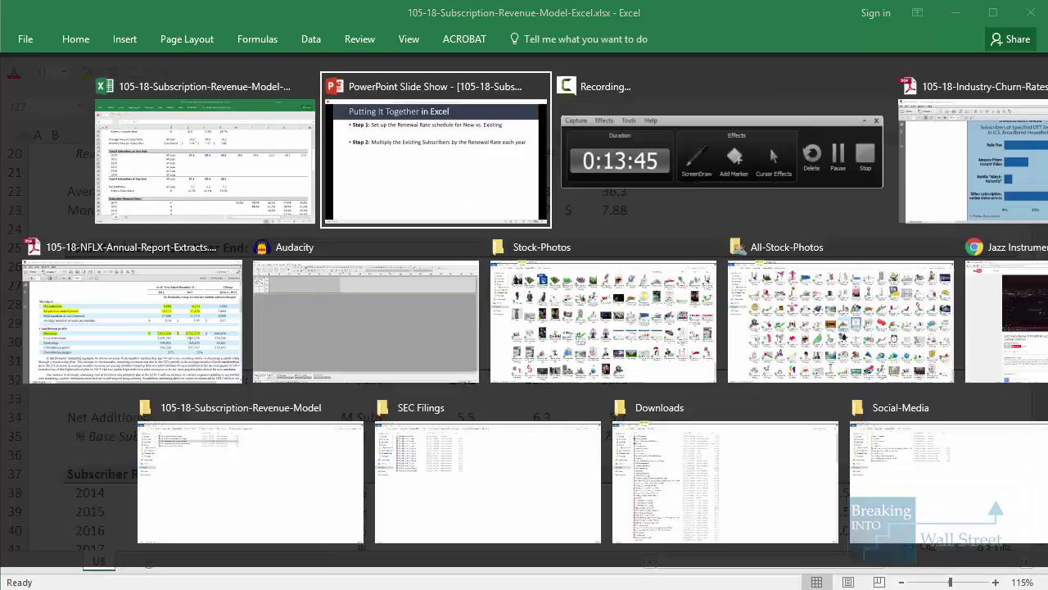
{"action": "key", "text": "Right"}
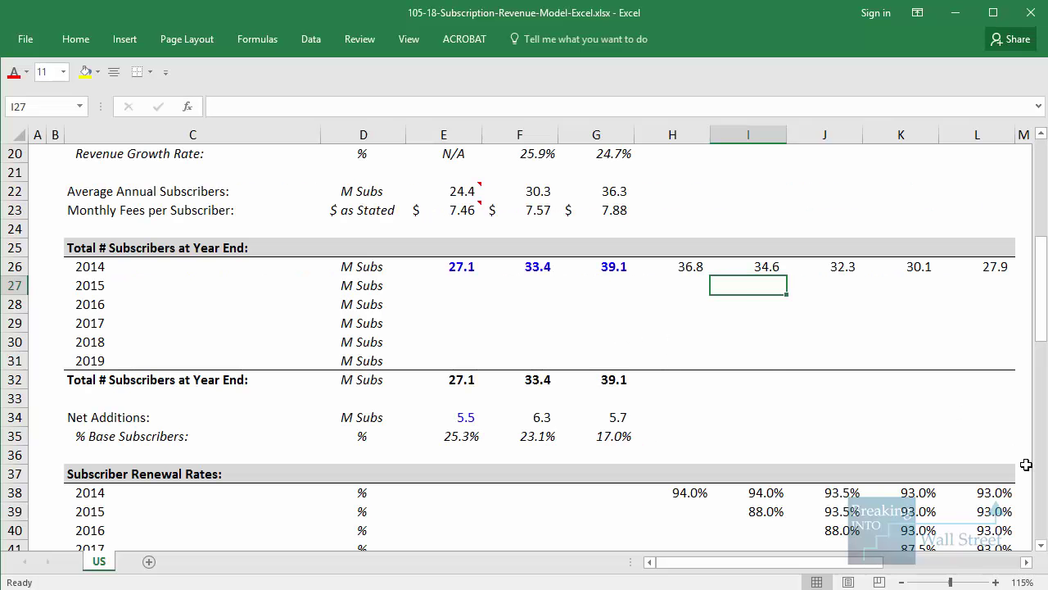
Step: Calculate the new 2015 subscribers in H27 as total subscribers in G32 times the Selected Subscriber Adds % in H65
{"action": "key", "text": "shift+space"}
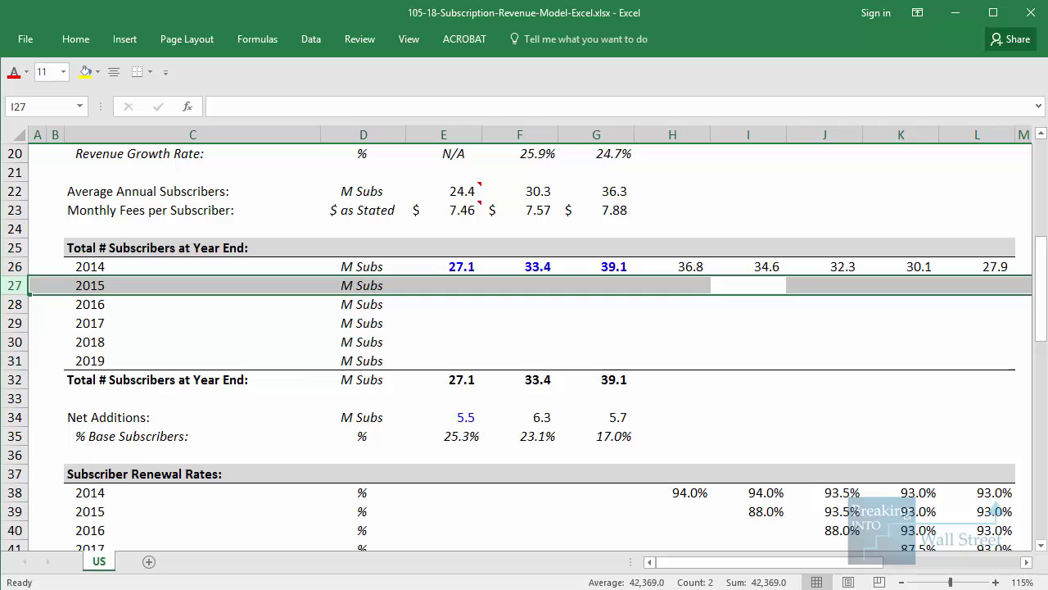
{"action": "key", "text": "Left"}
{"action": "type", "text": "="}
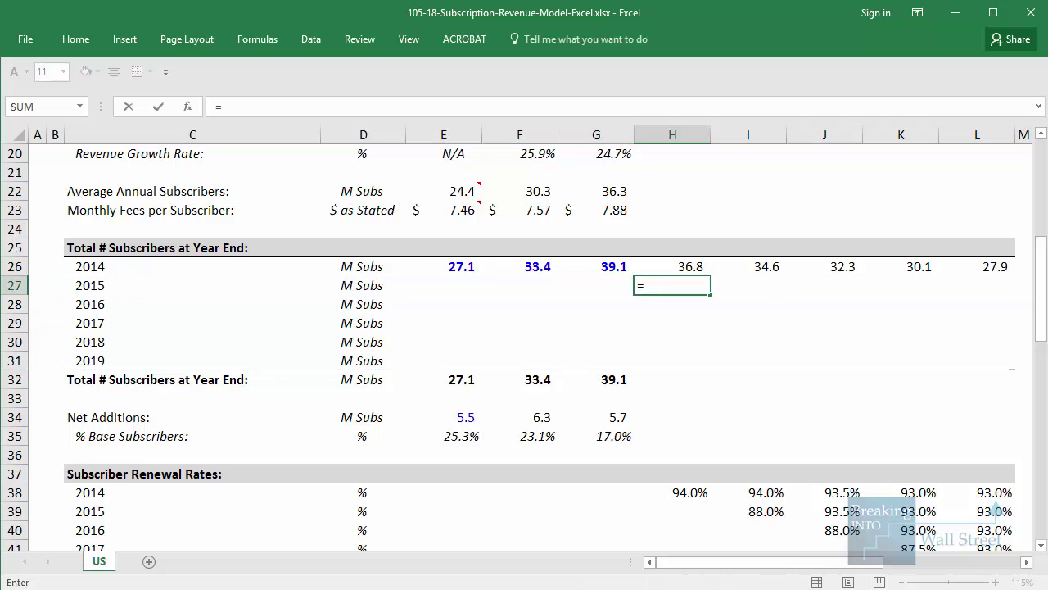
{"action": "type", "text": "+"}
{"action": "key", "text": "Left"}
{"action": "key", "text": "Down"}
{"action": "key", "text": "Down"}
{"action": "key", "text": "Down"}
{"action": "key", "text": "Down"}
{"action": "key", "text": "Down"}
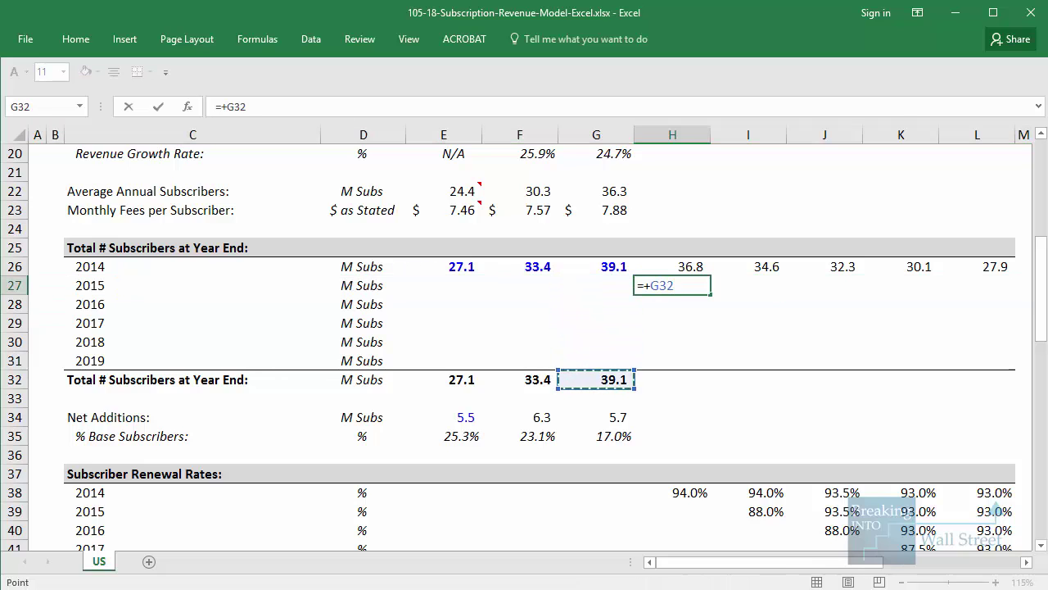
{"action": "type", "text": "*"}
{"action": "scroll", "coordinate": [700, 427], "scroll_direction": "down", "scroll_amount": 6}
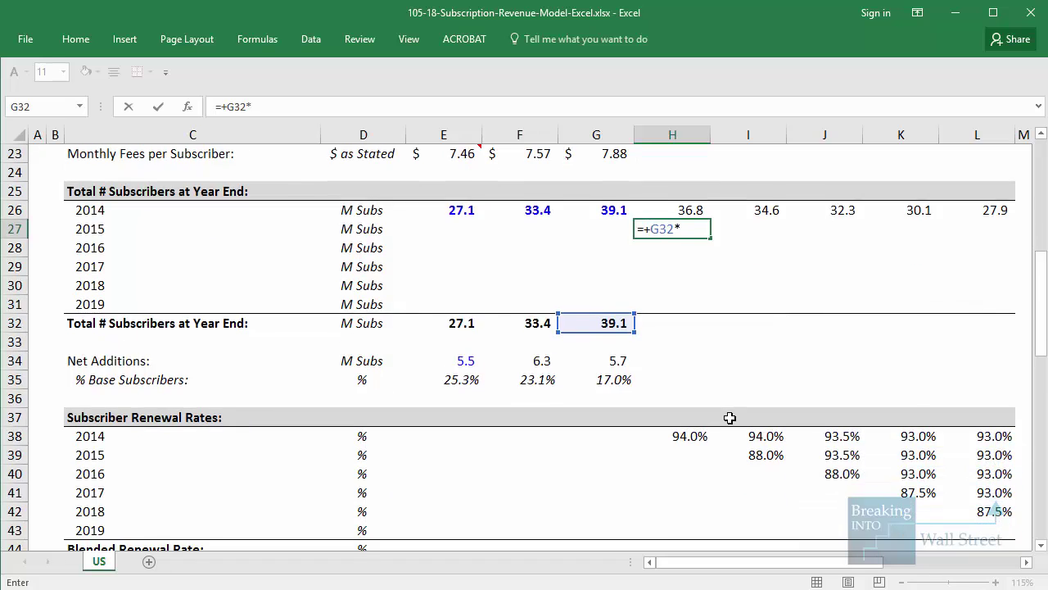
{"action": "scroll", "coordinate": [699, 427], "scroll_direction": "down", "scroll_amount": 3}
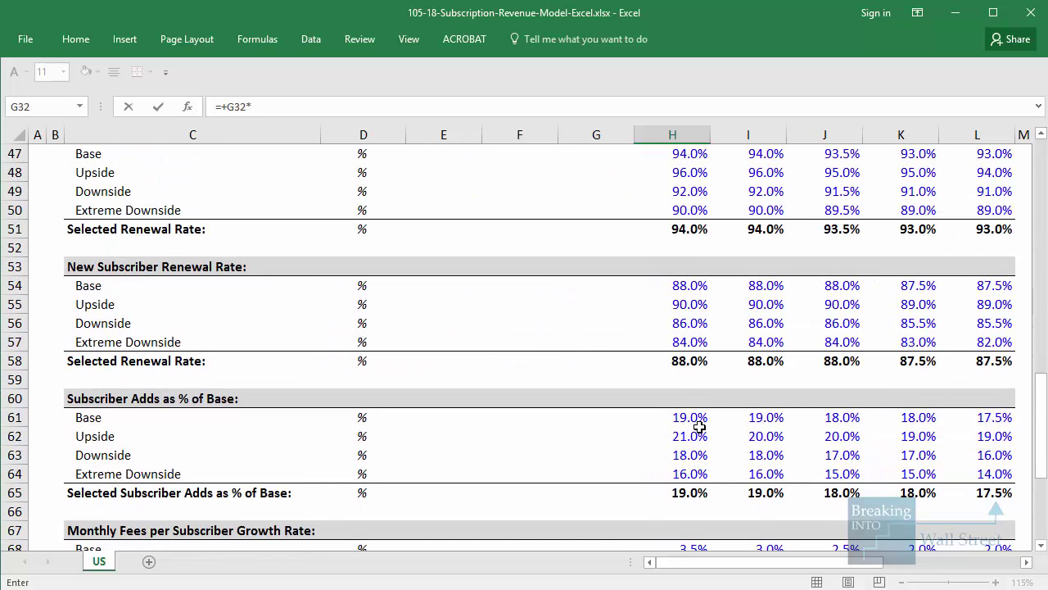
{"action": "scroll", "coordinate": [697, 426], "scroll_direction": "down", "scroll_amount": 2}
{"action": "left_click", "coordinate": [692, 381]}
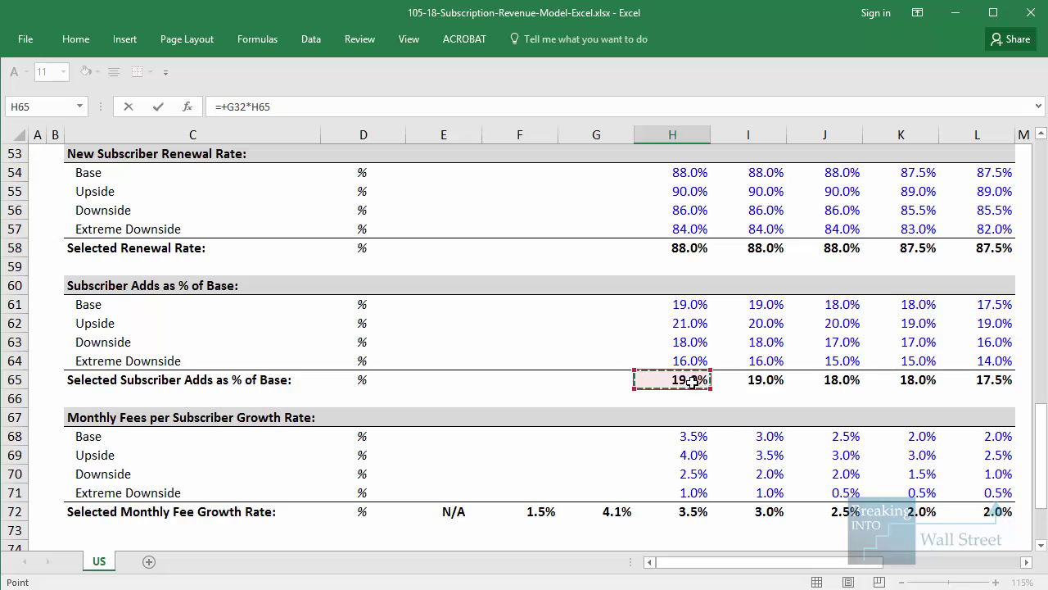
{"action": "key", "text": "ctrl+Return"}
Step: Fill the Total # Subscribers at Year End sum formula from G32 across H32:L32
{"action": "scroll", "coordinate": [693, 380], "scroll_direction": "up", "scroll_amount": 12}
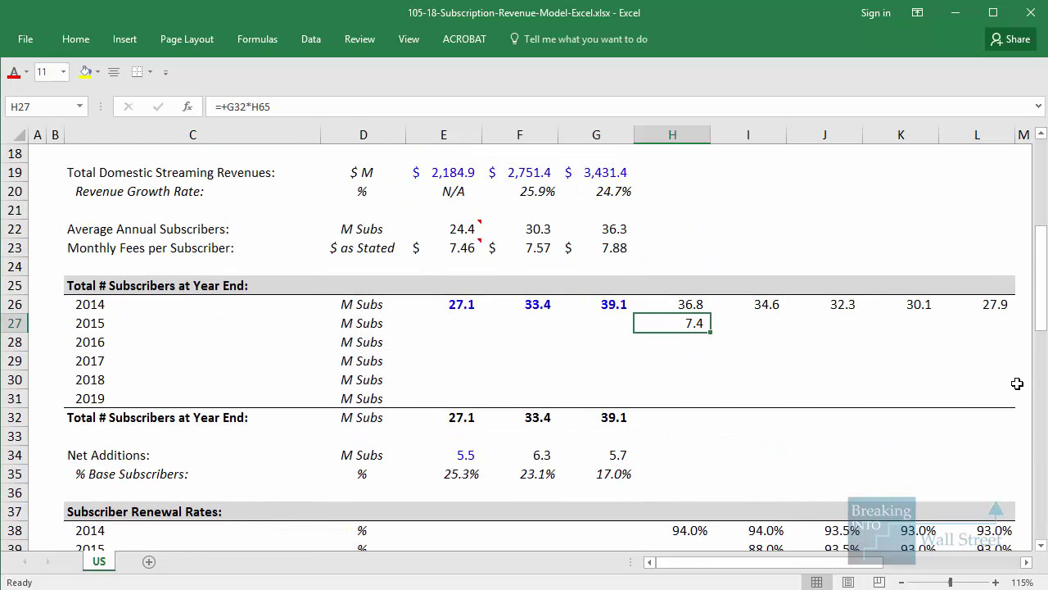
{"action": "scroll", "coordinate": [1013, 313], "scroll_direction": "down", "scroll_amount": 1}
{"action": "key", "text": "Down"}
{"action": "key", "text": "Down"}
{"action": "key", "text": "Down"}
{"action": "key", "text": "Down"}
{"action": "key", "text": "Down"}
{"action": "key", "text": "alt+equal"}
{"action": "key", "text": "Escape"}
{"action": "key", "text": "Left"}
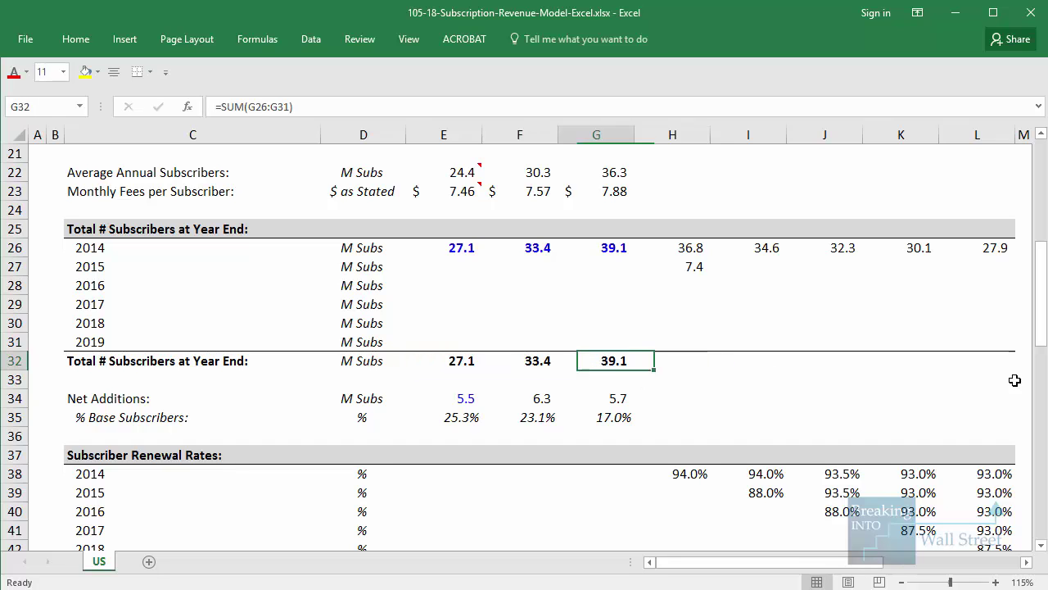
{"action": "key", "text": "shift+Right"}
{"action": "key", "text": "shift+Right"}
{"action": "key", "text": "shift+Right"}
{"action": "key", "text": "shift+Right"}
{"action": "key", "text": "shift+Right"}
{"action": "key", "text": "ctrl+r"}
Step: Anchor the row of the subscriber adds reference in H27 so the formula reads =+G32*H$65
{"action": "key", "text": "Right"}
{"action": "key", "text": "Up"}
{"action": "key", "text": "Up"}
{"action": "key", "text": "Up"}
{"action": "key", "text": "Up"}
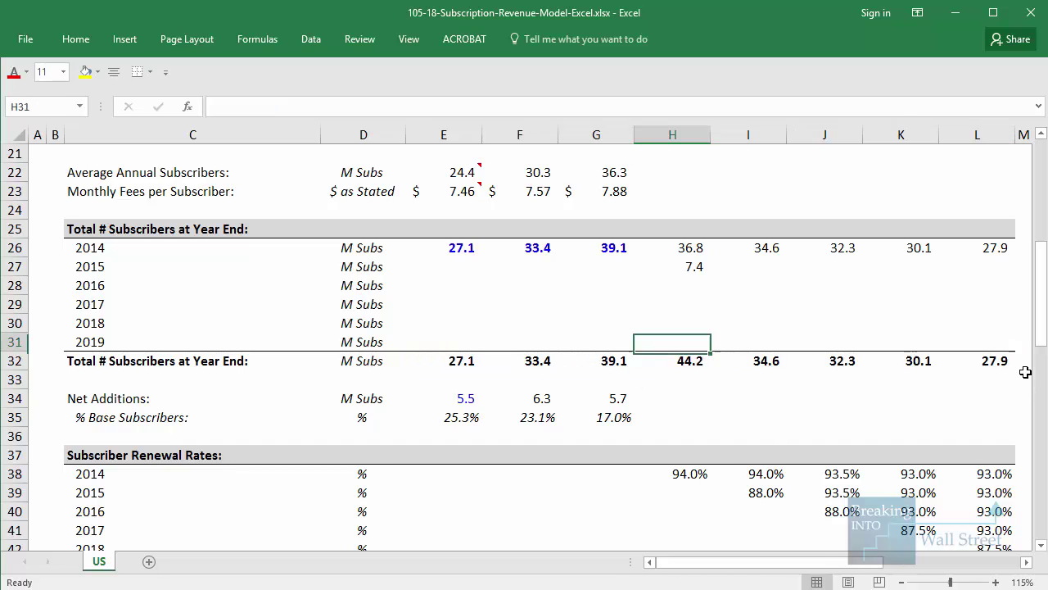
{"action": "key", "text": "Up"}
{"action": "key", "text": "F2"}
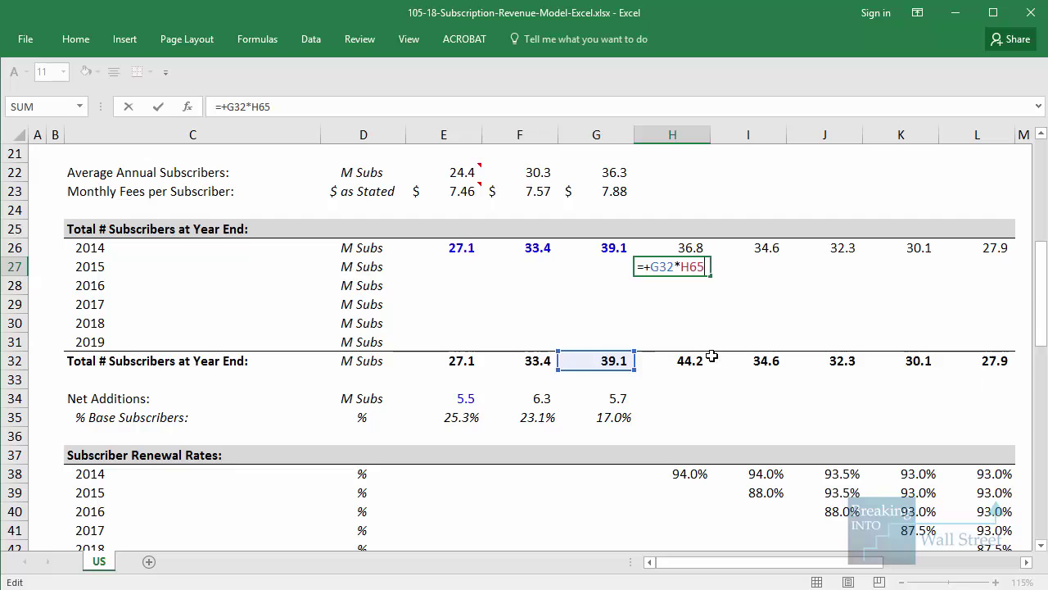
{"action": "scroll", "coordinate": [701, 351], "scroll_direction": "down", "scroll_amount": 8}
{"action": "scroll", "coordinate": [699, 353], "scroll_direction": "down", "scroll_amount": 1}
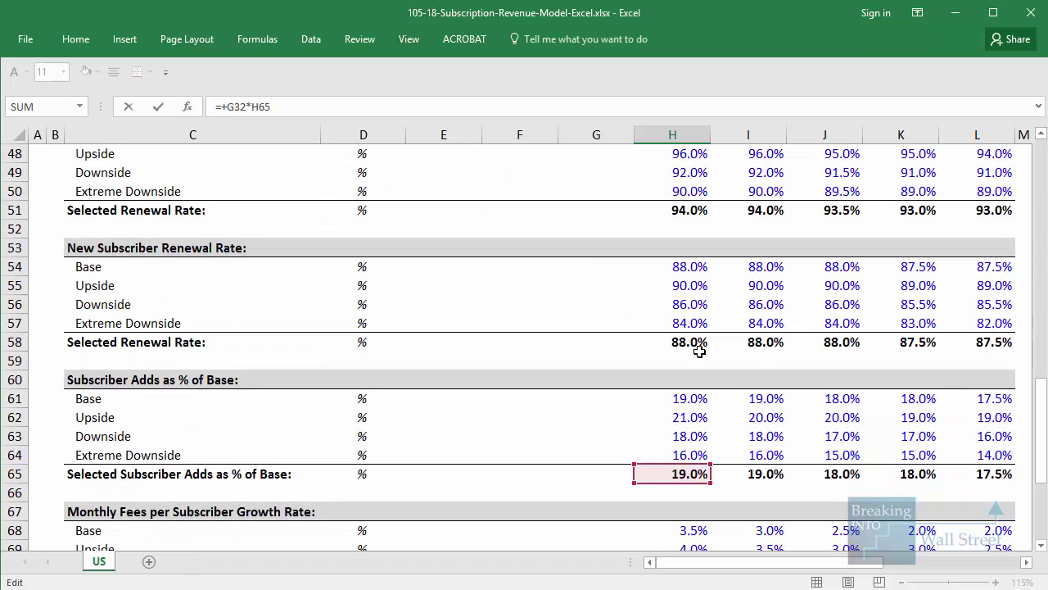
{"action": "scroll", "coordinate": [698, 352], "scroll_direction": "up", "scroll_amount": 9}
{"action": "key", "text": "F4"}
{"action": "key", "text": "F4"}
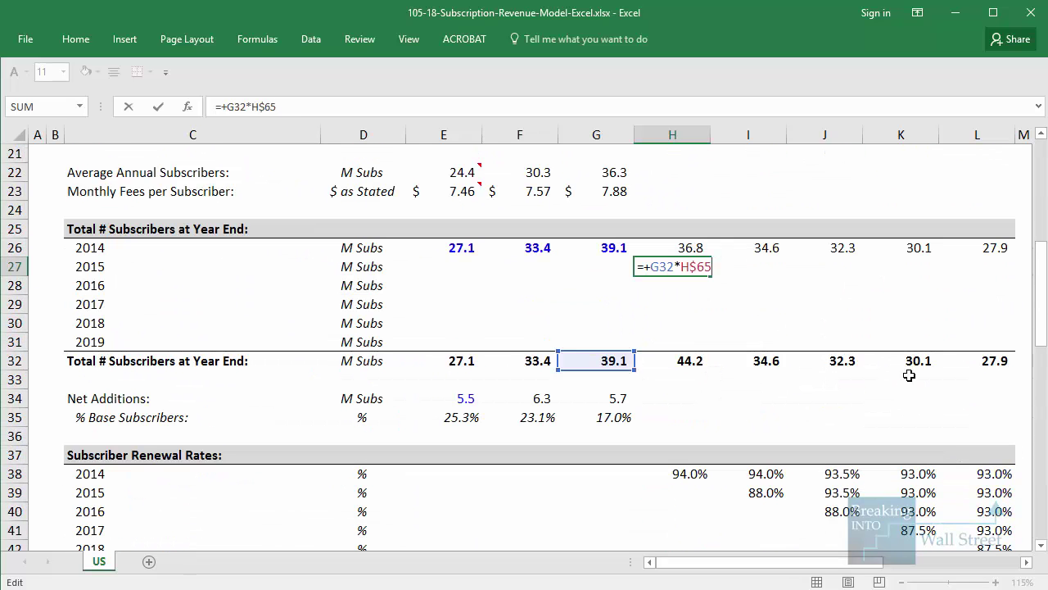
{"action": "key", "text": "ctrl+Return"}
Step: Try to copy the new subscriber formula from H27 to I28
{"action": "key", "text": "ctrl+c"}
{"action": "key", "text": "Down"}
{"action": "key", "text": "Right"}
{"action": "key", "text": "ctrl+v"}
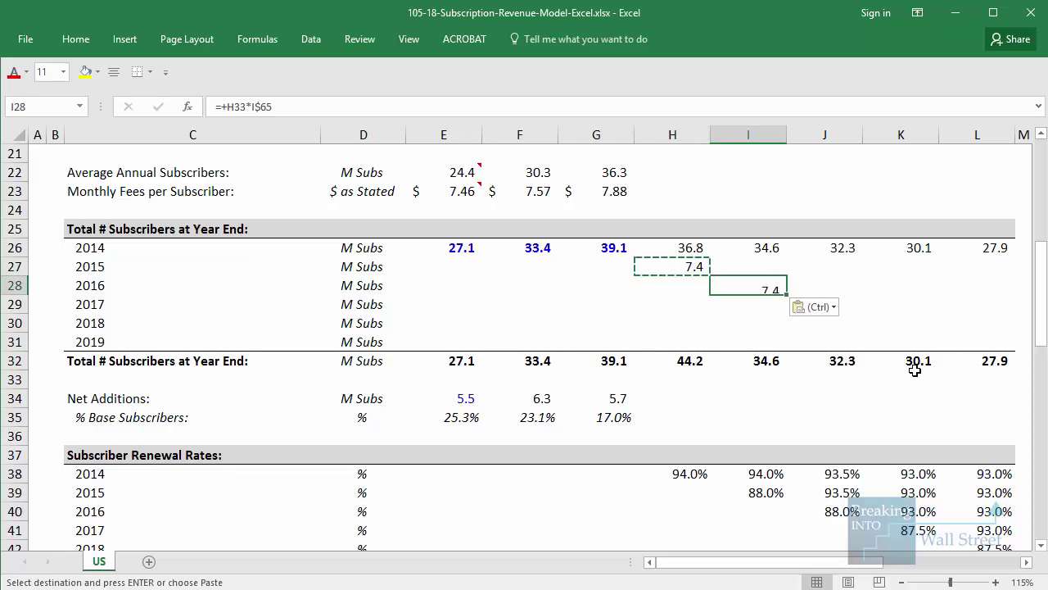
{"action": "key", "text": "ctrl+z"}
Step: Anchor the row of the total subscribers reference in H27 so the formula reads =+G$32*H$65
{"action": "key", "text": "F2"}
{"action": "key", "text": "Left"}
{"action": "key", "text": "Left"}
{"action": "key", "text": "Left"}
{"action": "key", "text": "Left"}
{"action": "key", "text": "Left"}
{"action": "key", "text": "Left"}
{"action": "key", "text": "F4"}
{"action": "key", "text": "F4"}
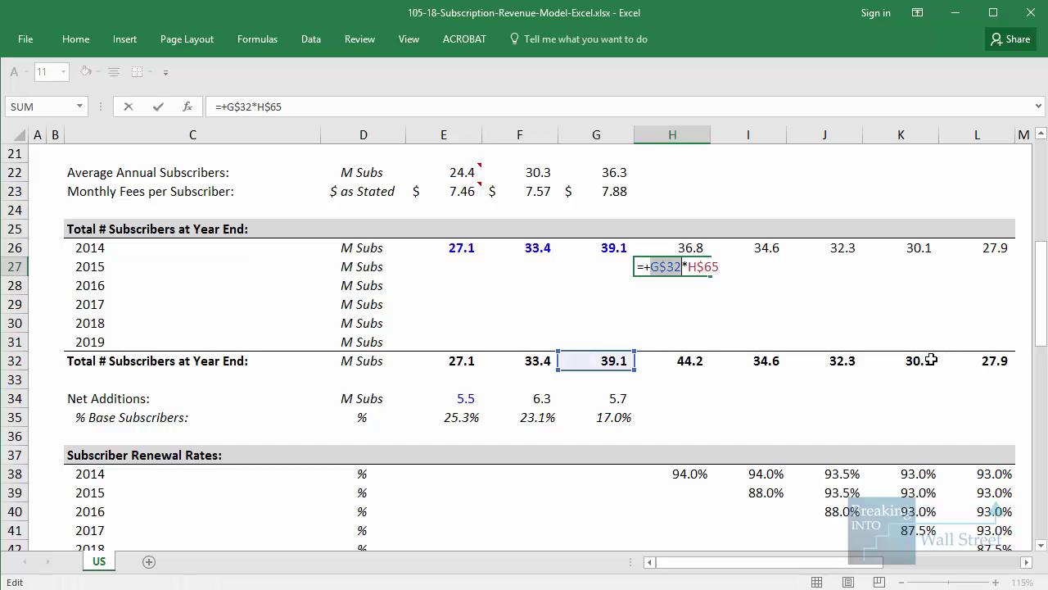
{"action": "key", "text": "ctrl+Return"}
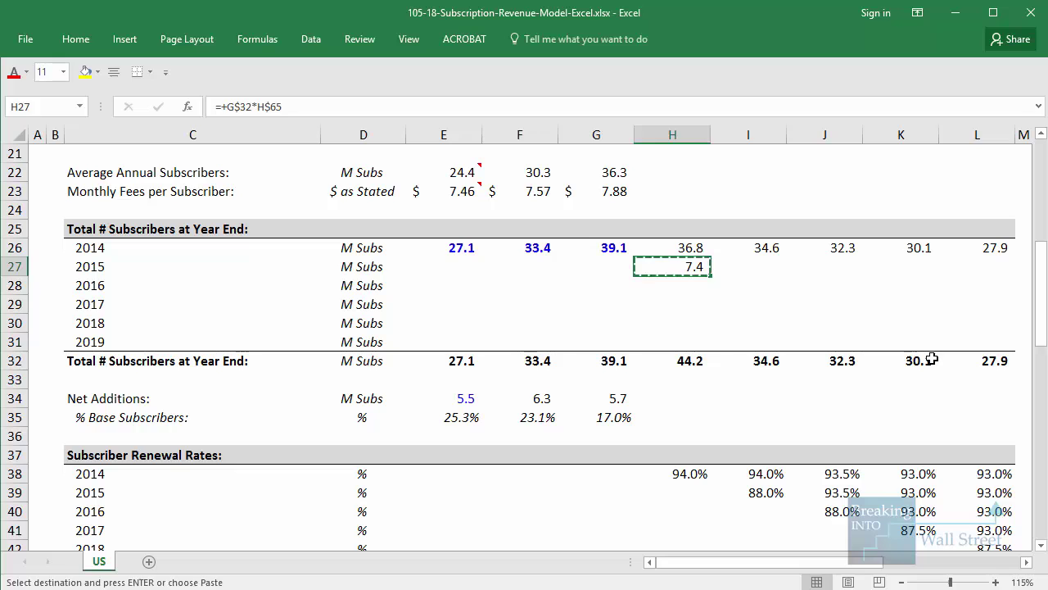
Step: Copy the new subscriber formula from H27 diagonally into I28, J29, K30 and L31
{"action": "key", "text": "ctrl+c"}
{"action": "key", "text": "Down"}
{"action": "key", "text": "Right"}
{"action": "key", "text": "ctrl+v"}
{"action": "key", "text": "Down"}
{"action": "key", "text": "Right"}
{"action": "key", "text": "ctrl+v"}
{"action": "key", "text": "Down"}
{"action": "key", "text": "Right"}
{"action": "key", "text": "ctrl+v"}
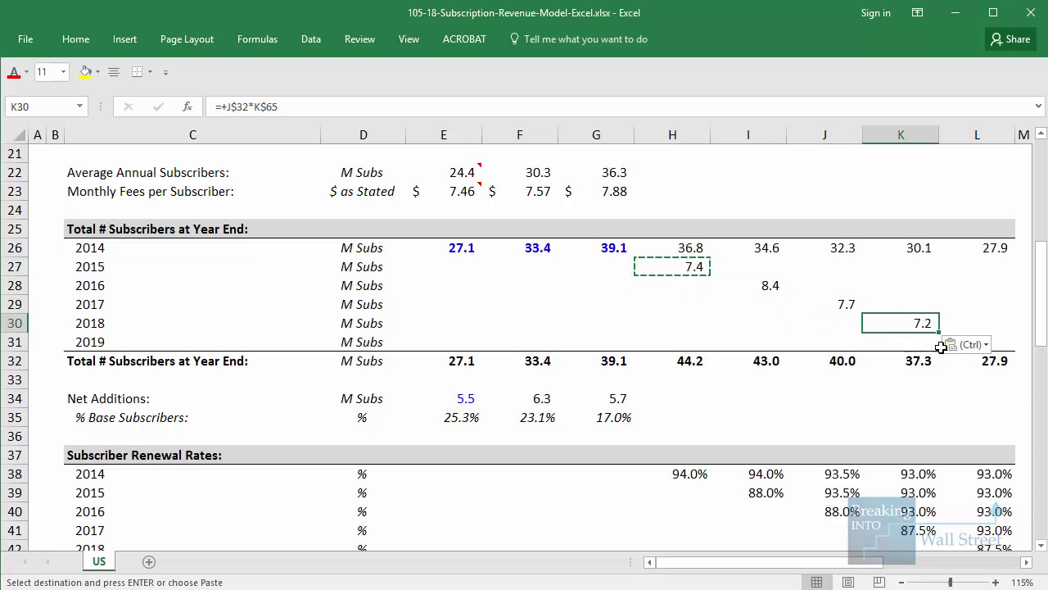
{"action": "key", "text": "ctrl"}
{"action": "key", "text": "Escape"}
{"action": "key", "text": "Escape"}
{"action": "key", "text": "ctrl+c"}
{"action": "key", "text": "Down"}
{"action": "key", "text": "Right"}
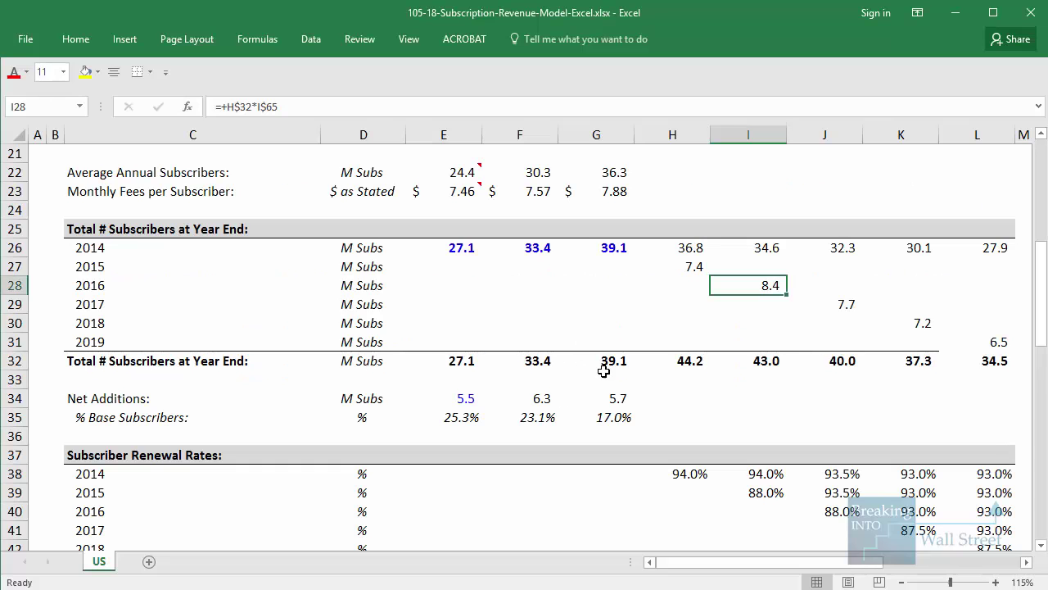
Step: Calculate the FY16 subscribers remaining from 2015 in I27 as H27 multiplied by the renewal rate in I39
{"action": "scroll", "coordinate": [604, 369], "scroll_direction": "down", "scroll_amount": 1}
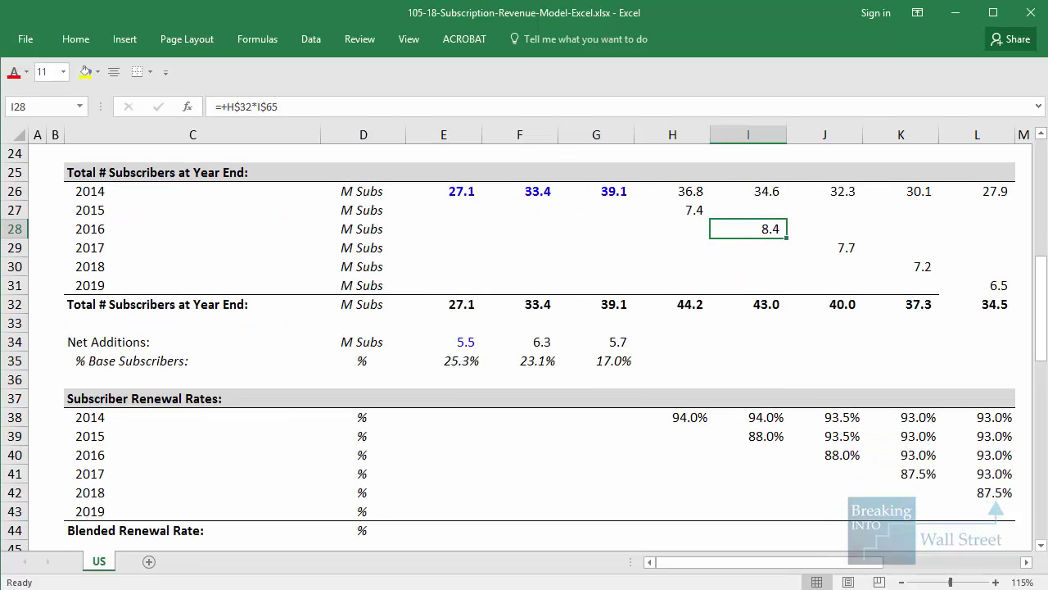
{"action": "left_click", "coordinate": [747, 210]}
{"action": "type", "text": "=+"}
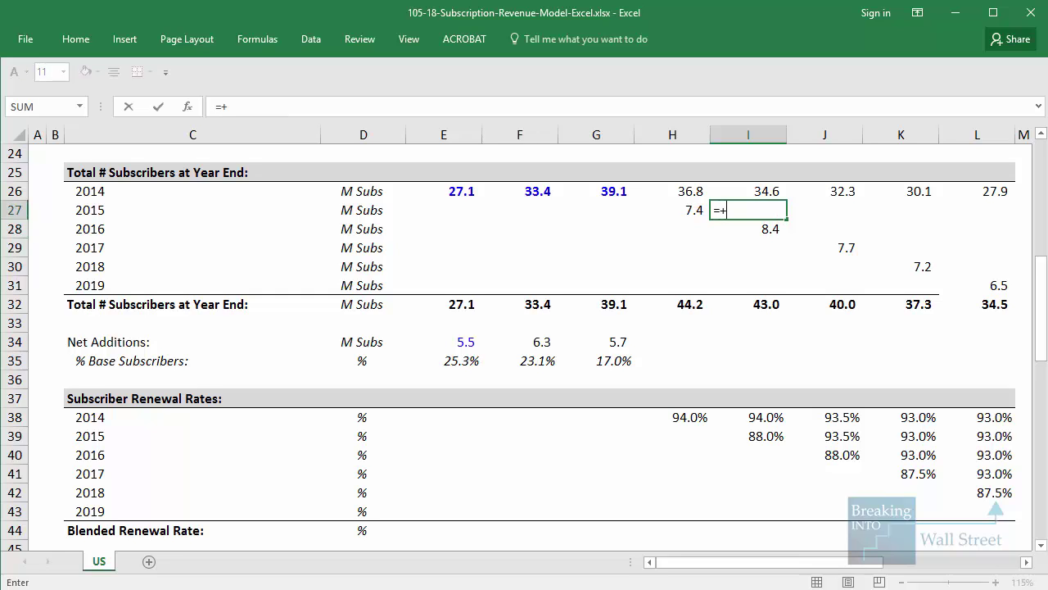
{"action": "key", "text": "Left"}
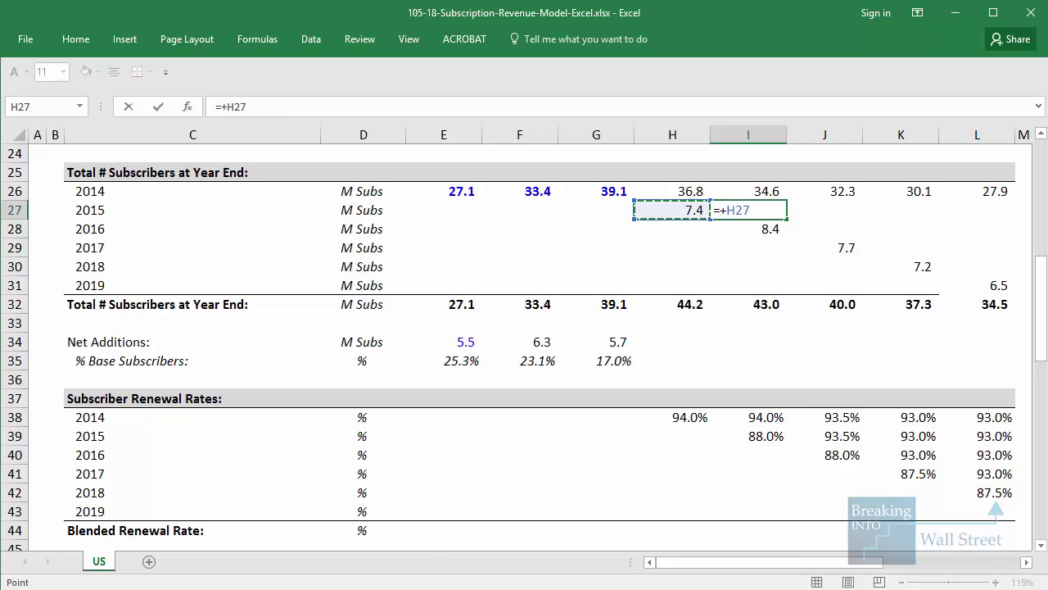
{"action": "type", "text": "*"}
{"action": "key", "text": "Down"}
{"action": "key", "text": "Down"}
{"action": "key", "text": "Down"}
{"action": "key", "text": "Down"}
{"action": "key", "text": "Down"}
{"action": "key", "text": "Down"}
{"action": "key", "text": "Down"}
{"action": "key", "text": "Down"}
{"action": "key", "text": "Down"}
{"action": "key", "text": "Down"}
{"action": "key", "text": "Down"}
{"action": "key", "text": "Down"}
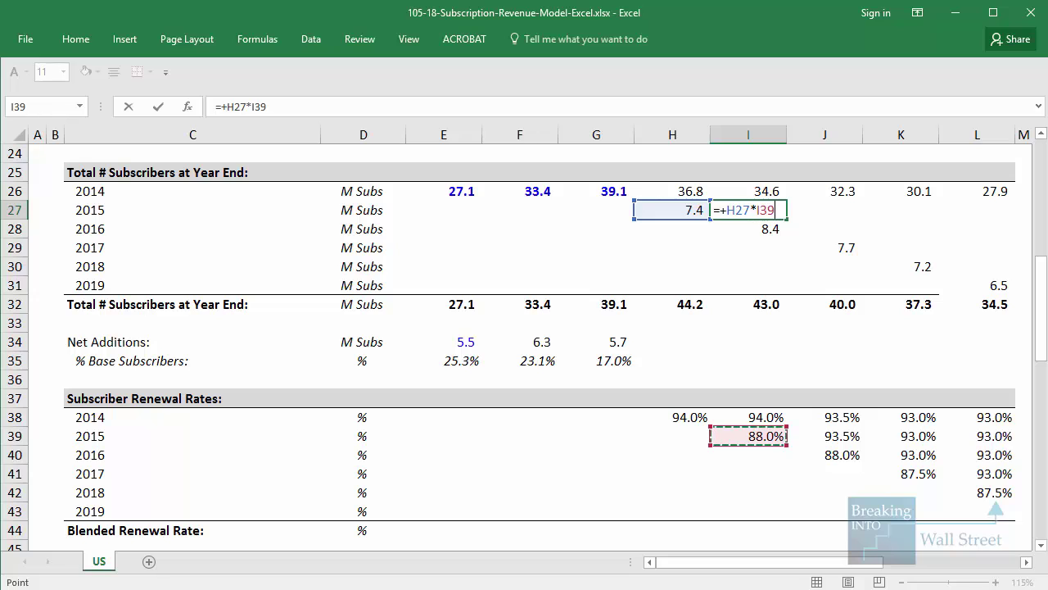
{"action": "key", "text": "Tab"}
{"action": "key", "text": "Left"}
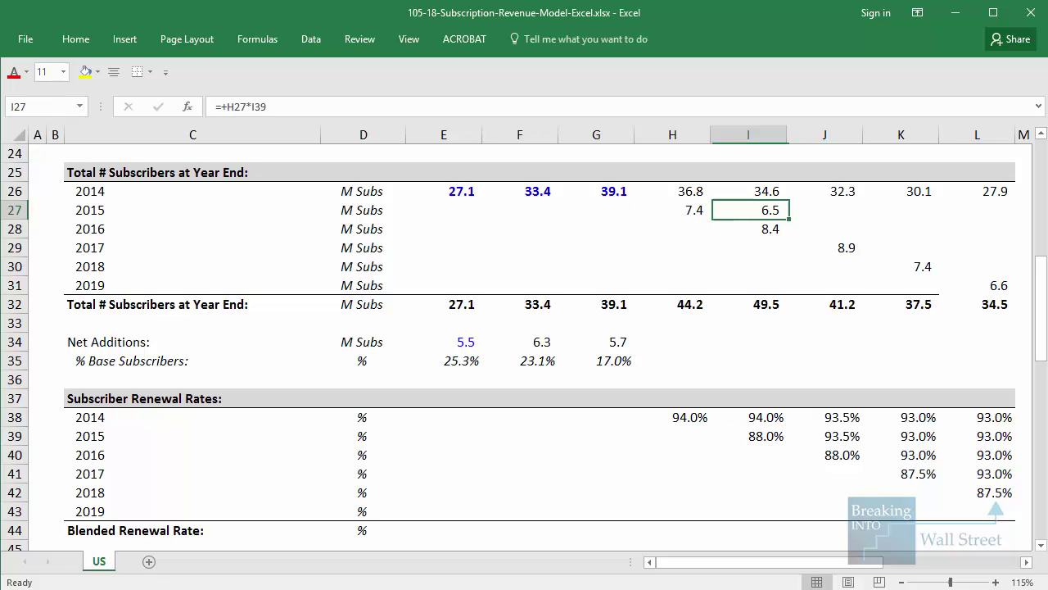
Step: Fill the 2015 subscriber renewal formula from I27 across J27:L27
{"action": "key", "text": "shift+Right"}
{"action": "key", "text": "ctrl+r"}
{"action": "key", "text": "F2"}
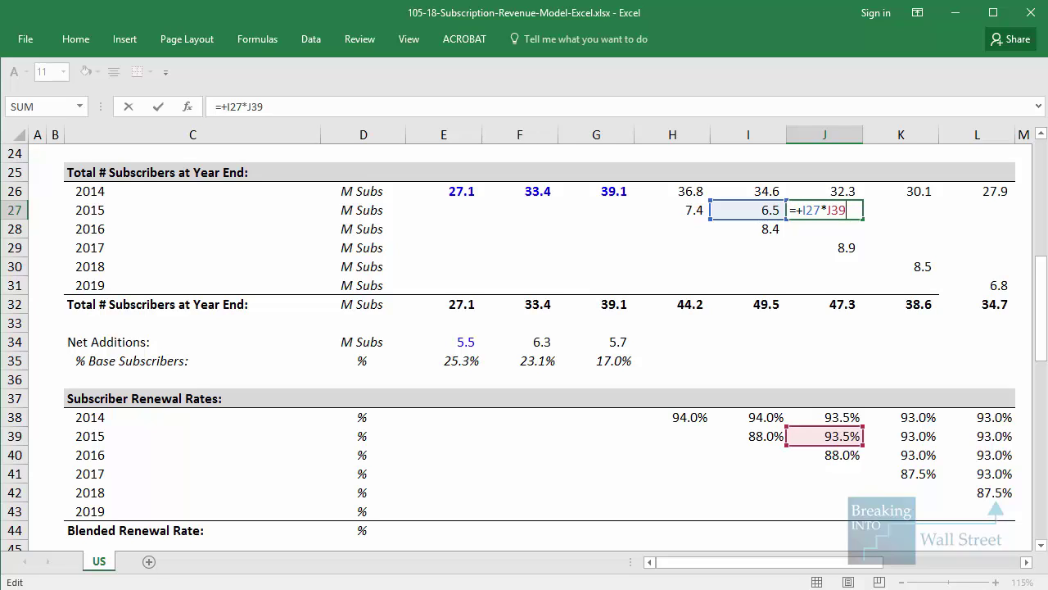
{"action": "key", "text": "Escape"}
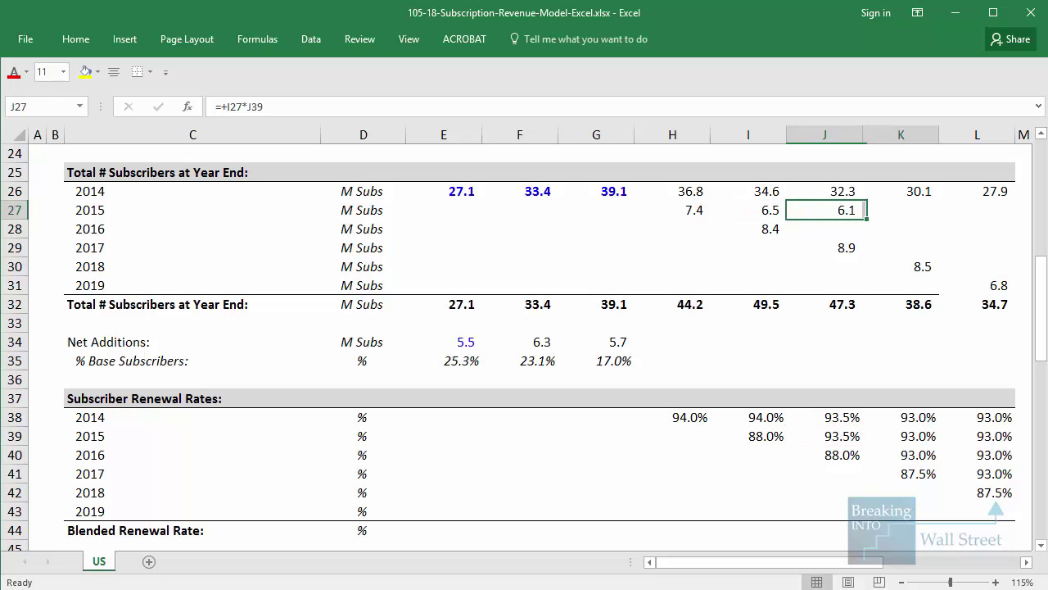
{"action": "key", "text": "shift+Right"}
{"action": "key", "text": "shift+Right"}
{"action": "key", "text": "ctrl+r"}
Step: Calculate the FY17 subscribers remaining from 2016 in J28 as I28 multiplied by J40, and fill the formula across K28:L28
{"action": "key", "text": "Down"}
{"action": "key", "text": "shift+Right"}
{"action": "key", "text": "Up"}
{"action": "key", "text": "Left"}
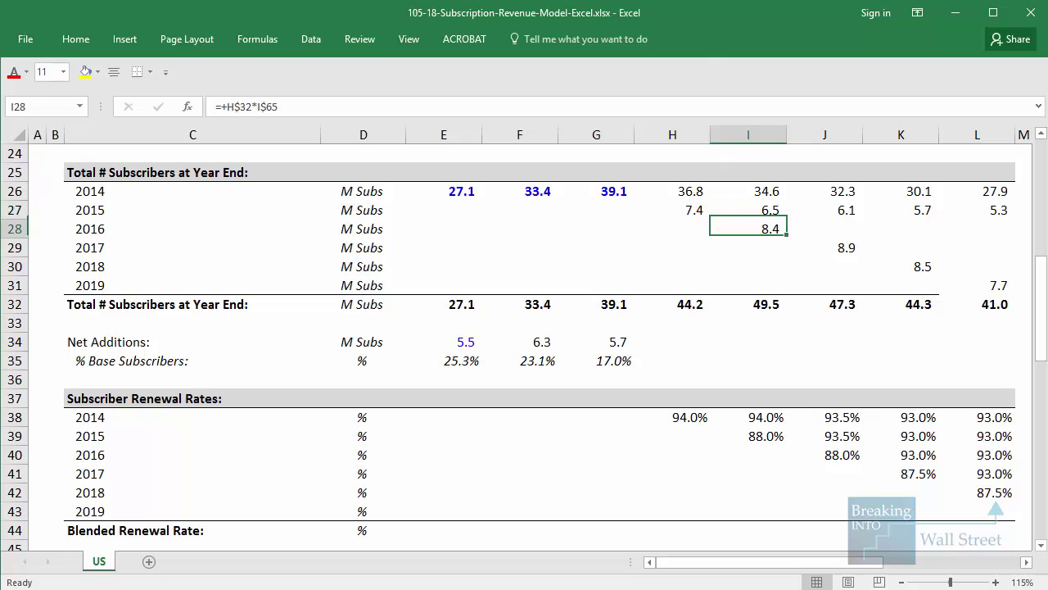
{"action": "key", "text": "Right"}
{"action": "type", "text": "=+"}
{"action": "key", "text": "Left"}
{"action": "type", "text": "("}
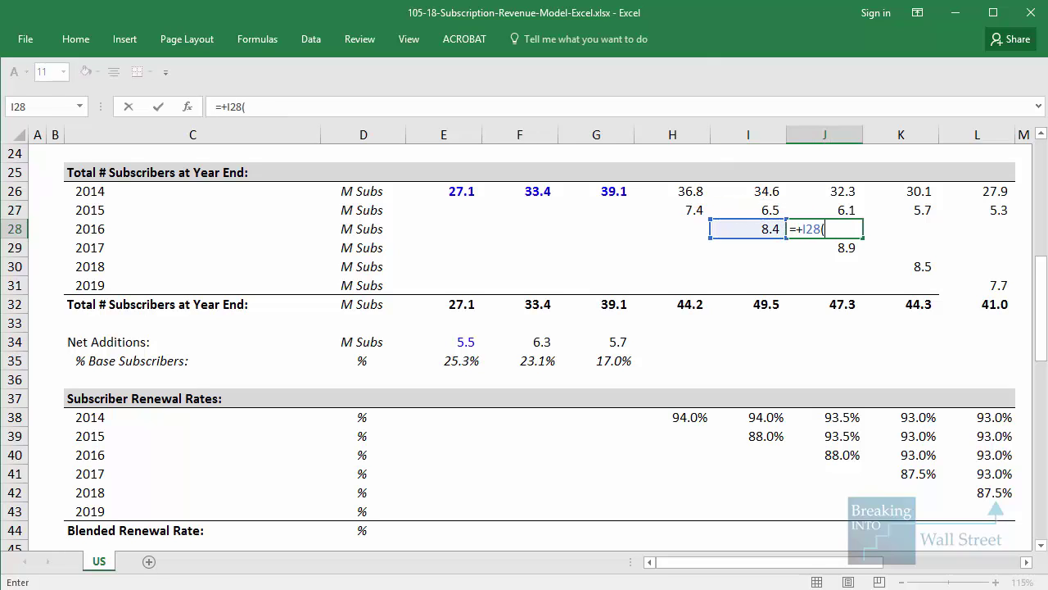
{"action": "key", "text": "ctrl+Down"}
{"action": "key", "text": "ctrl+Down"}
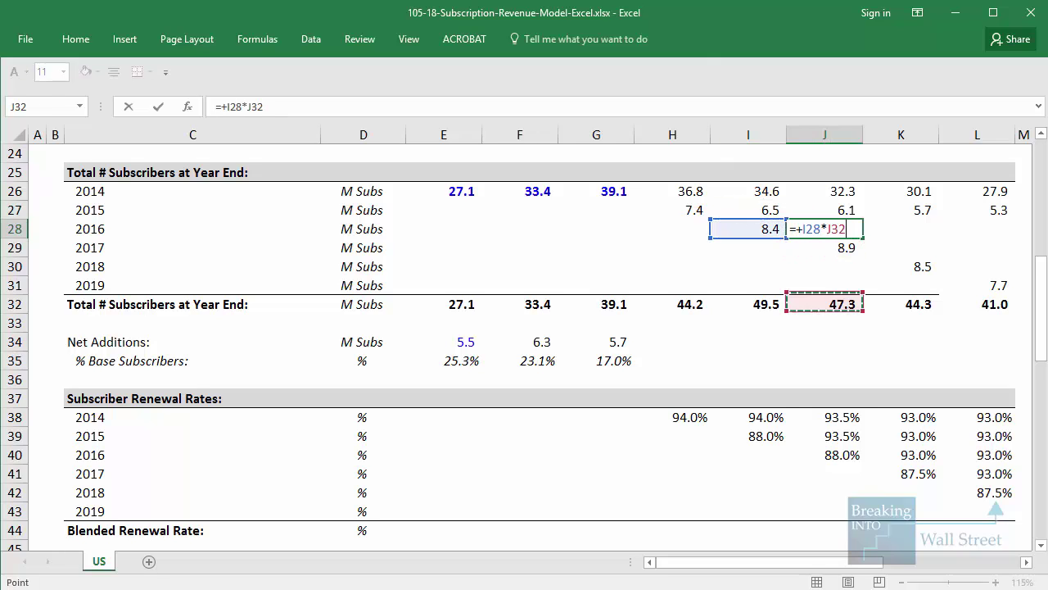
{"action": "key", "text": "ctrl+Down"}
{"action": "key", "text": "Down"}
{"action": "key", "text": "Down"}
{"action": "key", "text": "ctrl+Return"}
{"action": "key", "text": "shift+Right"}
{"action": "key", "text": "ctrl+r"}
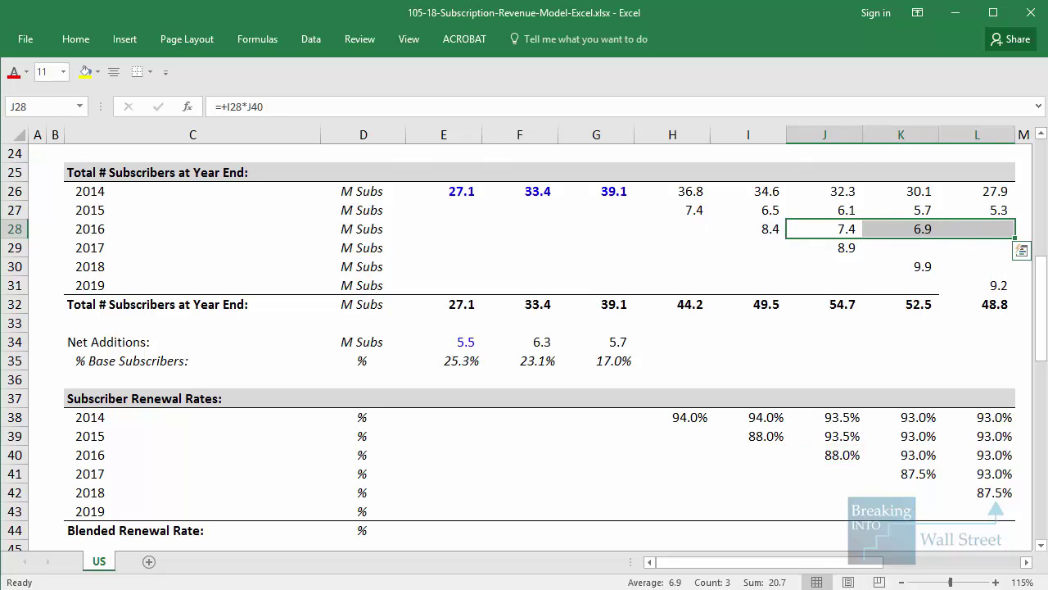
Step: Calculate the FY18 subscribers remaining from 2017 in K29 as J29 multiplied by K41, and fill the formula into L29
{"action": "key", "text": "Down"}
{"action": "key", "text": "Right"}
{"action": "type", "text": "=="}
{"action": "key", "text": "Left"}
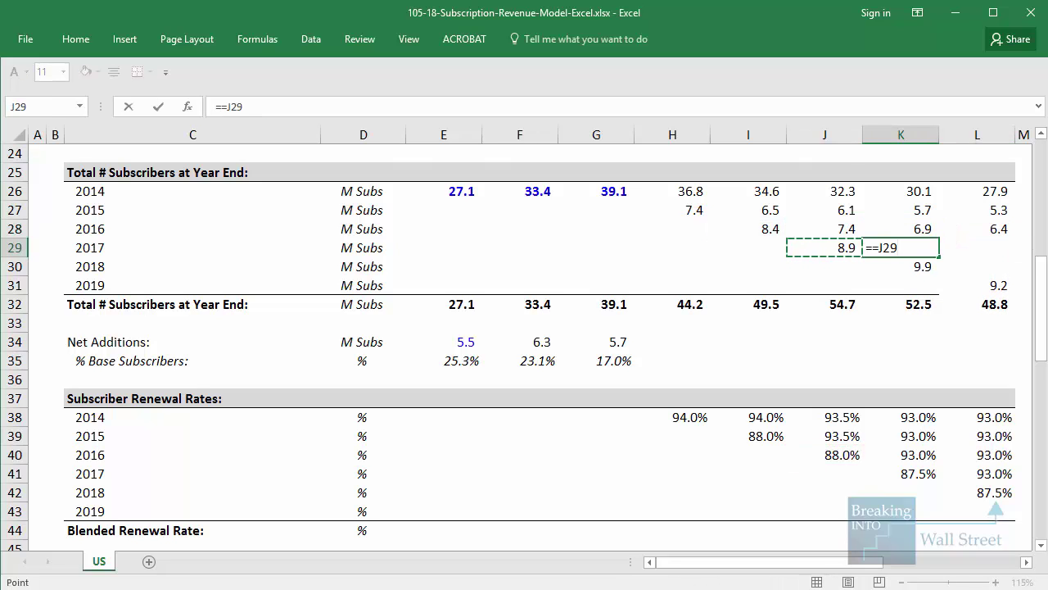
{"action": "key", "text": "BackSpace"}
{"action": "key", "text": "BackSpace"}
{"action": "key", "text": "BackSpace"}
{"action": "key", "text": "BackSpace"}
{"action": "type", "text": "+"}
{"action": "key", "text": "Left"}
{"action": "type", "text": "*"}
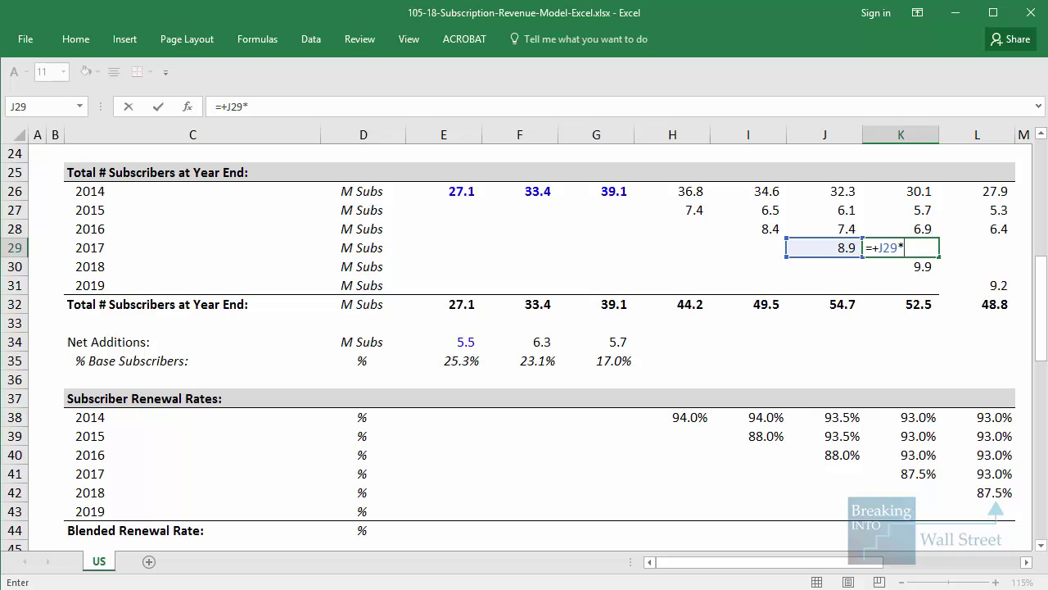
{"action": "key", "text": "Down"}
{"action": "key", "text": "Down"}
{"action": "key", "text": "ctrl+Down"}
{"action": "key", "text": "ctrl+Down"}
{"action": "key", "text": "Down"}
{"action": "key", "text": "Down"}
{"action": "key", "text": "Down"}
{"action": "key", "text": "ctrl+Return"}
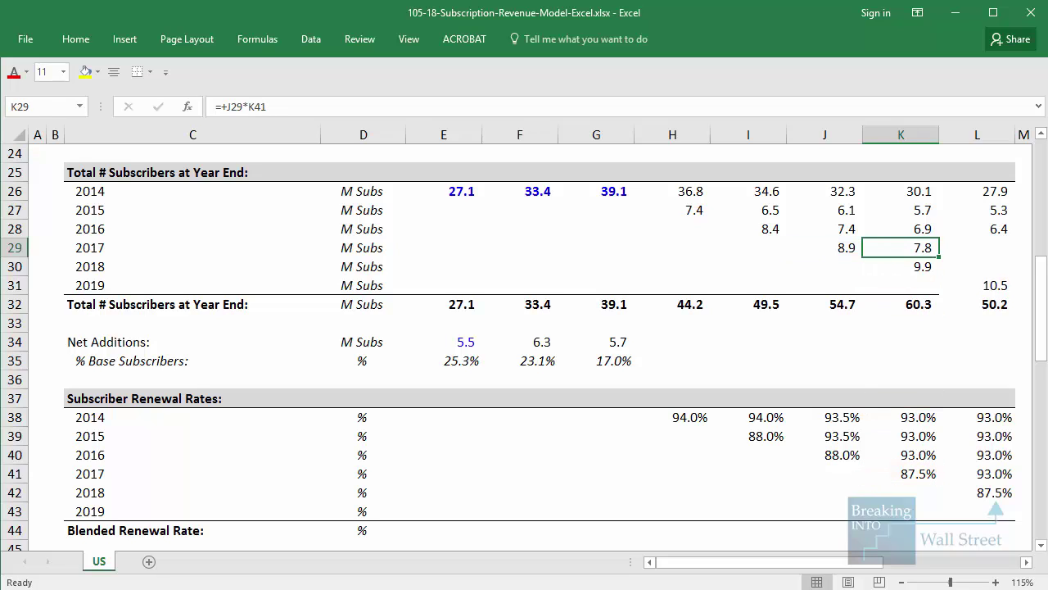
{"action": "key", "text": "shift+Right"}
{"action": "key", "text": "ctrl+r"}
Step: Calculate the FY19 subscribers remaining from 2018 in L30 as K30 multiplied by the renewal rate in L42
{"action": "key", "text": "Right"}
{"action": "key", "text": "Down"}
{"action": "type", "text": "=+"}
{"action": "key", "text": "Left"}
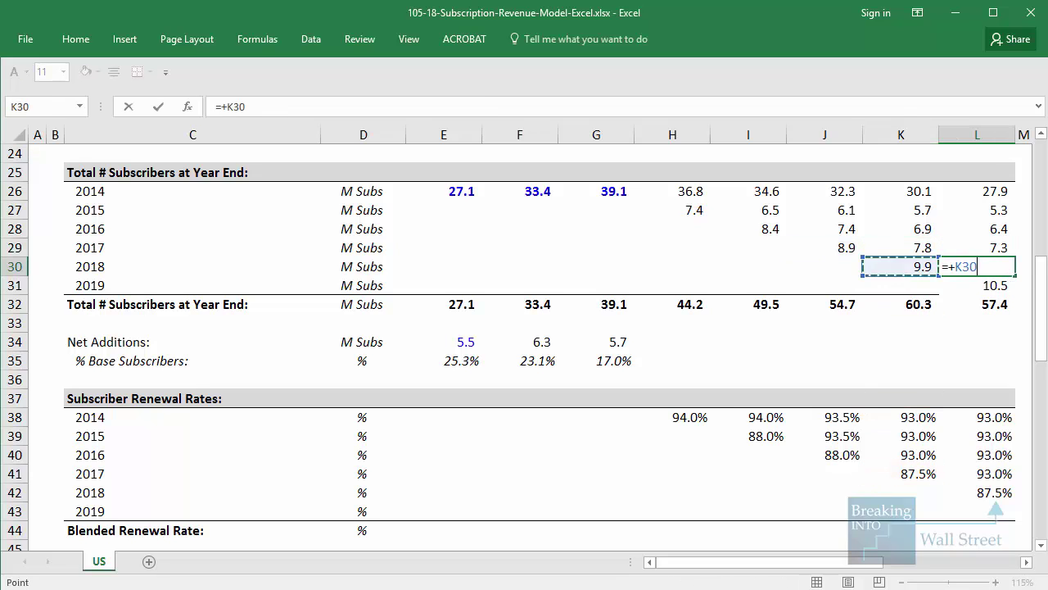
{"action": "type", "text": "*"}
{"action": "key", "text": "Down"}
{"action": "key", "text": "ctrl+Down"}
{"action": "key", "text": "ctrl+Down"}
{"action": "key", "text": "Down"}
{"action": "key", "text": "Down"}
{"action": "key", "text": "Down"}
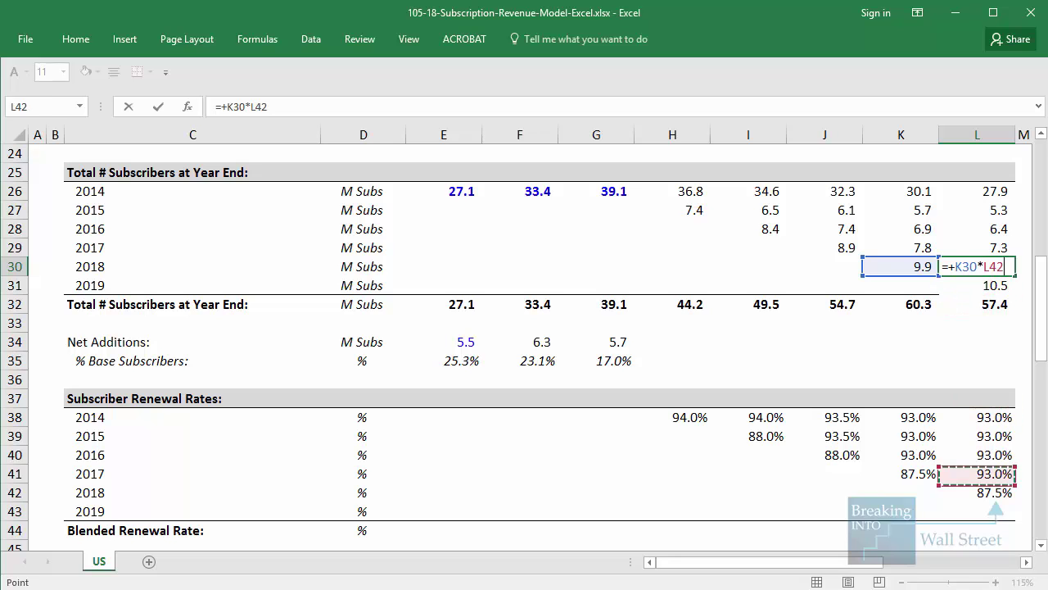
{"action": "key", "text": "Down"}
{"action": "key", "text": "Return"}
Step: Add the missing bottom border to the 2019 subscribers cell L31
{"action": "key", "text": "ctrl+1"}
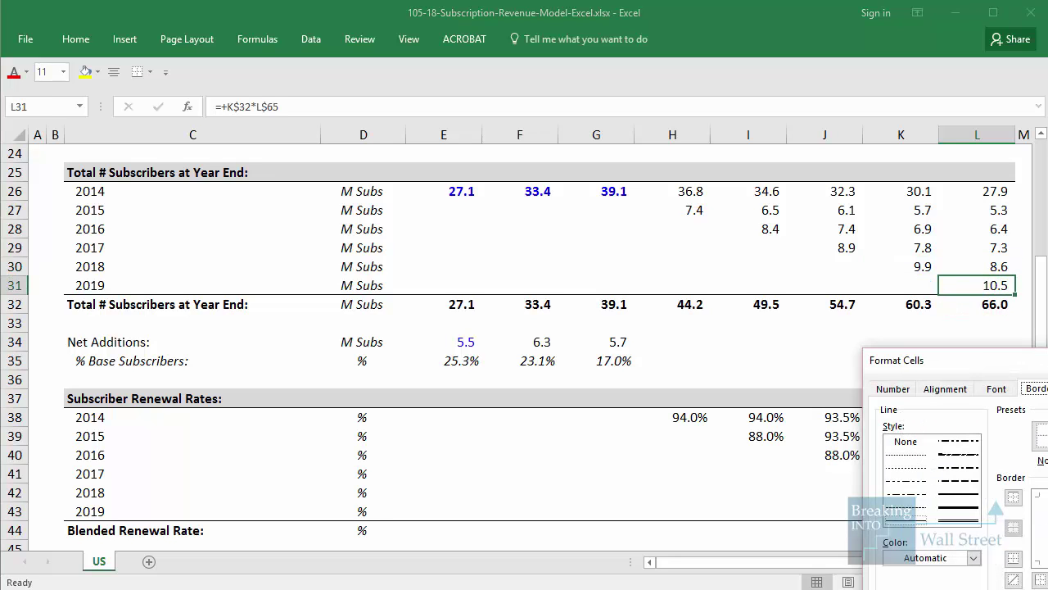
{"action": "key", "text": "Escape"}
{"action": "key", "text": "Left"}
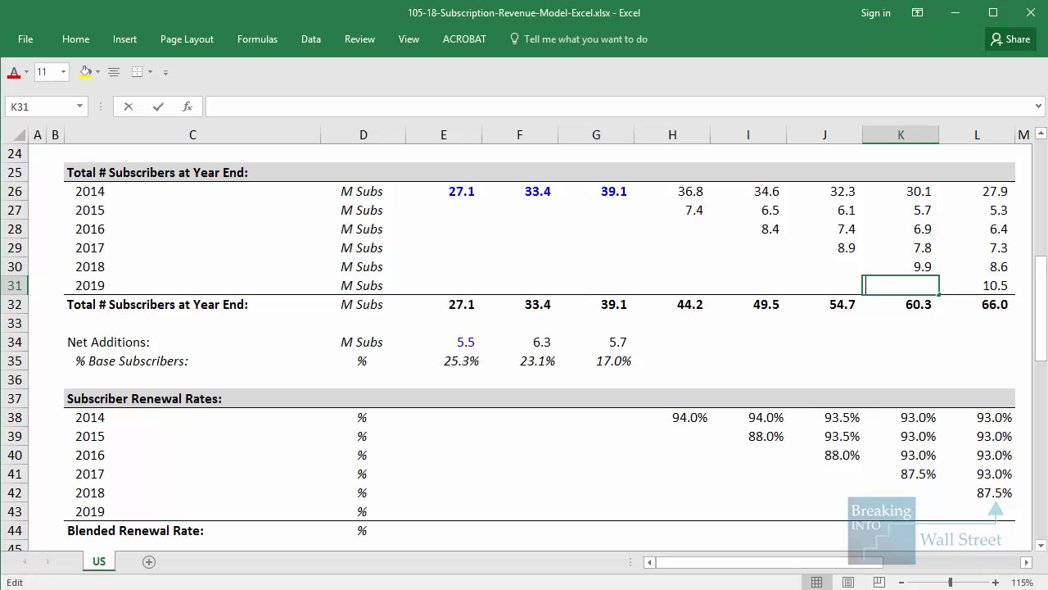
Step: Check the total subscribers sum formulas in K32 and L32, and look back along the row to FY14
{"action": "key", "text": "Down"}
{"action": "key", "text": "Down"}
{"action": "key", "text": "Up"}
{"action": "key", "text": "F2"}
{"action": "key", "text": "Escape"}
{"action": "key", "text": "Right"}
{"action": "key", "text": "F2"}
{"action": "key", "text": "Escape"}
{"action": "key", "text": "Left"}
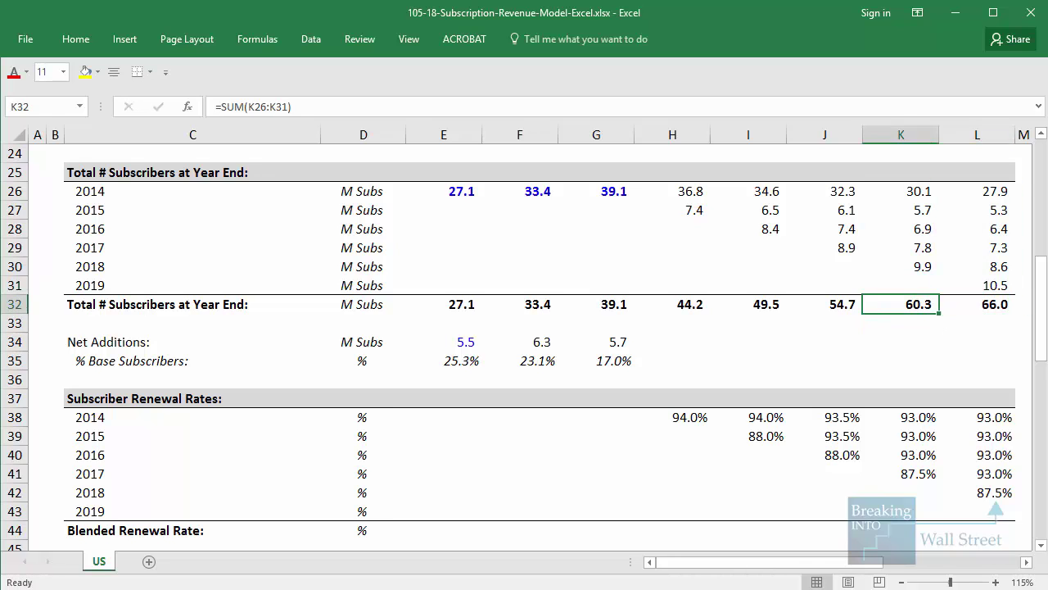
{"action": "key", "text": "Left"}
{"action": "key", "text": "Left"}
{"action": "key", "text": "Left"}
{"action": "key", "text": "Left"}
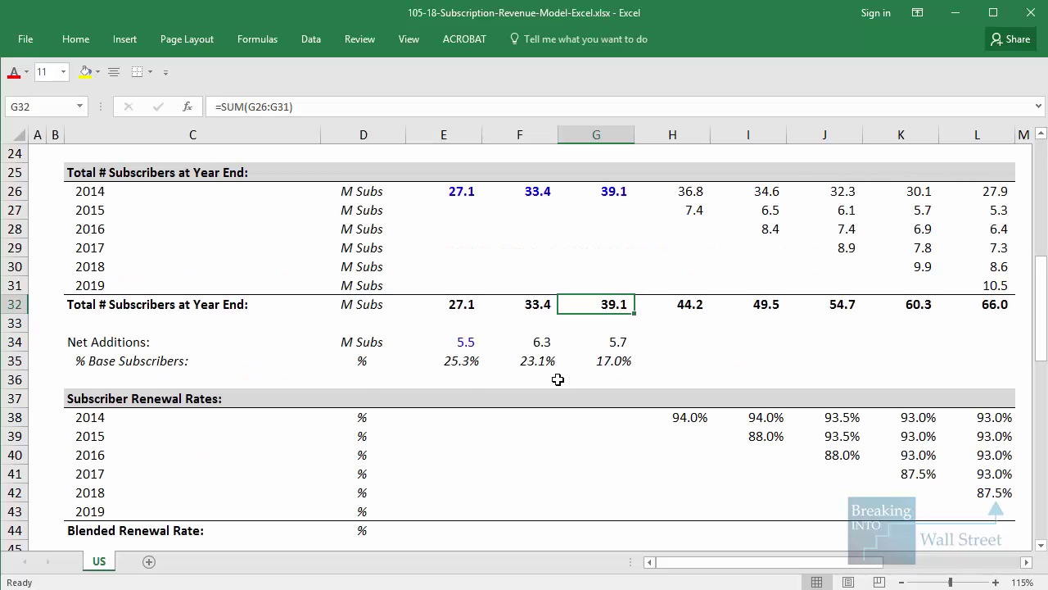
Step: Calculate the FY15 average annual subscribers in H22 with =AVERAGE(G32,H32)
{"action": "scroll", "coordinate": [557, 379], "scroll_direction": "up", "scroll_amount": 2}
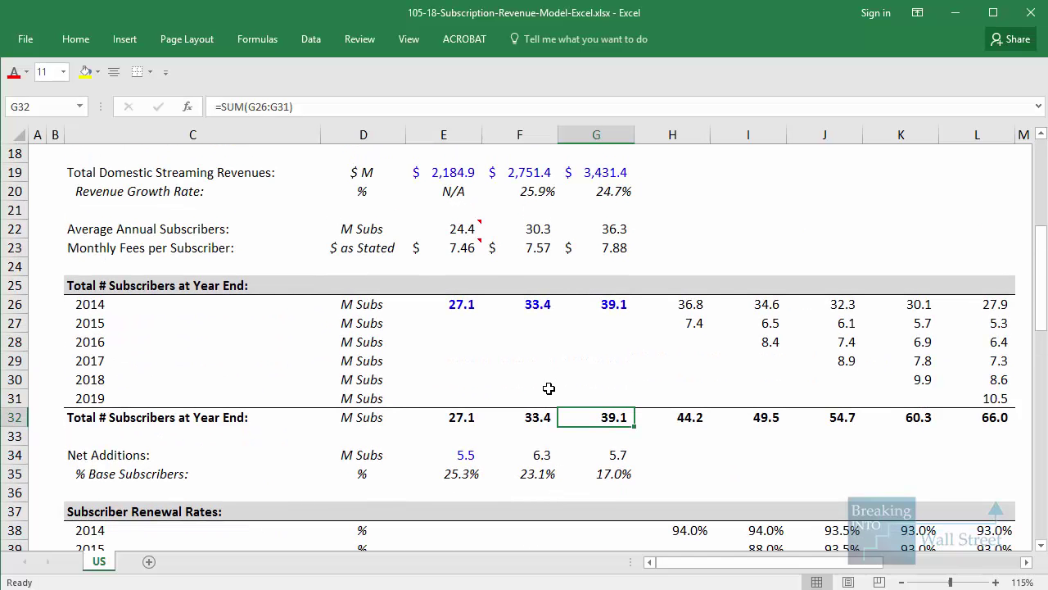
{"action": "left_click", "coordinate": [660, 234]}
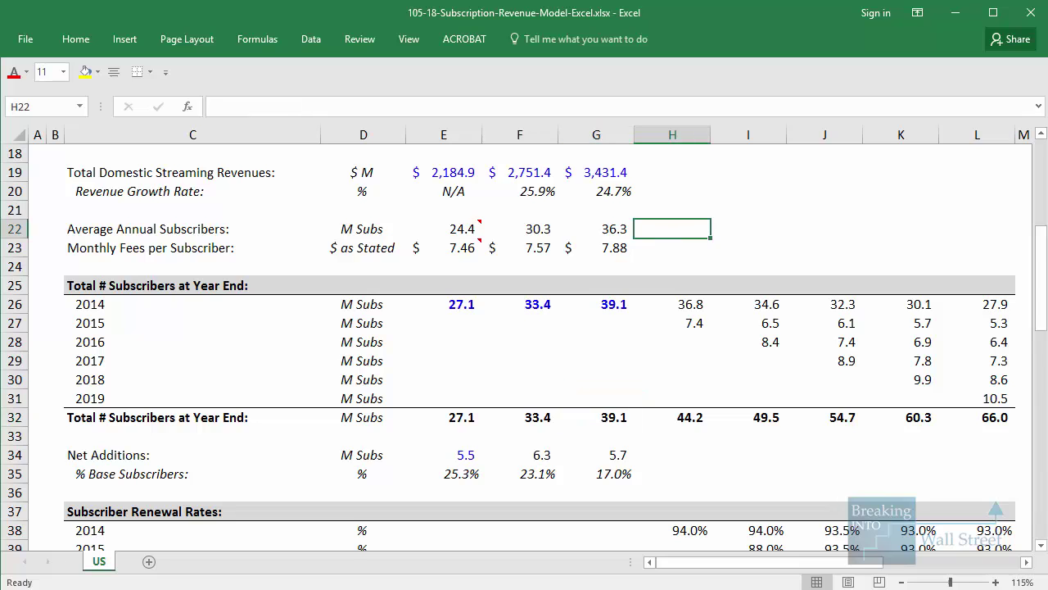
{"action": "scroll", "coordinate": [836, 320], "scroll_direction": "up", "scroll_amount": 1}
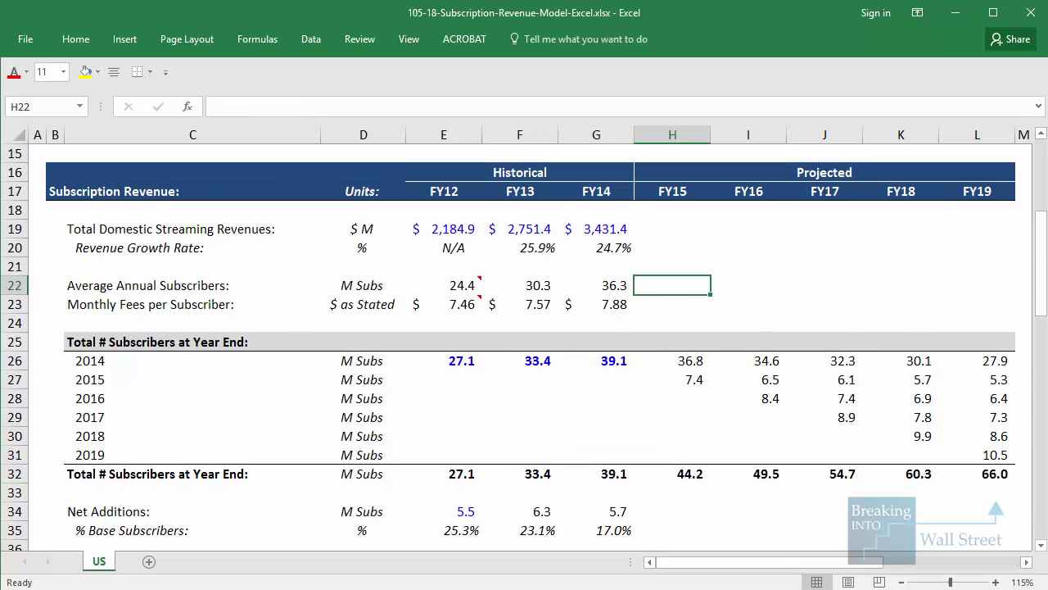
{"action": "type", "text": "=AVERAGE("}
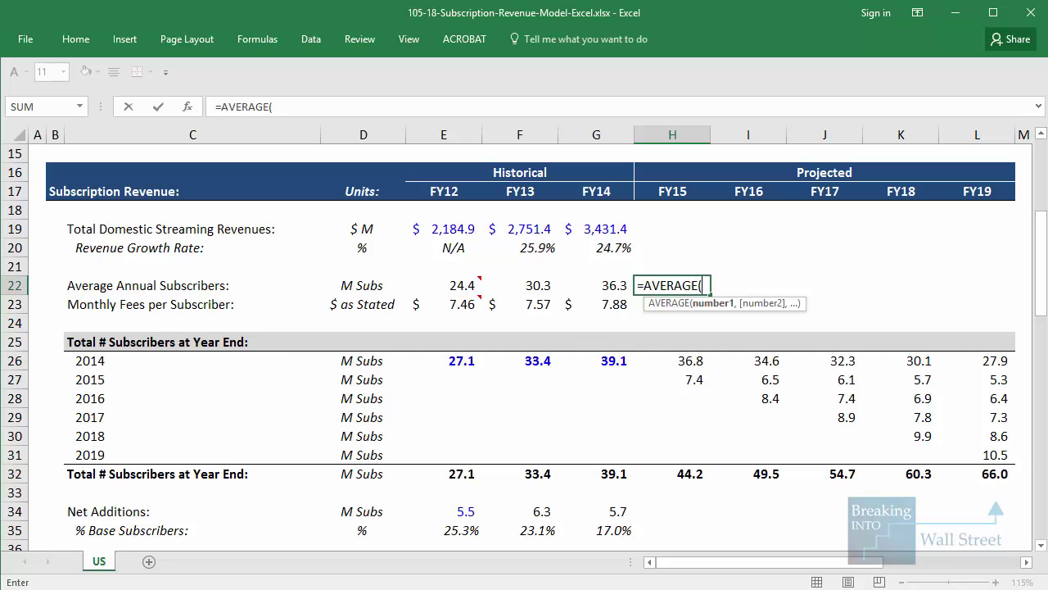
{"action": "left_click_drag", "start_coordinate": [667, 363], "coordinate": [725, 399]}
{"action": "left_click", "coordinate": [607, 473]}
{"action": "type", "text": ","}
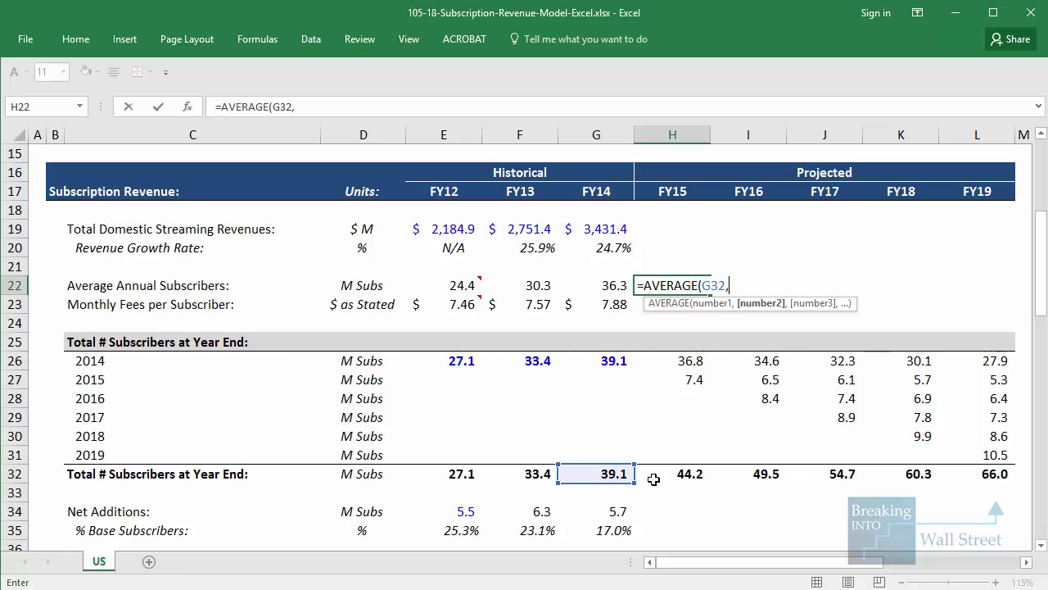
{"action": "left_click", "coordinate": [677, 472]}
{"action": "type", "text": ")"}
{"action": "key", "text": "ctrl+Return"}
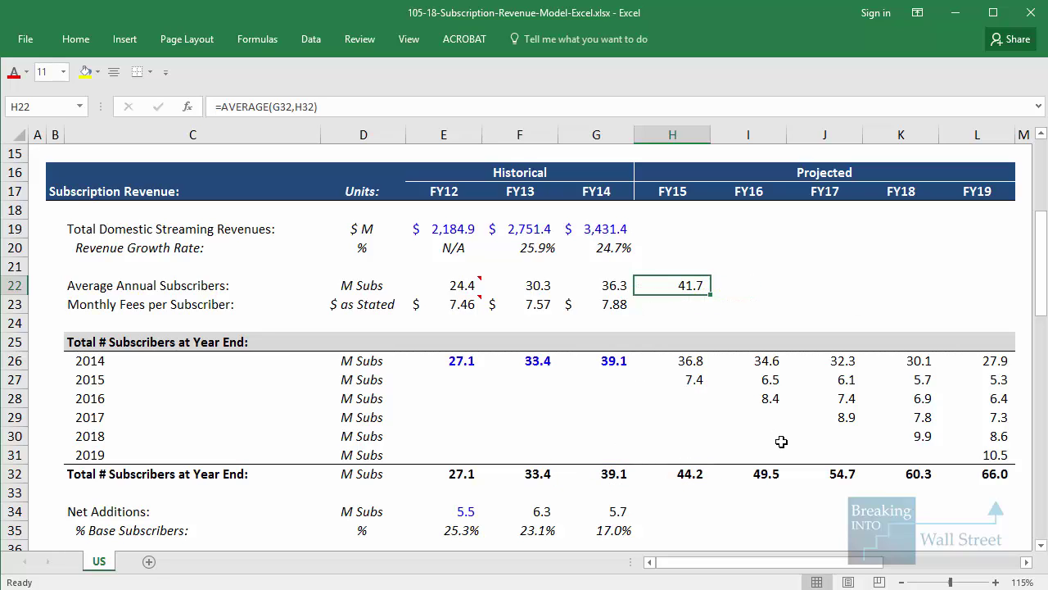
Step: Copy the average annual subscribers formula from H22 across I22:L22, pasting formulas only
{"action": "key", "text": "ctrl+c"}
{"action": "key", "text": "shift+Right"}
{"action": "key", "text": "shift+Right"}
{"action": "key", "text": "shift+Right"}
{"action": "key", "text": "shift+Right"}
{"action": "key", "text": "ctrl+alt+v"}
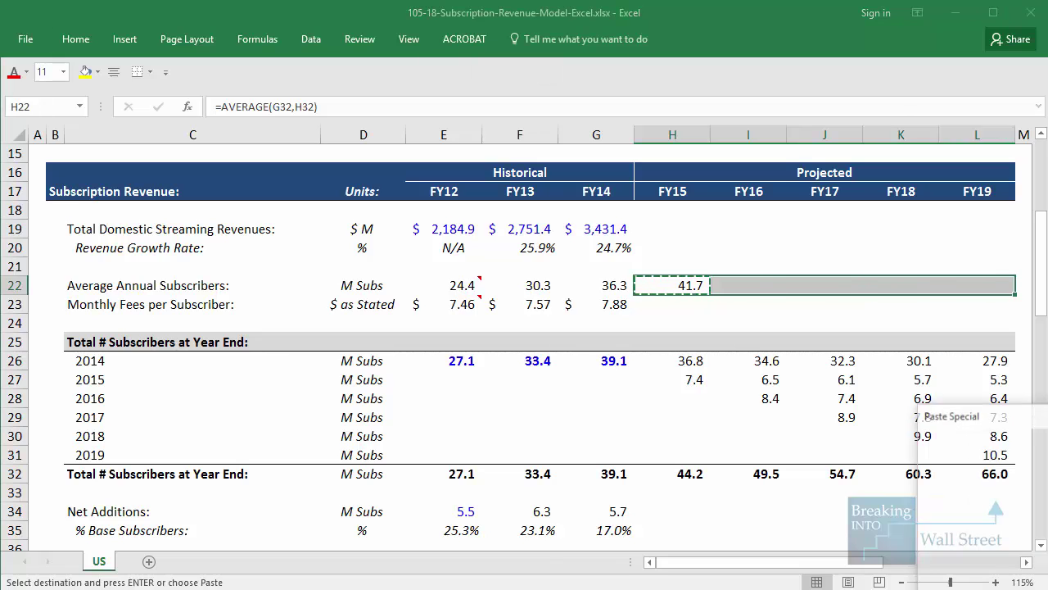
{"action": "key", "text": "f"}
{"action": "key", "text": "Return"}
Step: Project the FY15 monthly fees per subscriber in H23 with =+G23*(1+H72), using the selected monthly fee growth rate
{"action": "scroll", "coordinate": [761, 400], "scroll_direction": "down", "scroll_amount": 1}
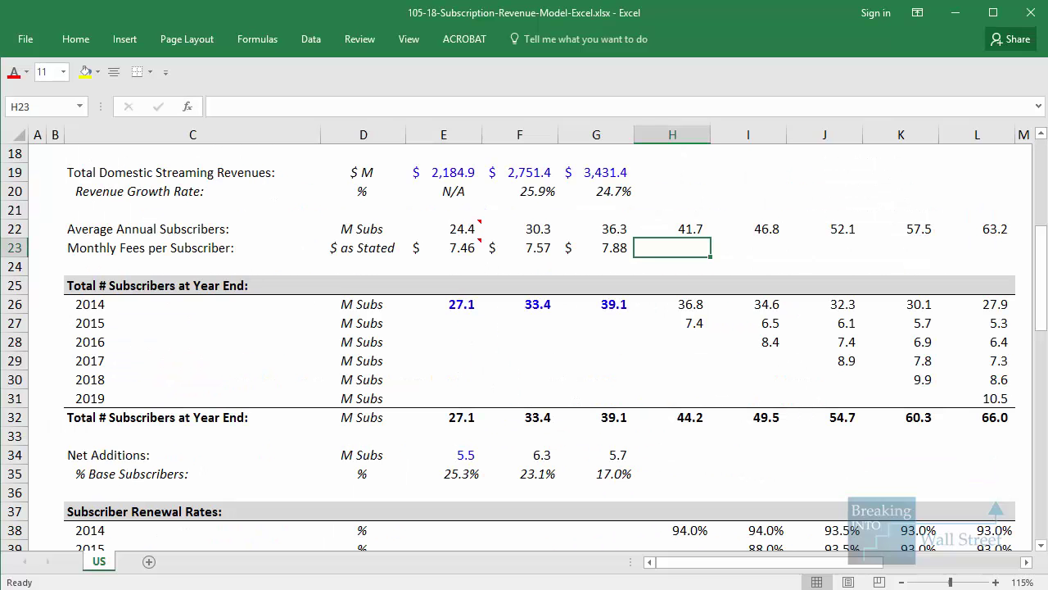
{"action": "type", "text": "=+"}
{"action": "key", "text": "Left"}
{"action": "type", "text": "*(1"}
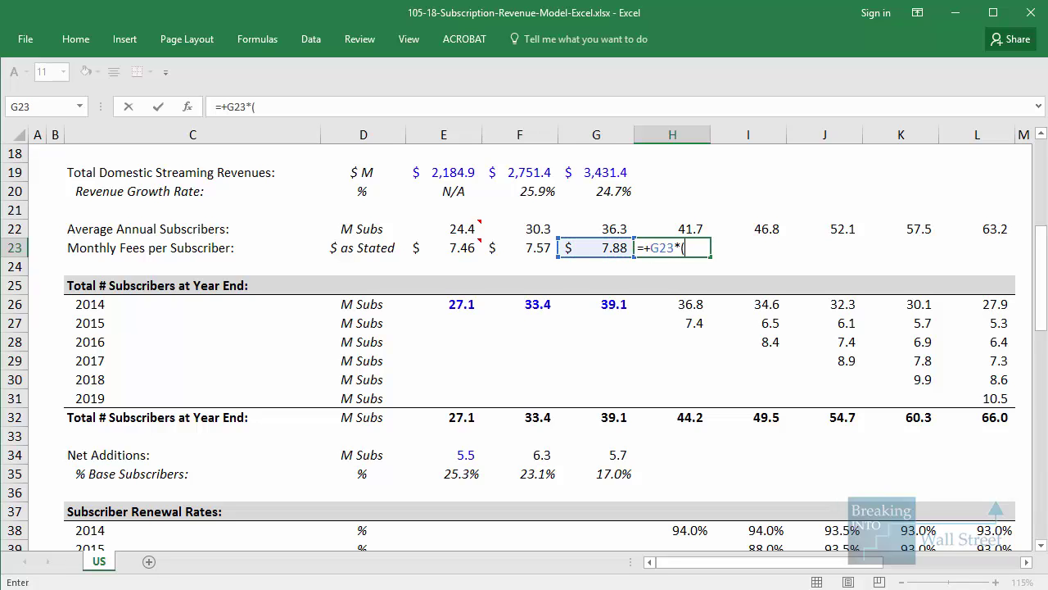
{"action": "scroll", "coordinate": [761, 496], "scroll_direction": "down", "scroll_amount": 11}
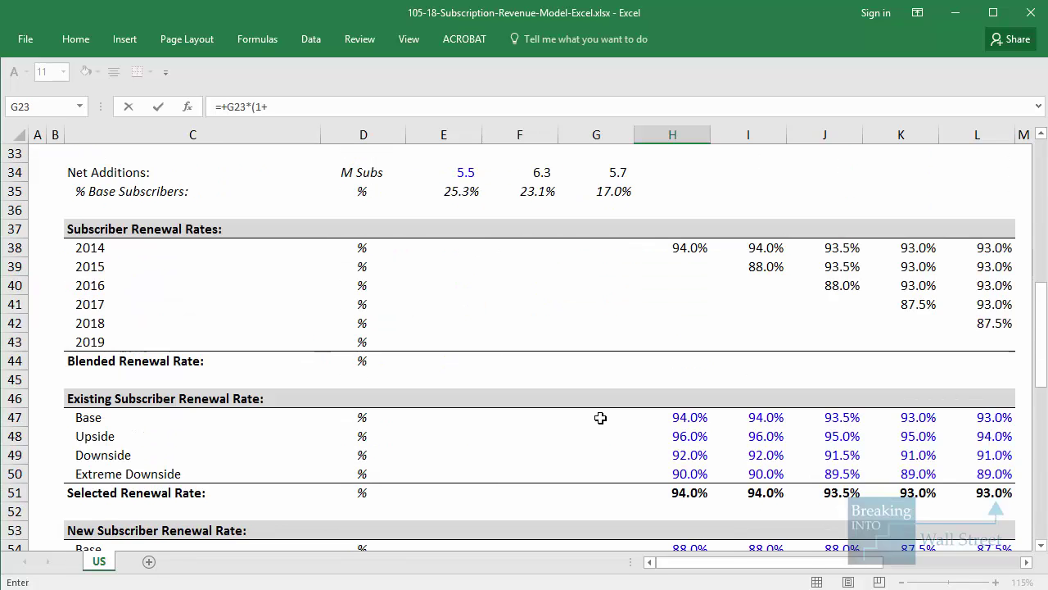
{"action": "scroll", "coordinate": [715, 489], "scroll_direction": "down", "scroll_amount": 2}
{"action": "left_click", "coordinate": [692, 436]}
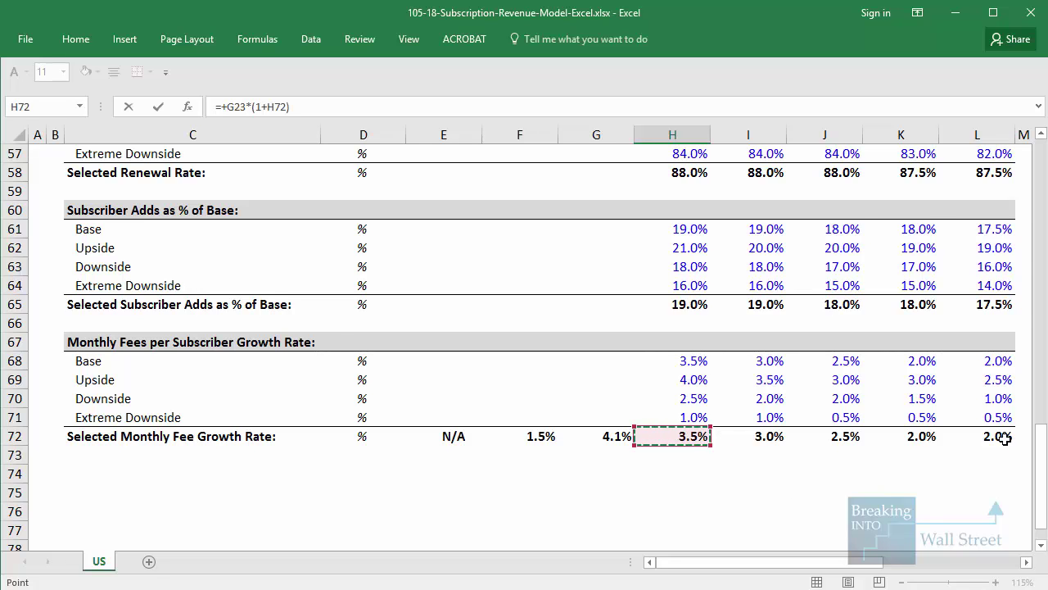
{"action": "key", "text": "ctrl+Return"}
Step: Copy the monthly fees per subscriber formula from H23 across I23:L23
{"action": "key", "text": "ctrl+c"}
{"action": "key", "text": "shift+Right"}
{"action": "key", "text": "shift+Right"}
{"action": "key", "text": "shift+Right"}
{"action": "key", "text": "shift+Right"}
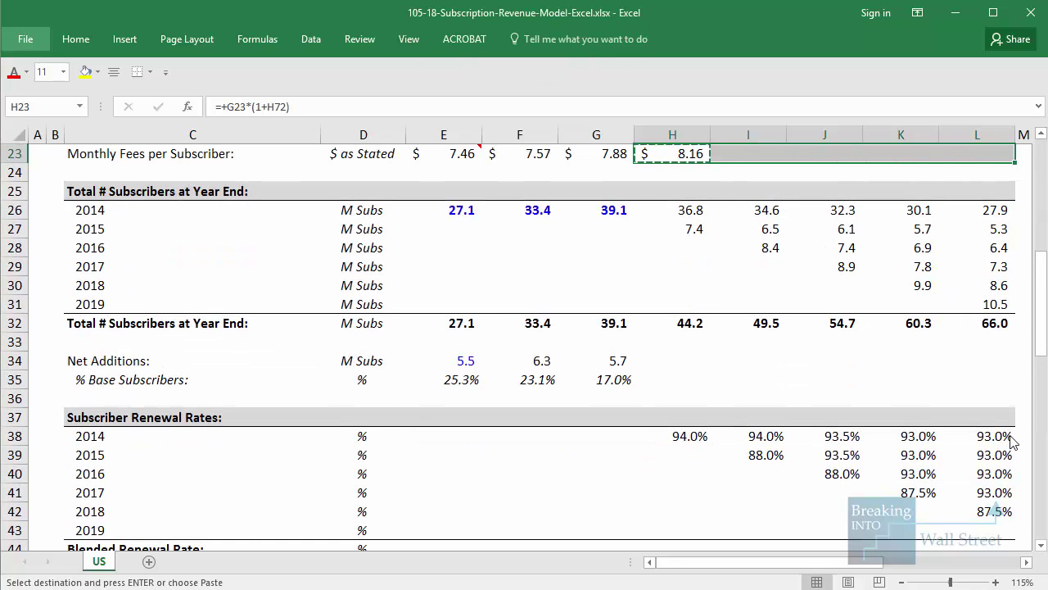
{"action": "key", "text": "Return"}
Step: Calculate FY15 total domestic streaming revenues in H19 as average annual subscribers times monthly fees, =+H22*H23
{"action": "key", "text": "Up"}
{"action": "key", "text": "Up"}
{"action": "key", "text": "Up"}
{"action": "key", "text": "Up"}
{"action": "key", "text": "Up"}
{"action": "key", "text": "Up"}
{"action": "key", "text": "Up"}
{"action": "key", "text": "Down"}
{"action": "key", "text": "Down"}
{"action": "key", "text": "Down"}
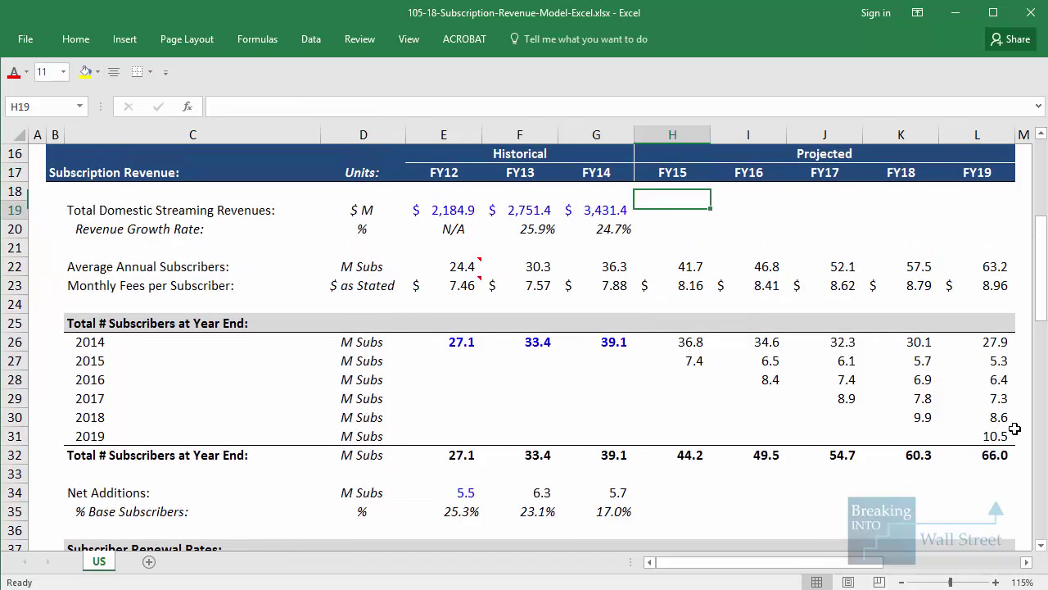
{"action": "type", "text": "=+"}
{"action": "key", "text": "Down"}
{"action": "key", "text": "Down"}
{"action": "key", "text": "Down"}
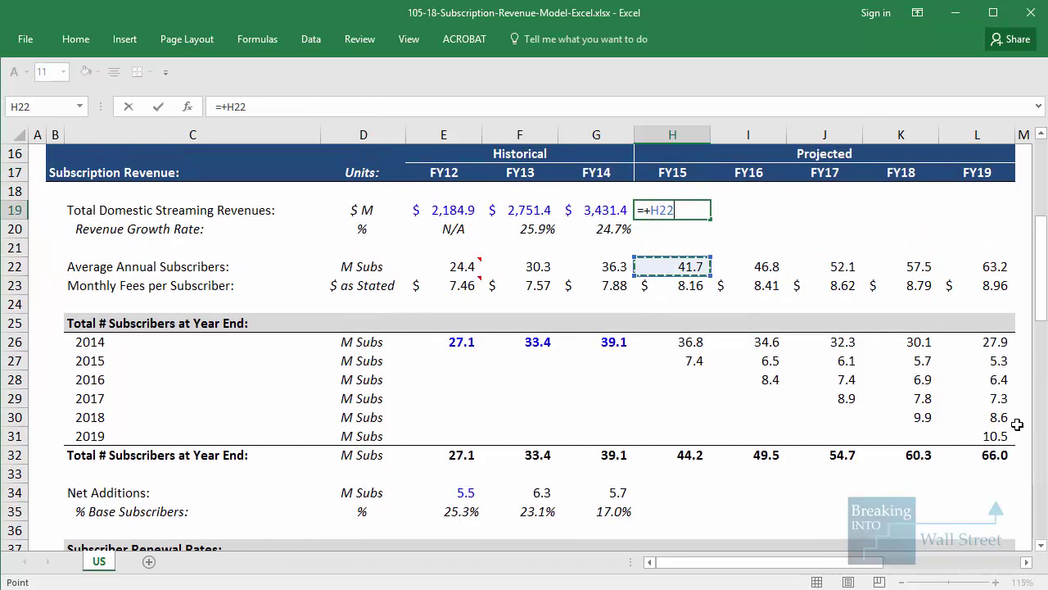
{"action": "type", "text": "*"}
{"action": "key", "text": "Down"}
{"action": "key", "text": "Down"}
{"action": "key", "text": "Down"}
{"action": "key", "text": "Down"}
{"action": "key", "text": "ctrl+Return"}
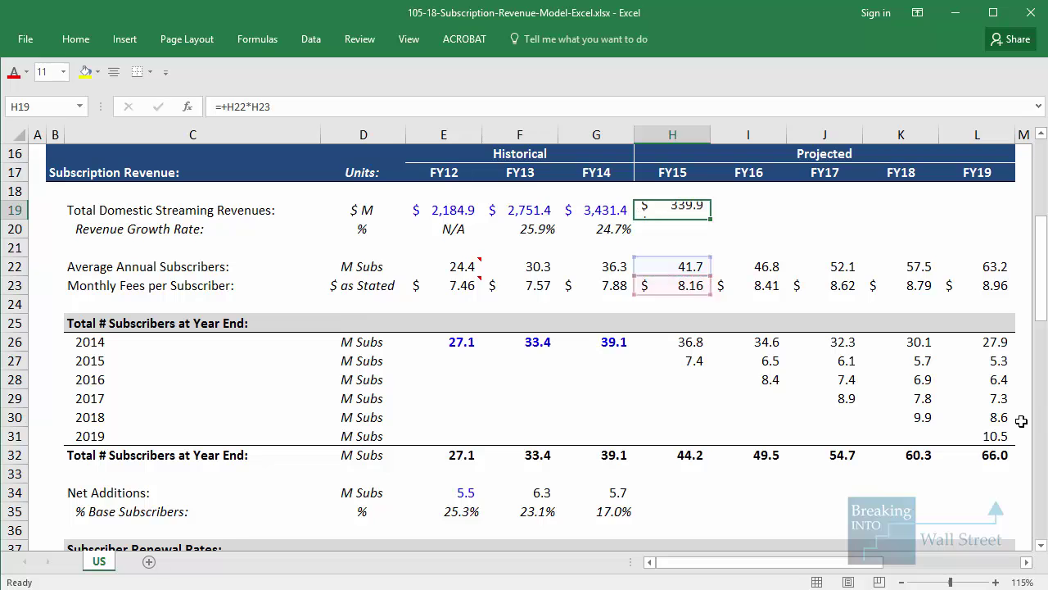
Step: Annualize the revenue formula in H19 by also multiplying it by the Months in Year input, Months_in_Year
{"action": "key", "text": "F2"}
{"action": "type", "text": "("}
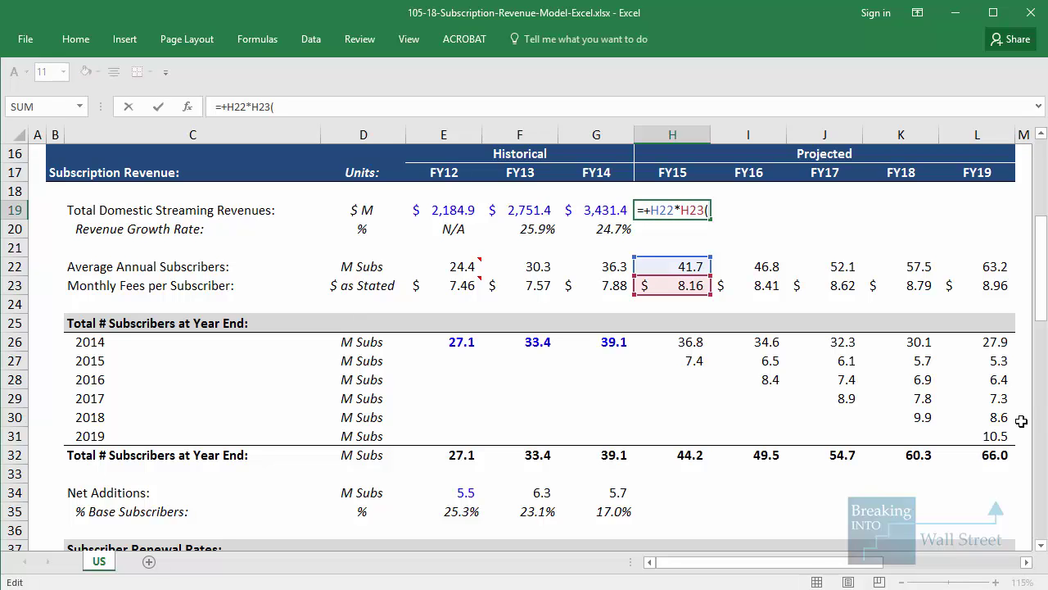
{"action": "key", "text": "BackSpace"}
{"action": "type", "text": "*"}
{"action": "scroll", "coordinate": [394, 208], "scroll_direction": "up", "scroll_amount": 3}
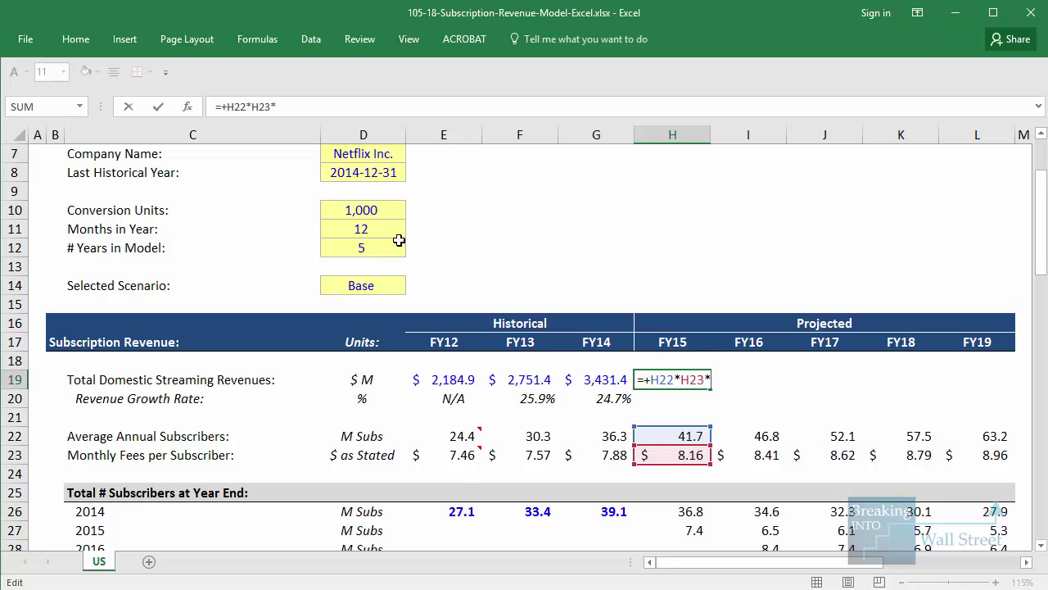
{"action": "left_click", "coordinate": [401, 229]}
{"action": "key", "text": "Return"}
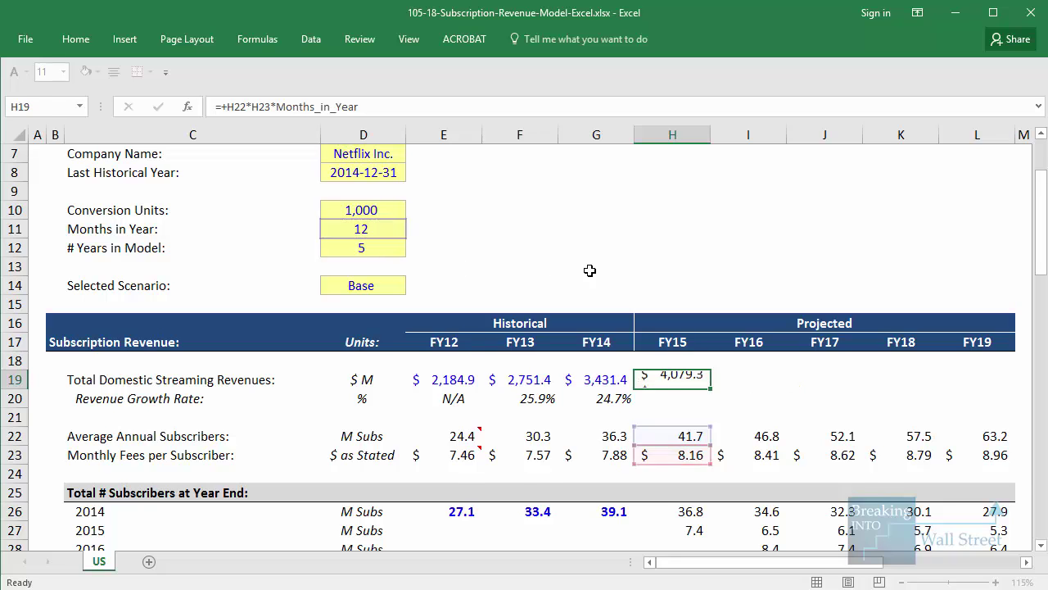
Step: Copy the total domestic streaming revenues formula from H19 across I19:L19
{"action": "key", "text": "ctrl+c"}
{"action": "scroll", "coordinate": [658, 293], "scroll_direction": "down", "scroll_amount": 1}
{"action": "key", "text": "shift+Right"}
{"action": "key", "text": "shift+Right"}
{"action": "key", "text": "shift+Right"}
{"action": "key", "text": "shift+Right"}
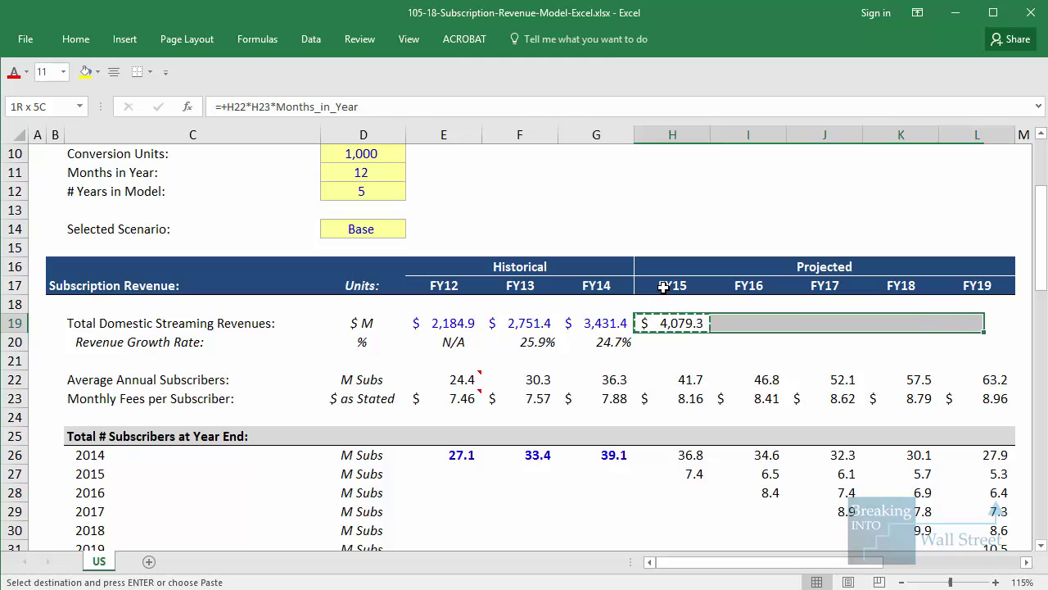
{"action": "key", "text": "ctrl+alt+v"}
{"action": "key", "text": "Return"}
Step: Fill the revenue growth rate formula from G20 across the projected years H20:L20
{"action": "key", "text": "Down"}
{"action": "key", "text": "Left"}
{"action": "key", "text": "shift+Right"}
{"action": "key", "text": "shift+Right"}
{"action": "key", "text": "shift+Right"}
{"action": "key", "text": "shift+Right"}
{"action": "key", "text": "shift+Right"}
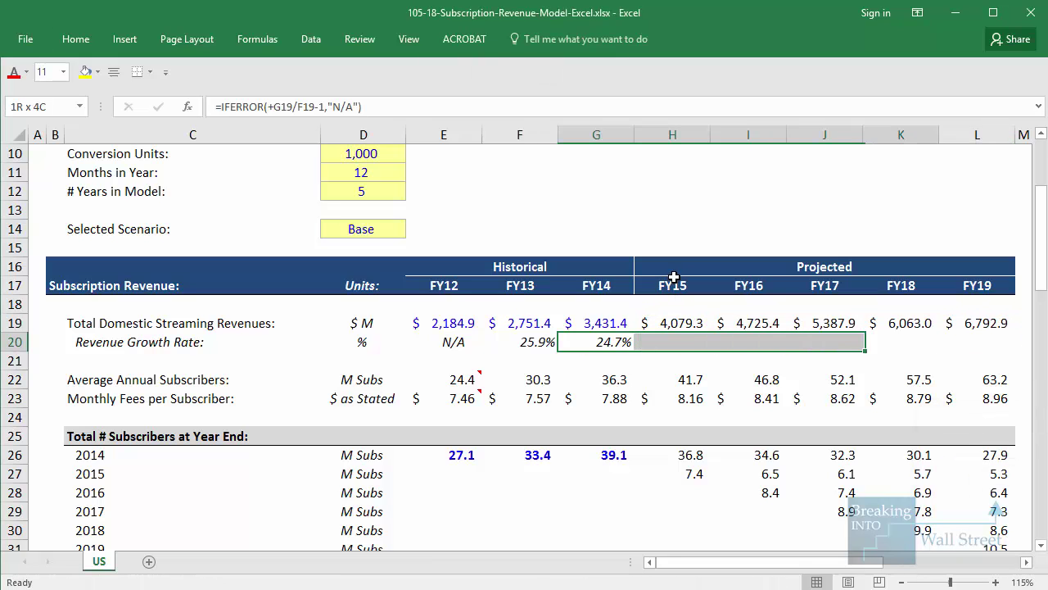
{"action": "key", "text": "ctrl+r"}
{"action": "key", "text": "Right"}
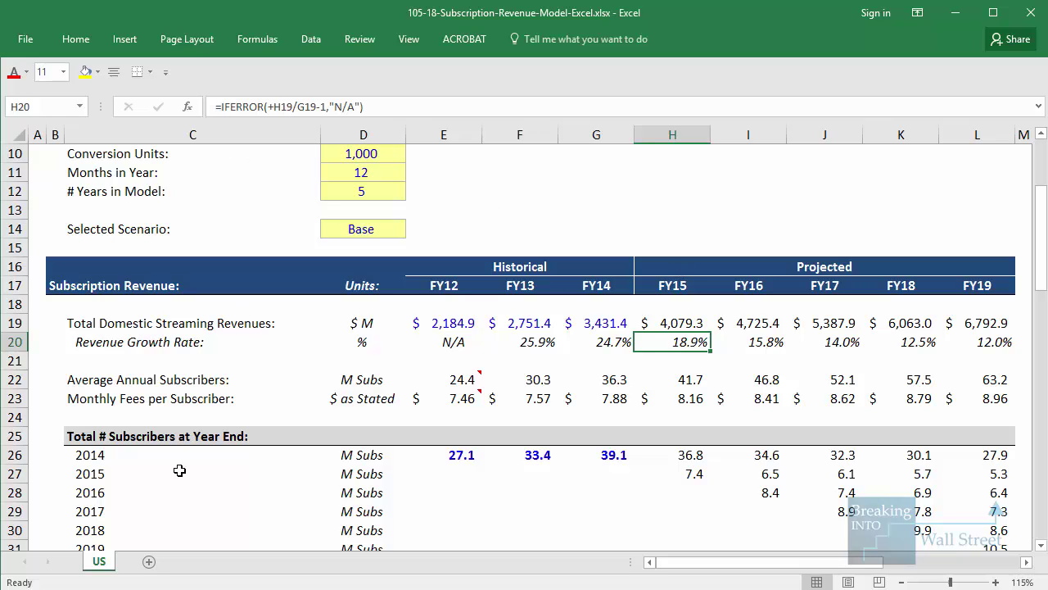
Step: Test the revenue model under the Upside and Downside cases by changing the Selected Scenario in D14
{"action": "left_click", "coordinate": [398, 232]}
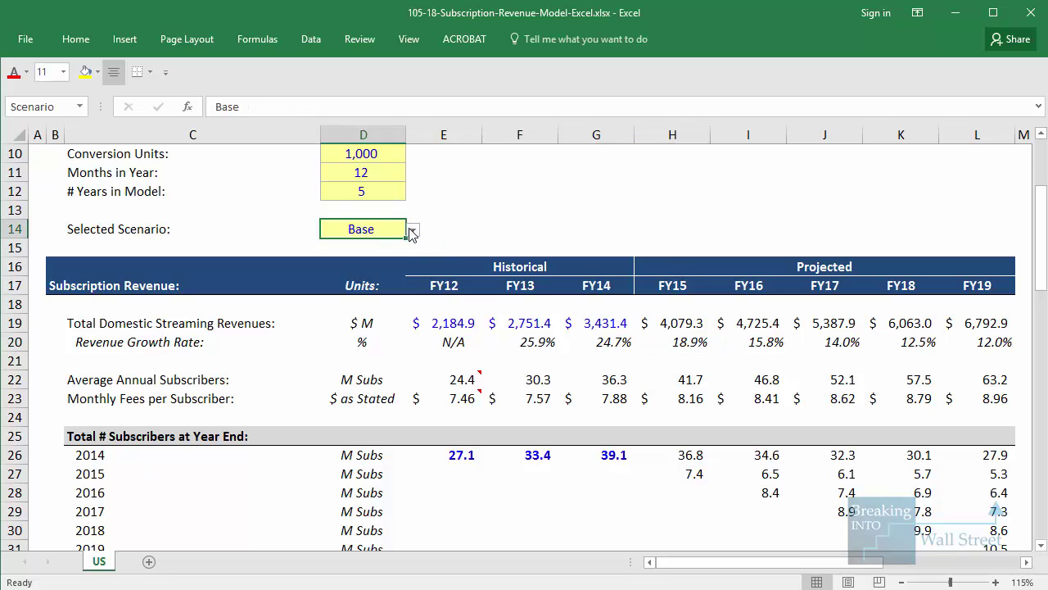
{"action": "left_click", "coordinate": [413, 230]}
{"action": "left_click", "coordinate": [398, 257]}
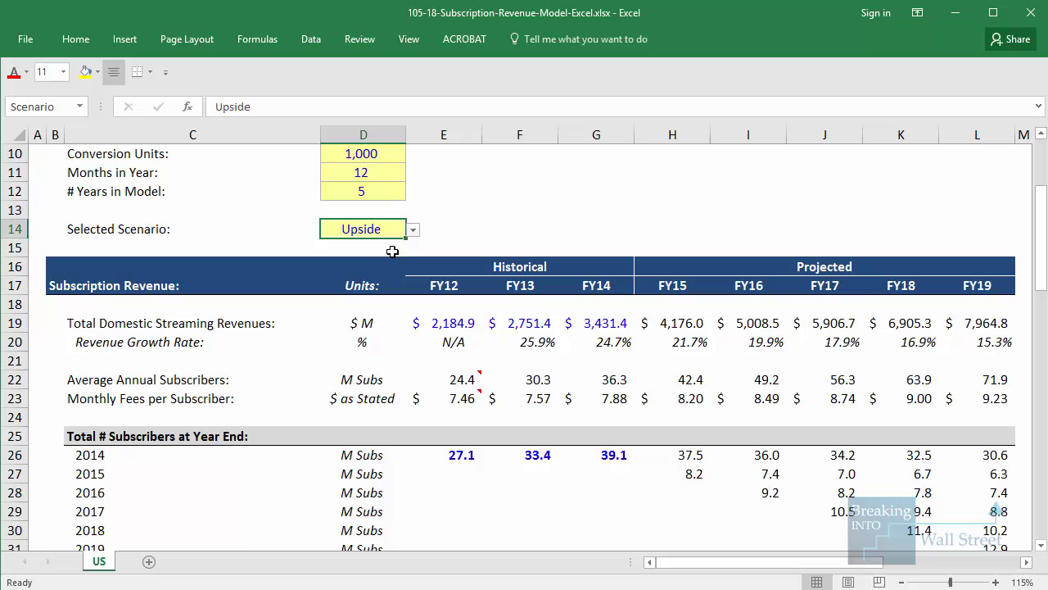
{"action": "left_click", "coordinate": [414, 233]}
{"action": "left_click", "coordinate": [402, 271]}
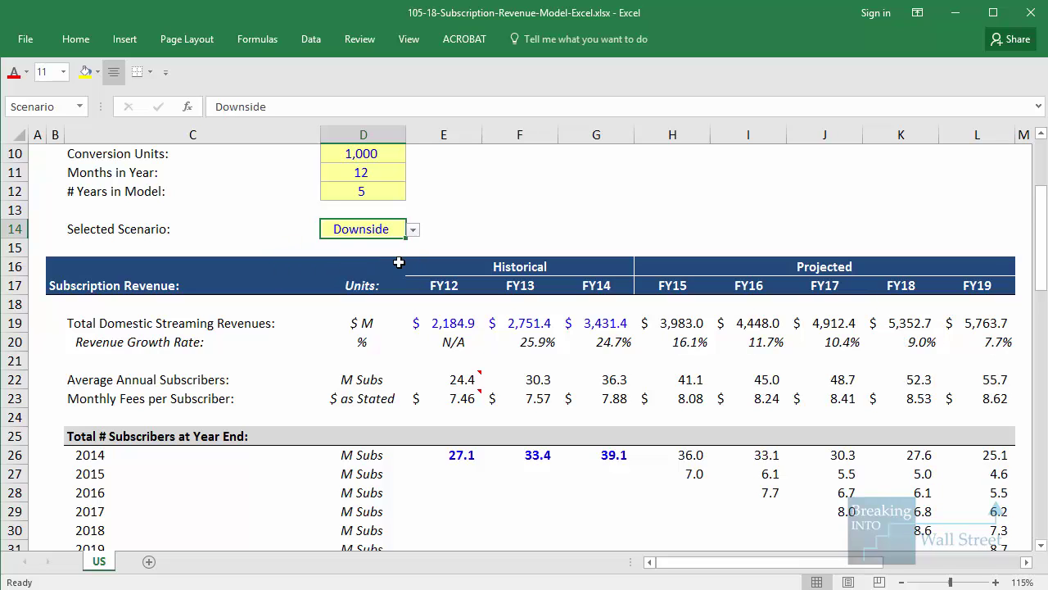
Step: Set the Selected Scenario in D14 to Extreme Downside to check the projected revenues and growth rates
{"action": "left_click", "coordinate": [414, 230]}
{"action": "left_click", "coordinate": [395, 279]}
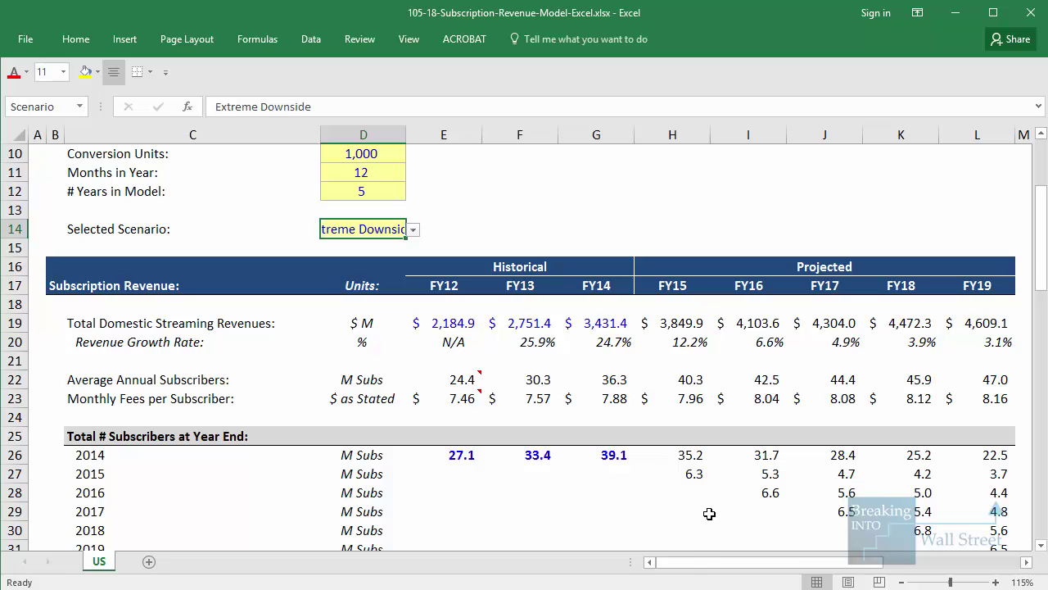
{"action": "mouse_move", "coordinate": [697, 567]}
{"action": "left_mouse_down"}
{"action": "mouse_move", "coordinate": [770, 561]}
{"action": "mouse_move", "coordinate": [772, 548]}
{"action": "mouse_move", "coordinate": [705, 562]}
{"action": "left_mouse_up"}
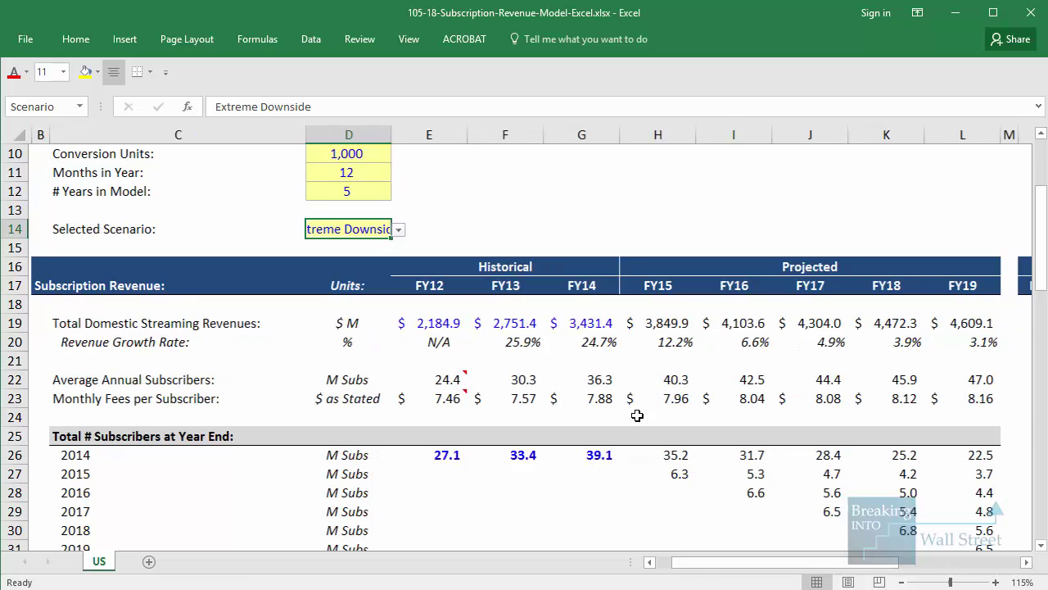
{"action": "left_click", "coordinate": [396, 233]}
{"action": "left_click", "coordinate": [283, 241]}
{"action": "left_click", "coordinate": [532, 365]}
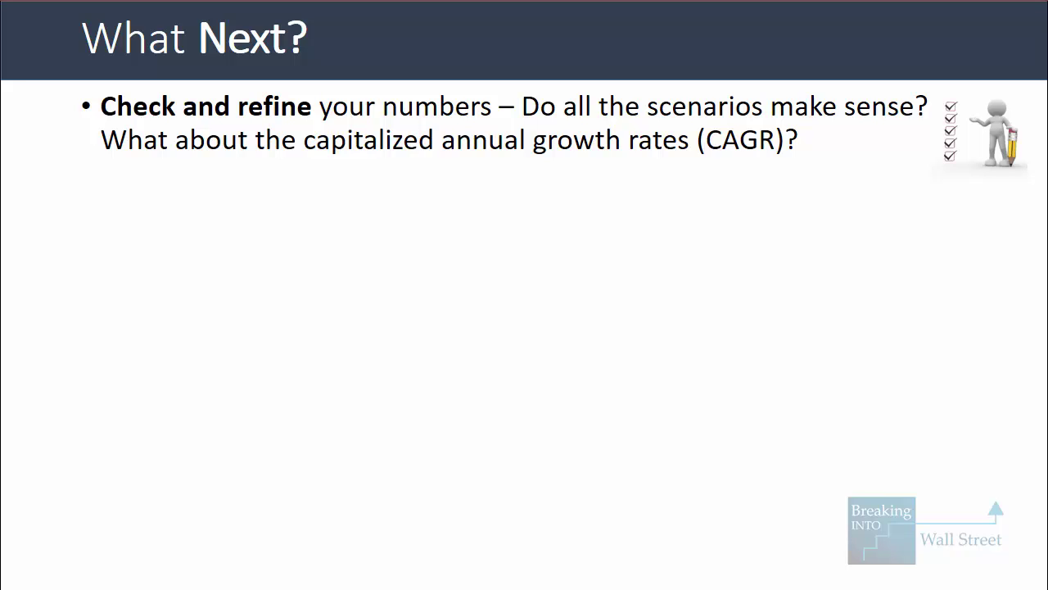
{"action": "key", "text": "Right"}
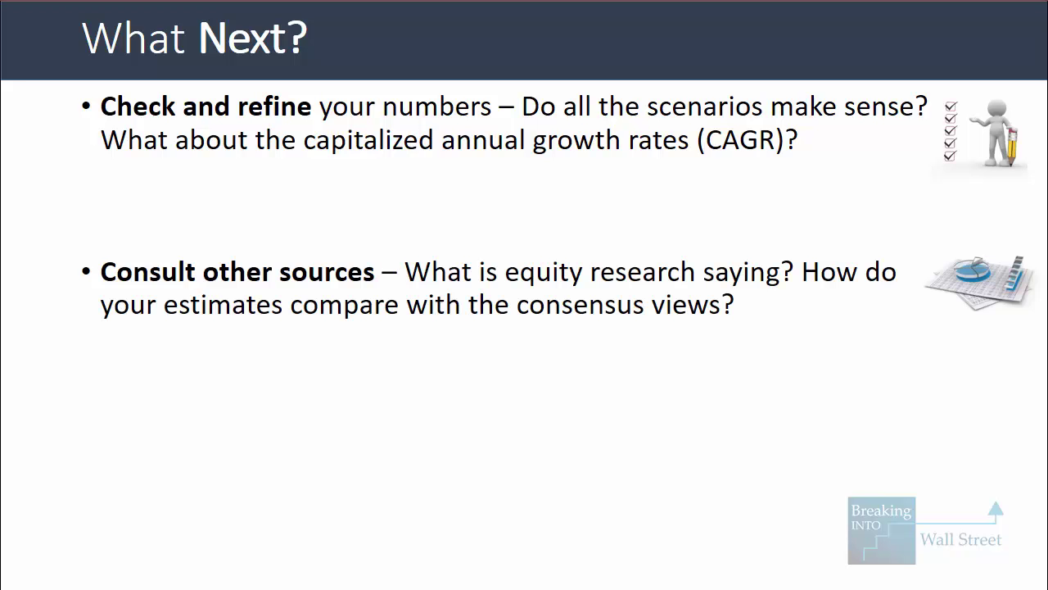